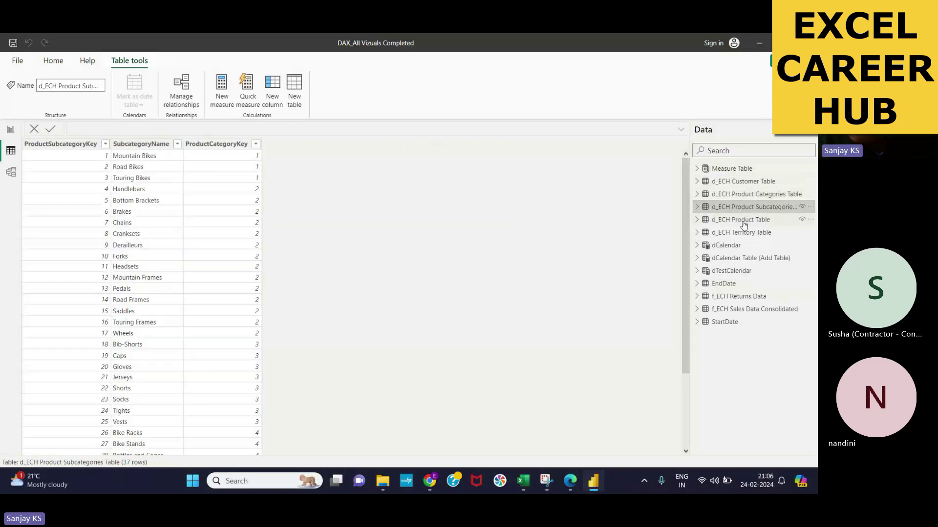
View the d_ECH Territory Table's data and examine the model diagram enlarged, with the Properties pane collapsed.
left_click(742, 233)
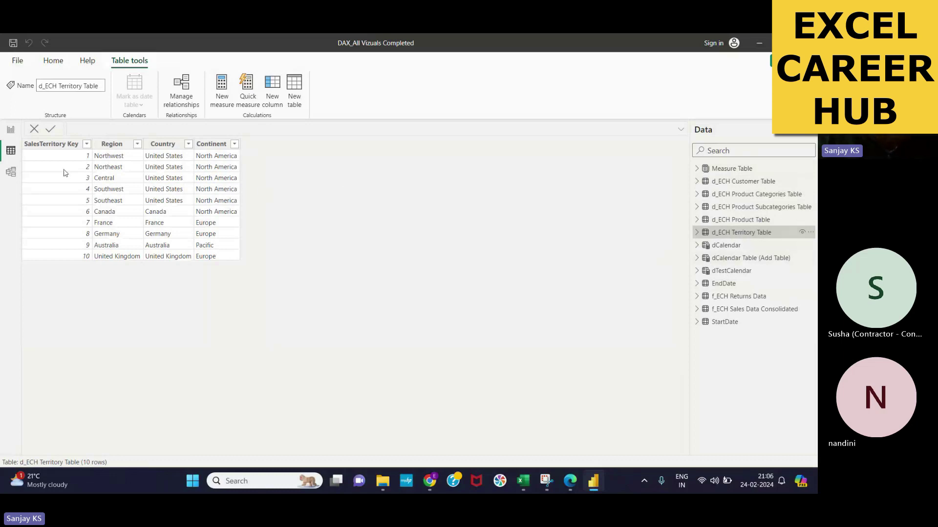
left_click(11, 174)
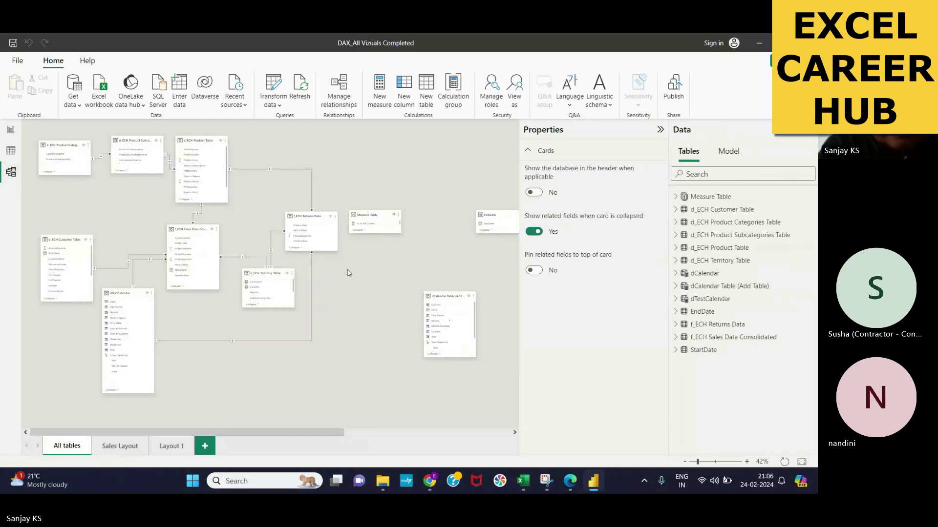
left_click(661, 130)
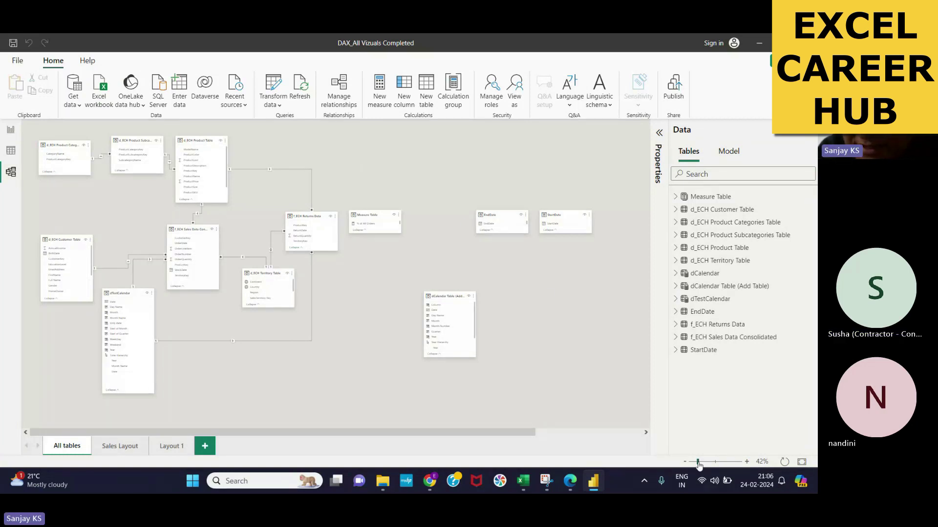
left_click_drag(697, 463, 718, 462)
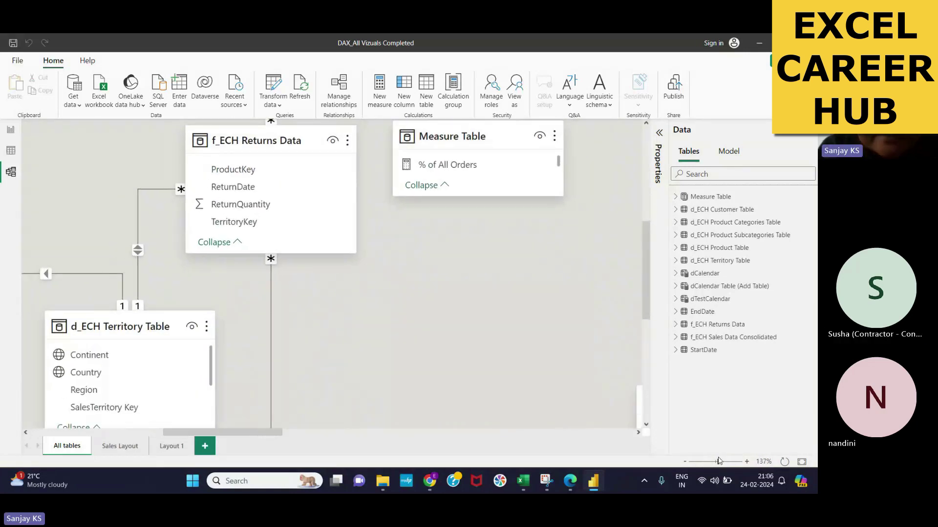
left_click_drag(202, 436, 69, 434)
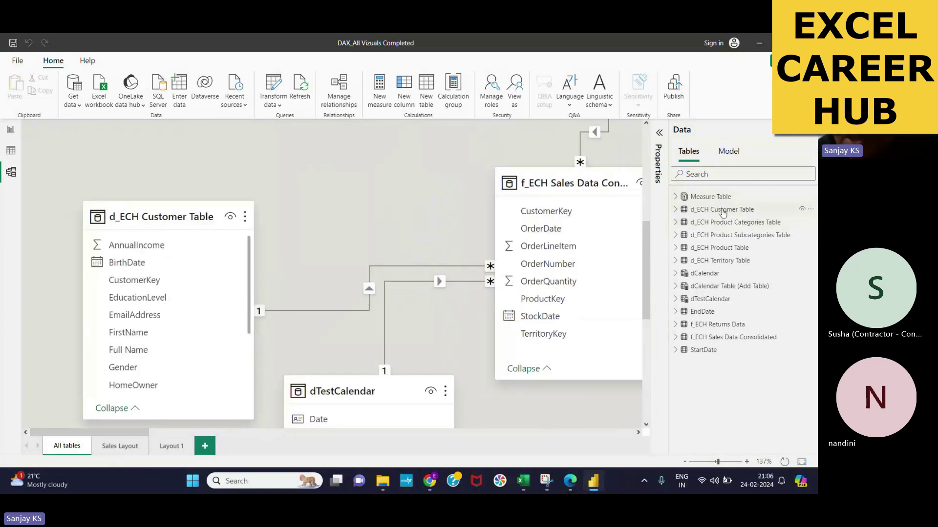
Locate d_ECH Product Table in the model diagram, examine its fields, and shift the d_ECH Product Subcategories Table card closer to it.
left_click(726, 248)
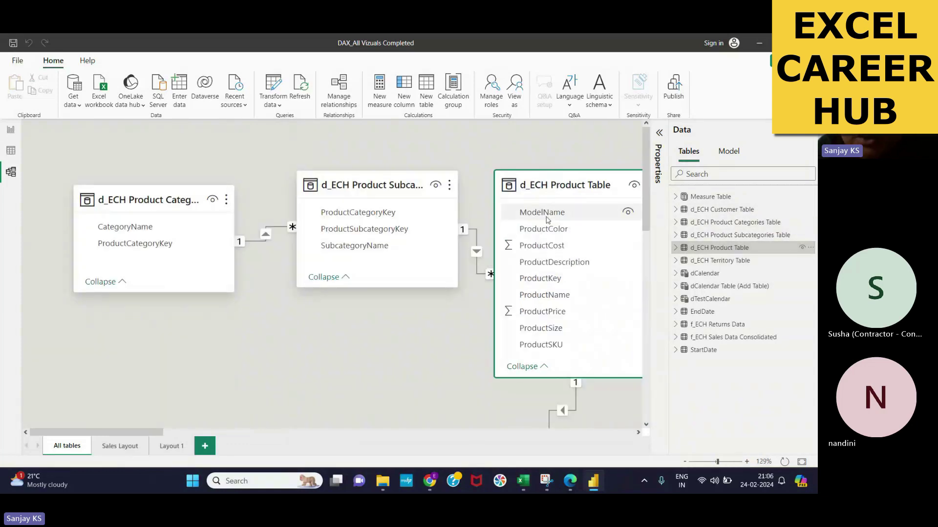
left_click_drag(572, 178, 422, 176)
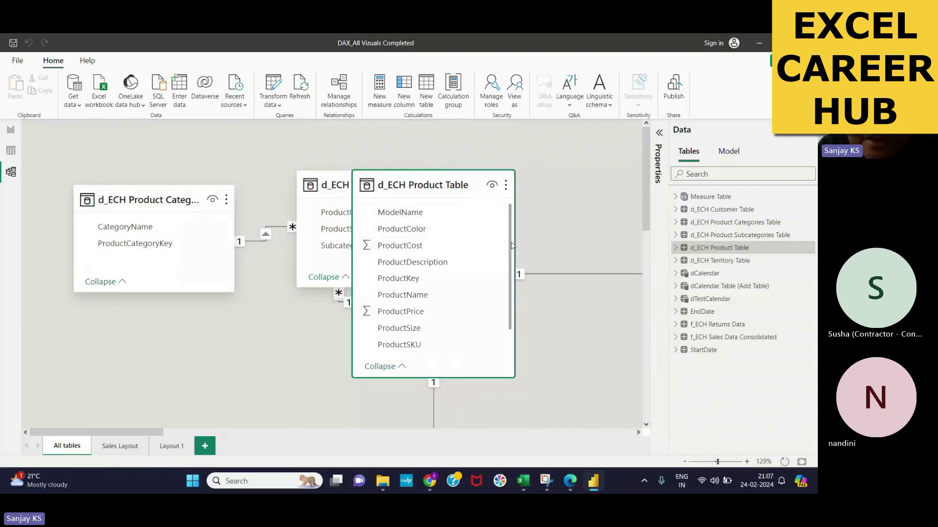
left_click_drag(511, 245, 514, 291)
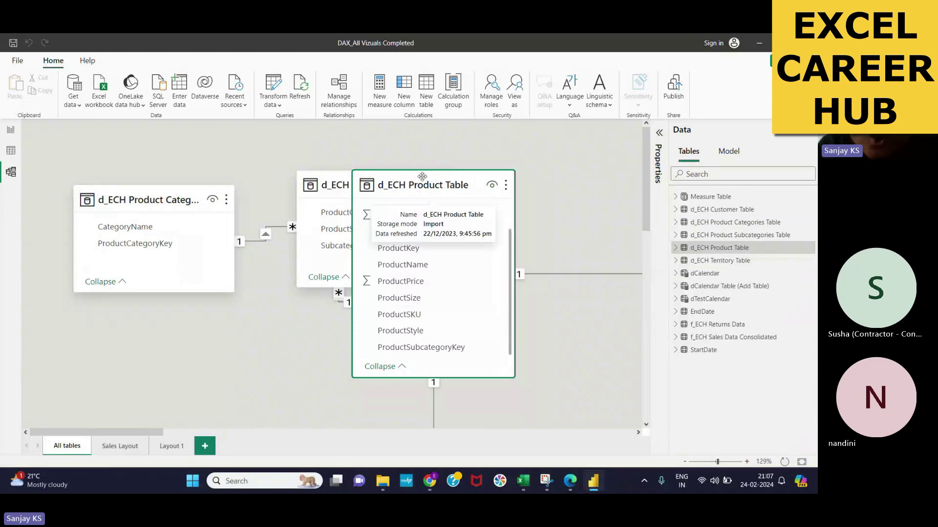
left_click_drag(426, 178, 567, 178)
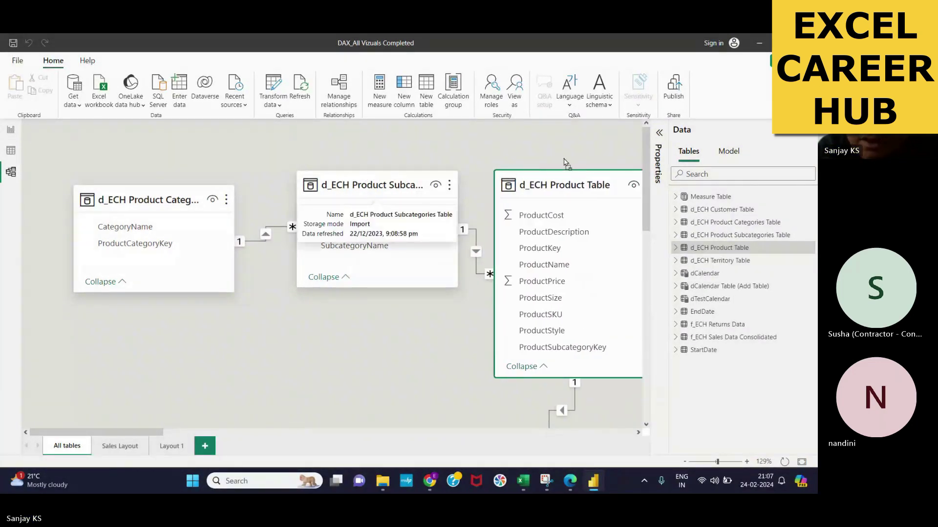
left_click_drag(397, 180, 416, 170)
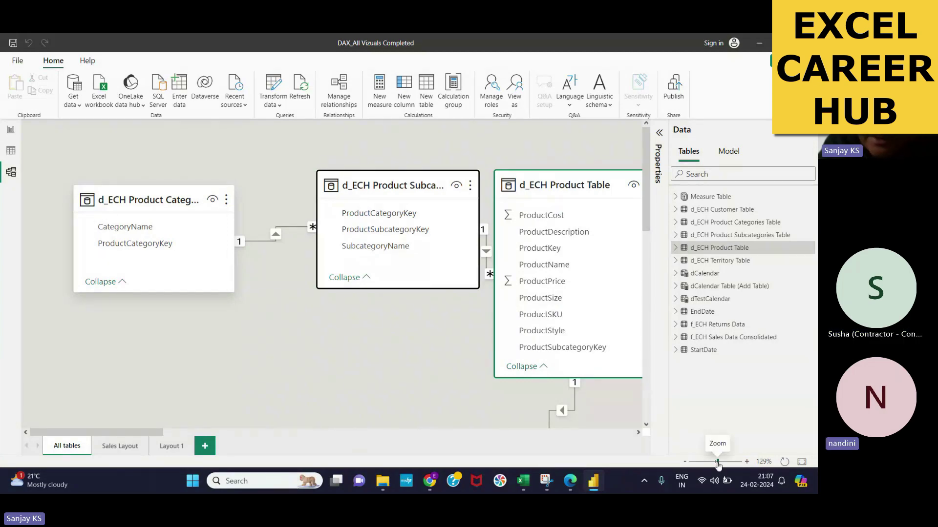
Examine the d_ECH Customer Table's data, from the CustomerKey column across to Occupation.
left_click_drag(718, 465, 705, 466)
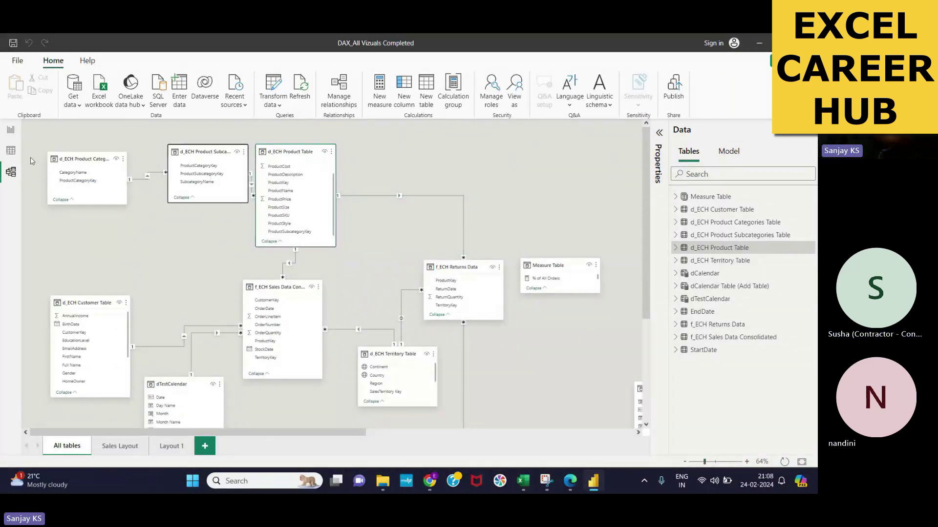
left_click(11, 151)
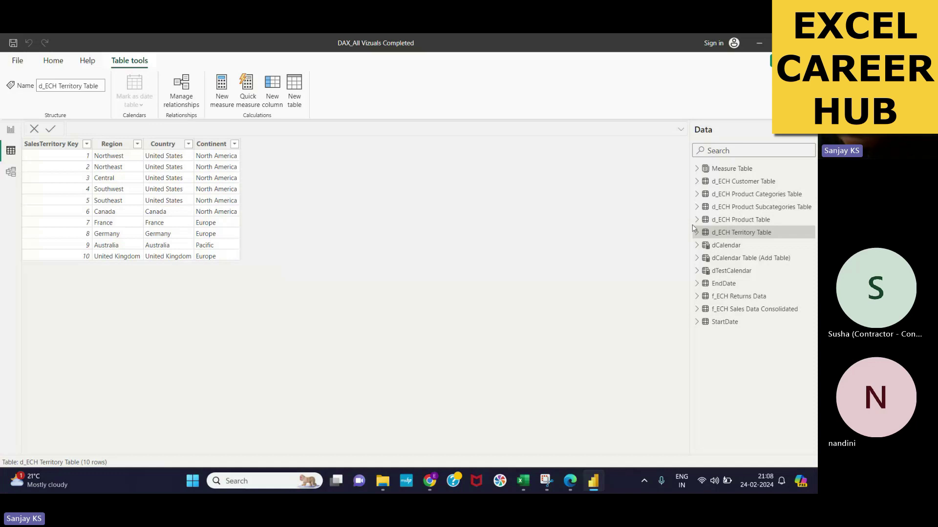
left_click(744, 182)
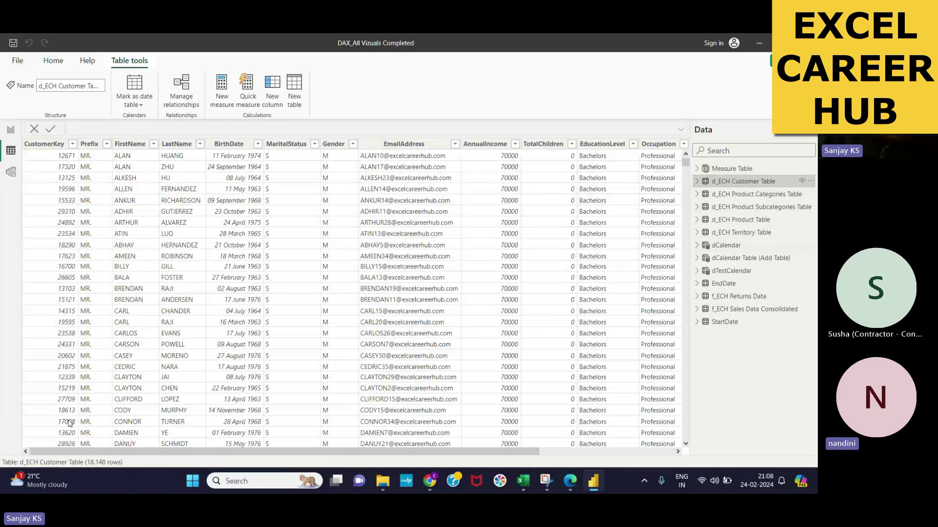
left_click(53, 143)
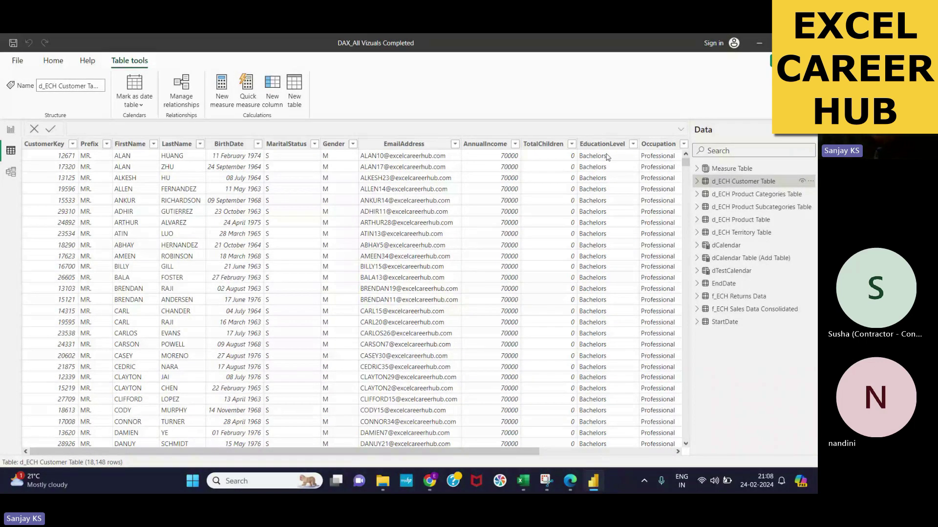
mouse_move(278, 451)
left_mouse_down()
mouse_move(413, 452)
mouse_move(290, 452)
left_mouse_up()
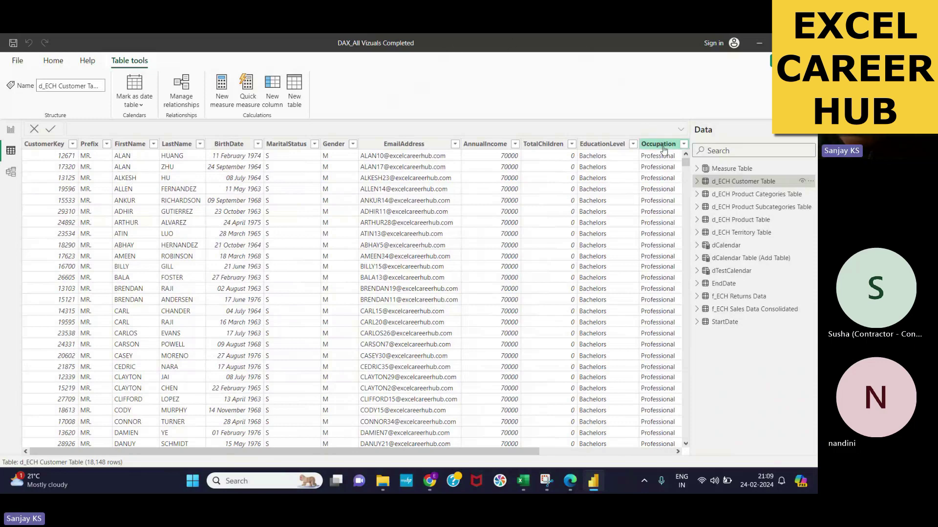
Review the data in the Product Categories, Product Subcategories, Product and dCalendar tables, then the Territory table's Region, Country and Continent columns.
left_click(735, 194)
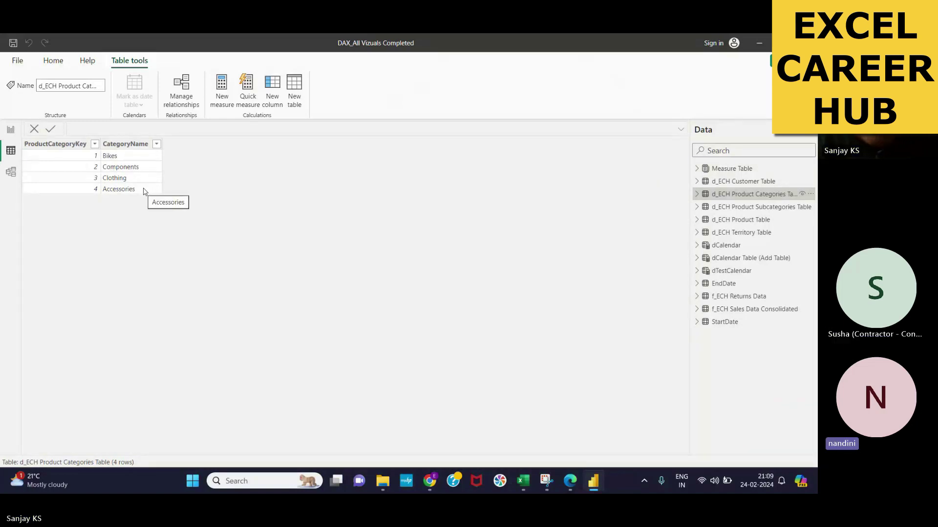
left_click(742, 208)
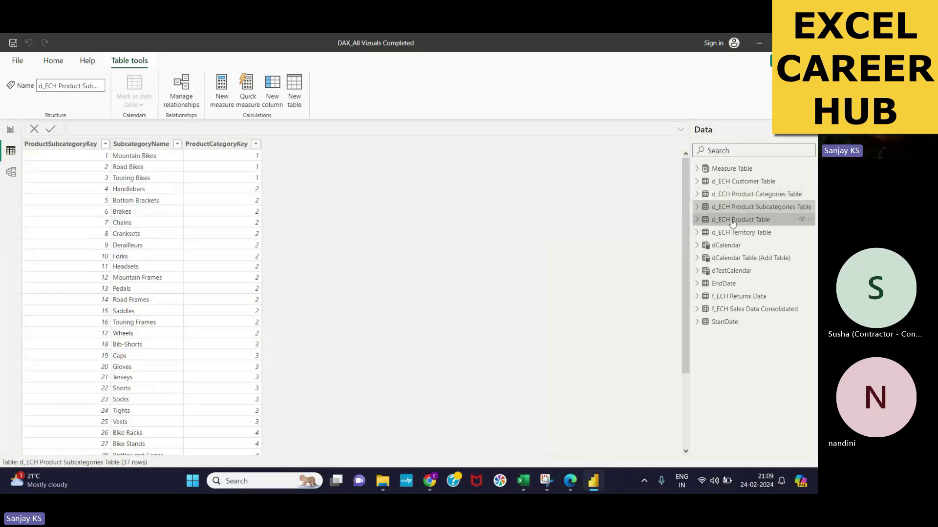
left_click(732, 222)
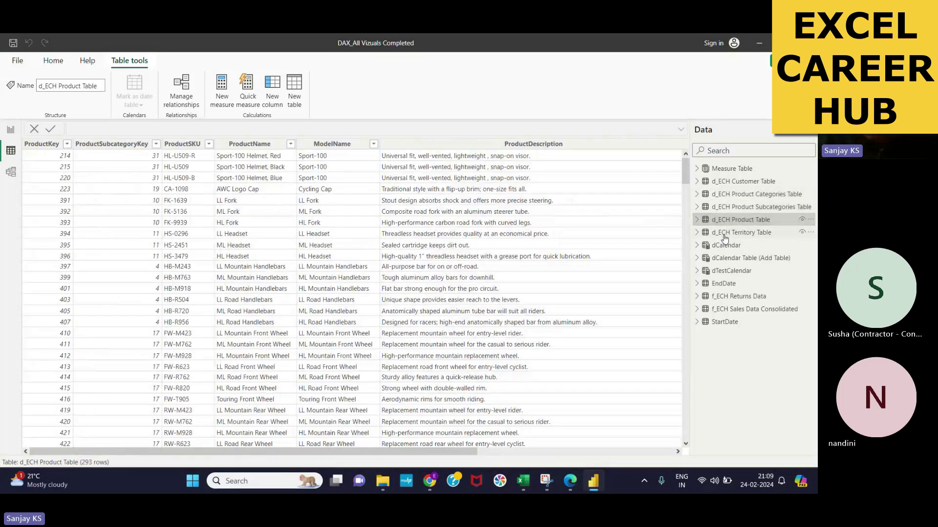
left_click(725, 236)
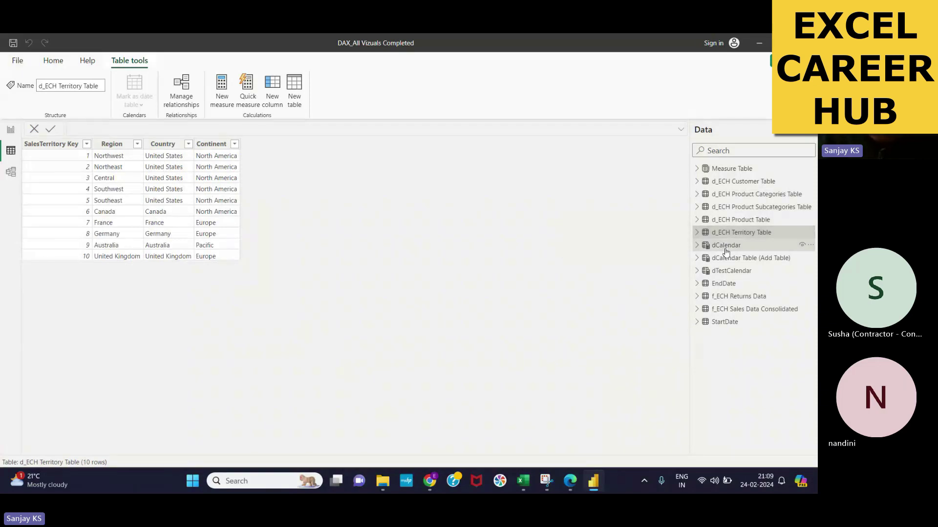
left_click(726, 249)
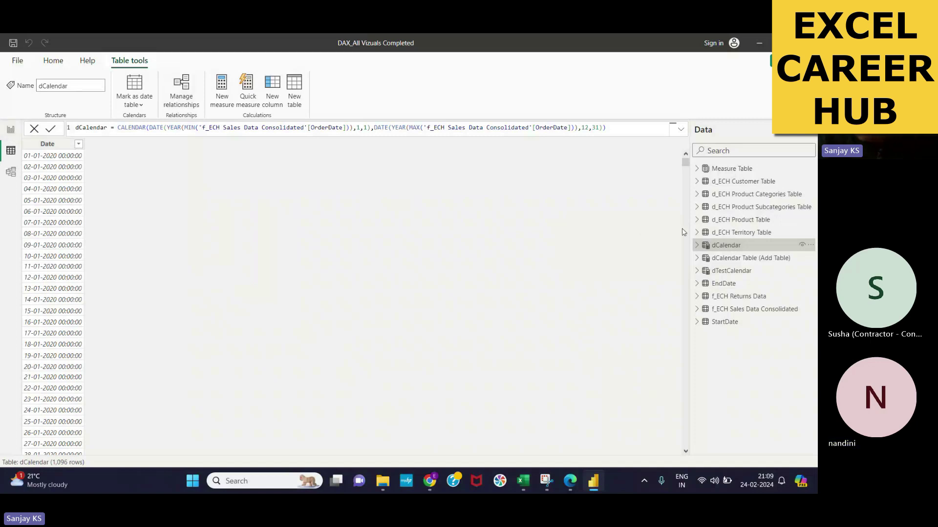
left_click(746, 234)
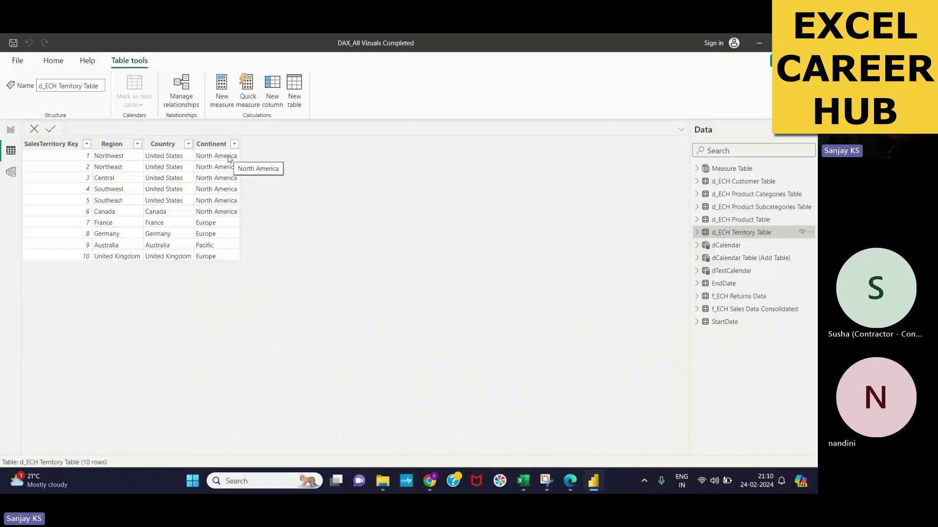
left_click(173, 146)
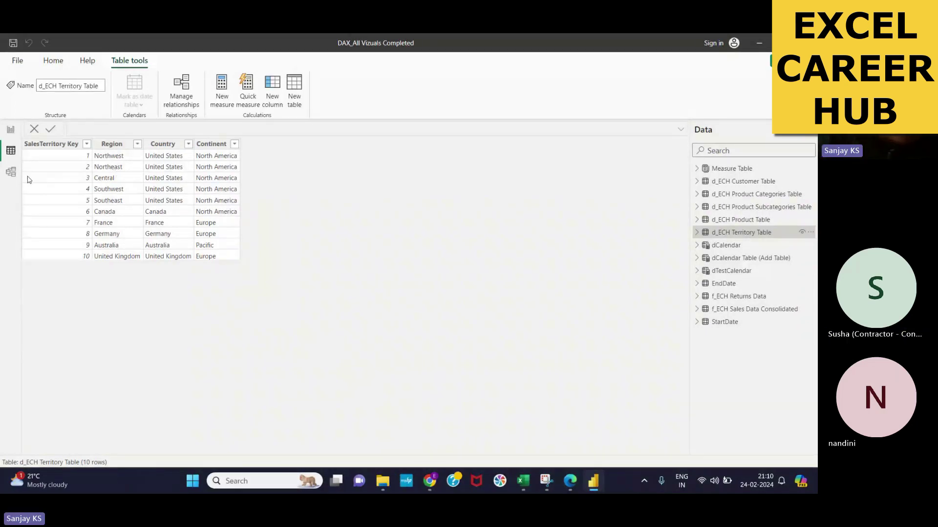
Cross-filter the Executive Dashboard report page by the 01-12-2021 data point on the Revenue Trending line.
left_click(10, 174)
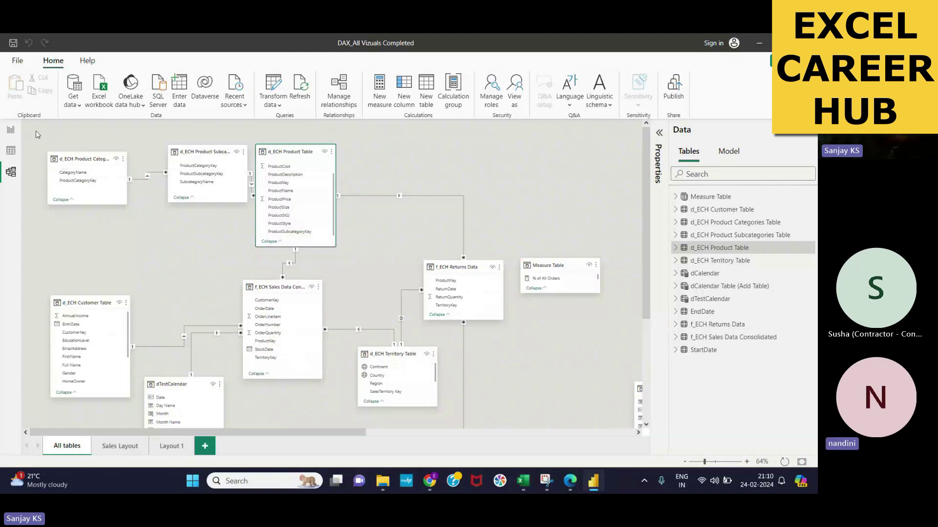
left_click(11, 131)
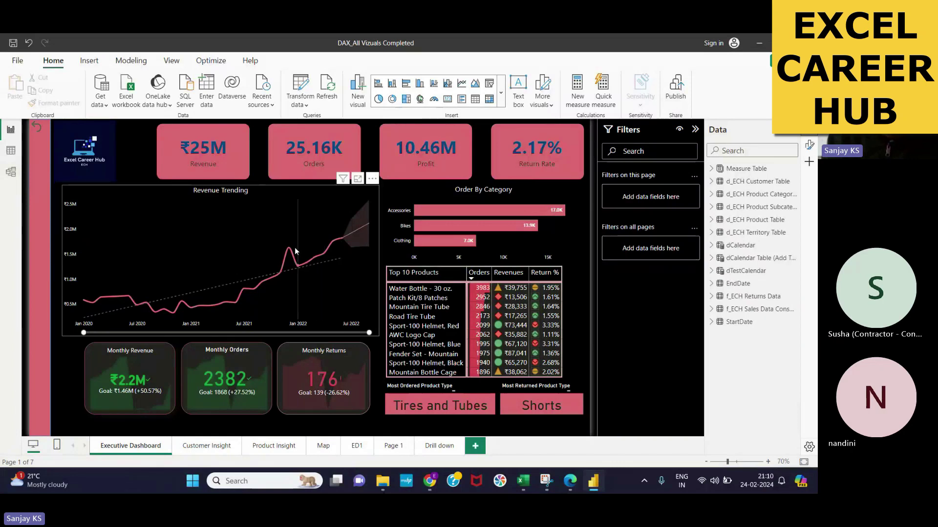
mouse_move(289, 249)
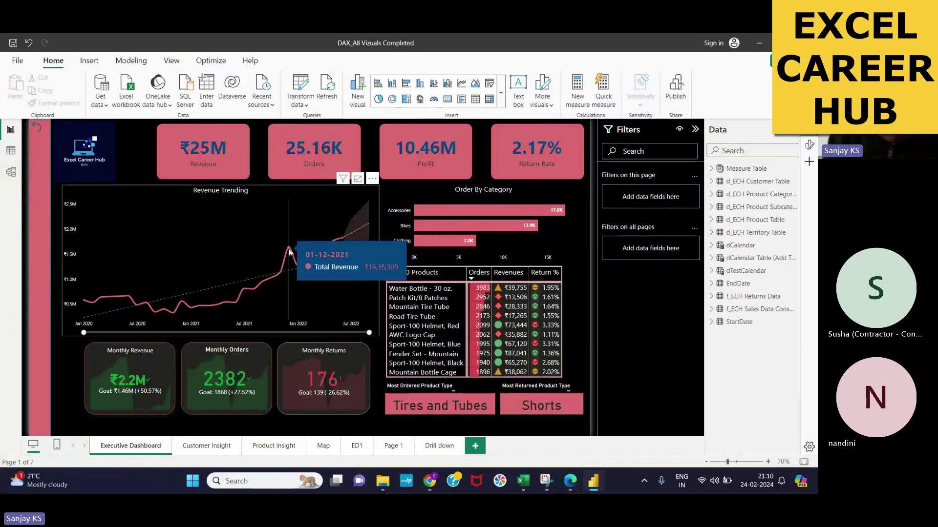
left_click(289, 248)
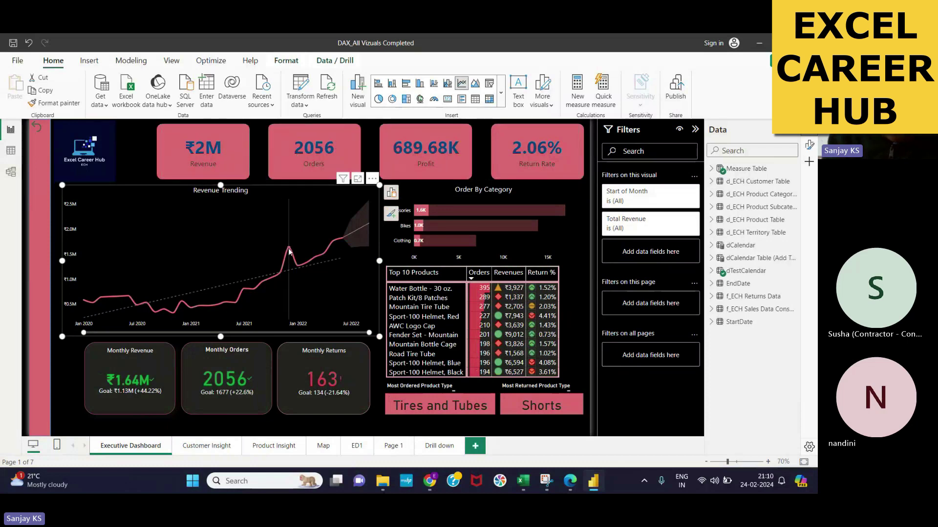
mouse_move(289, 251)
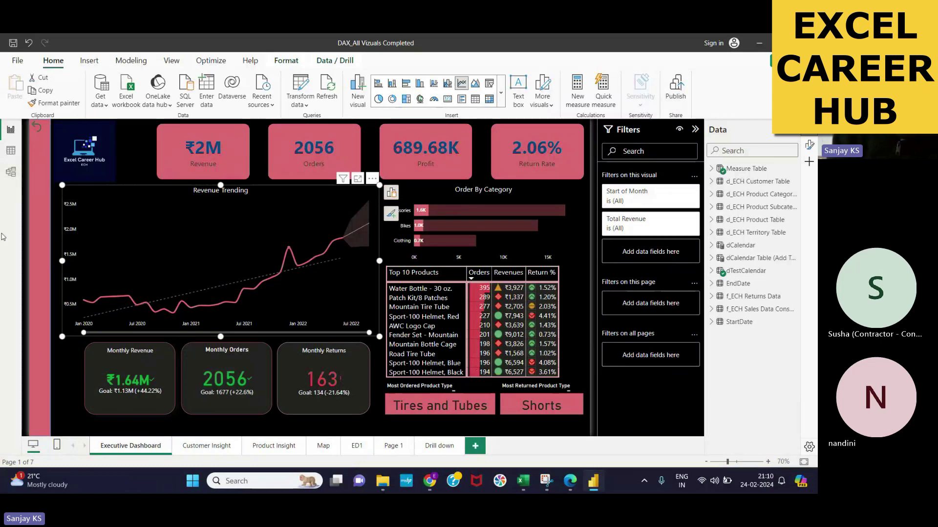
Compare the relationship diagram with the data of the Customer, Product Categories, Product Subcategories, Product and Territory dimension tables.
left_click(12, 173)
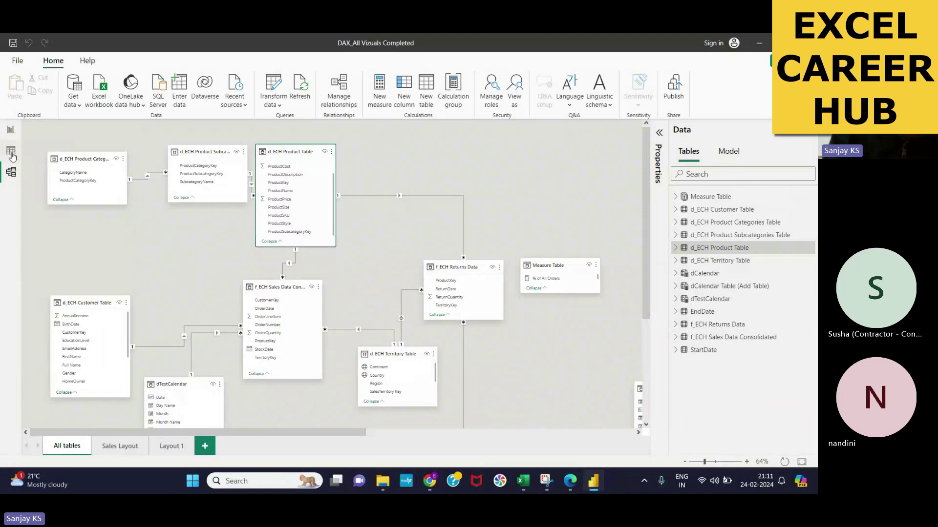
left_click(12, 153)
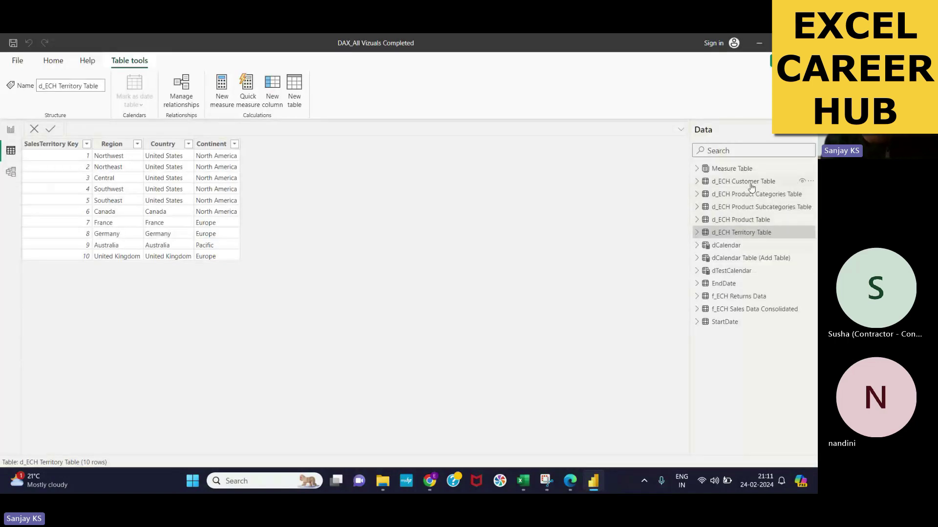
left_click(751, 183)
left_click(739, 195)
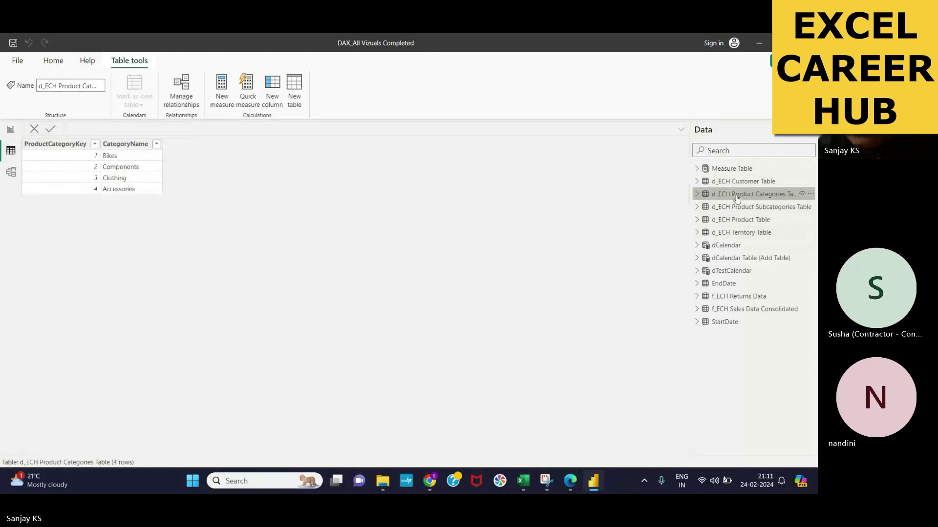
left_click(737, 208)
left_click(738, 221)
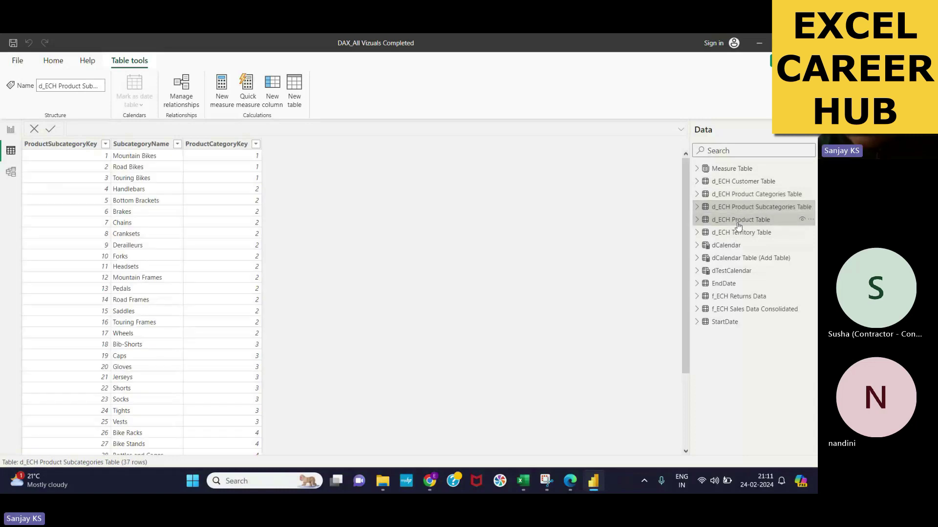
left_click(743, 233)
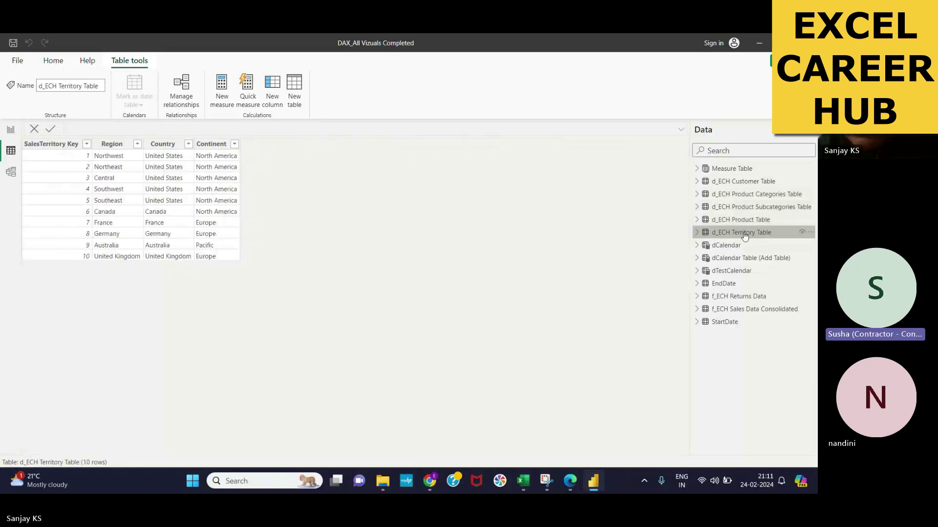
left_click(13, 176)
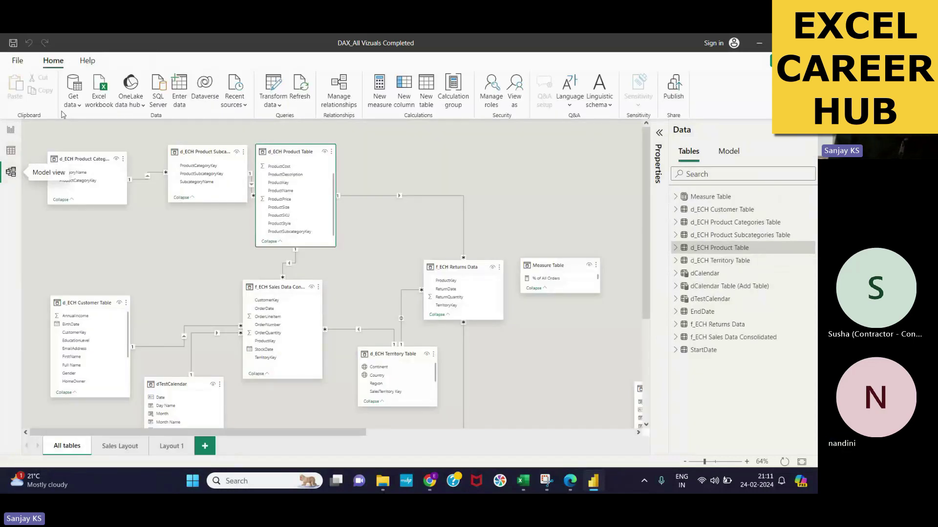
Return to the Executive Dashboard report page and select d_ECH Product Table among the data tables.
left_click(12, 132)
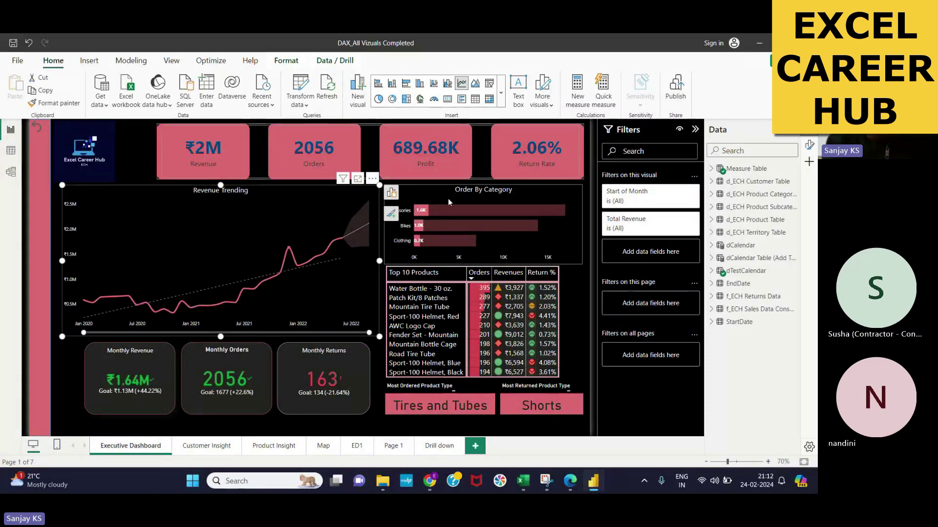
left_click(751, 221)
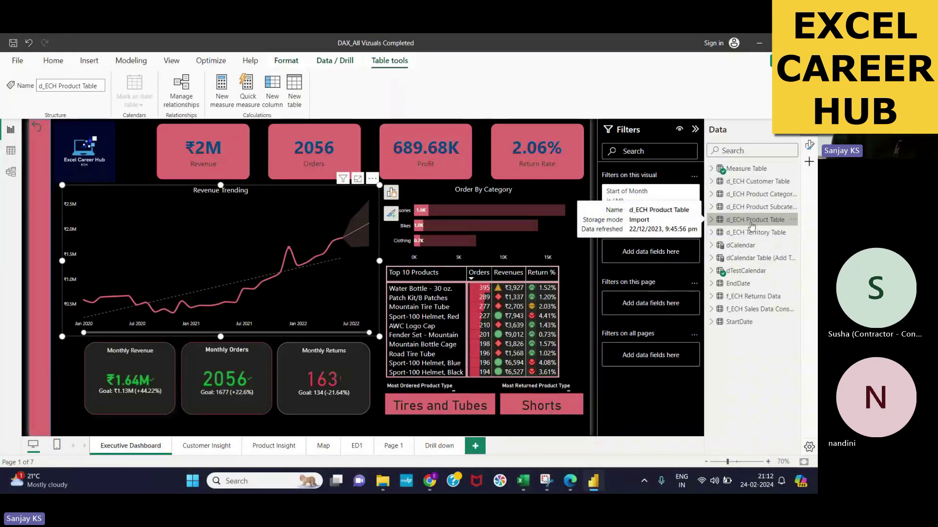
Compare the Executive Dashboard with the Territory table's data, then look over the common data sources available for import.
left_click(11, 132)
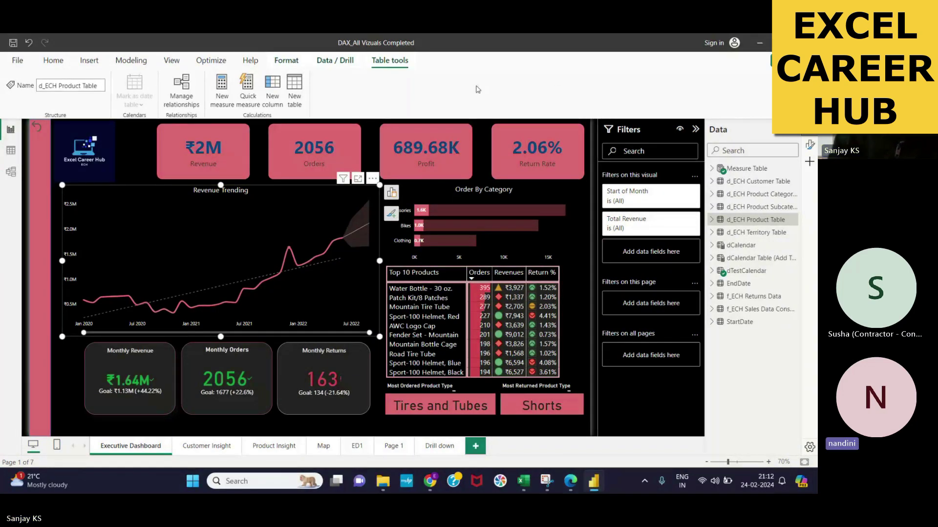
left_click(11, 150)
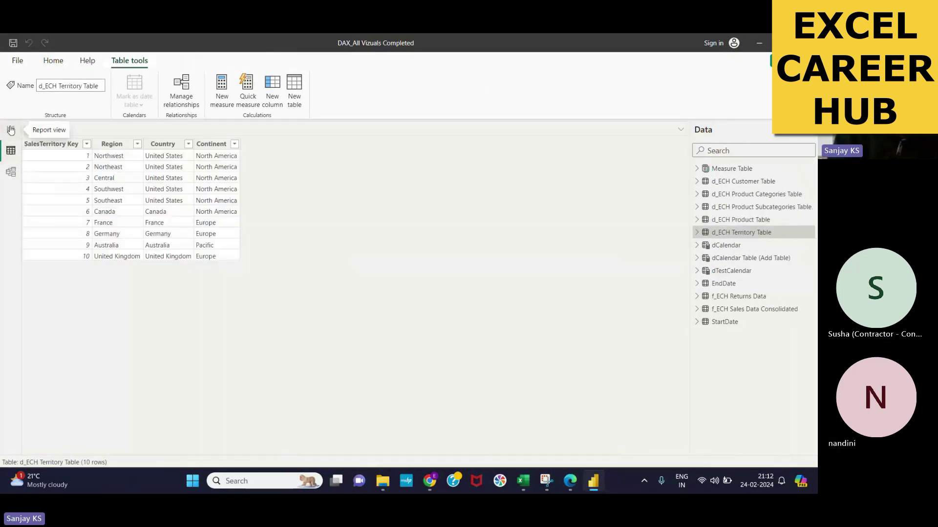
left_click(11, 131)
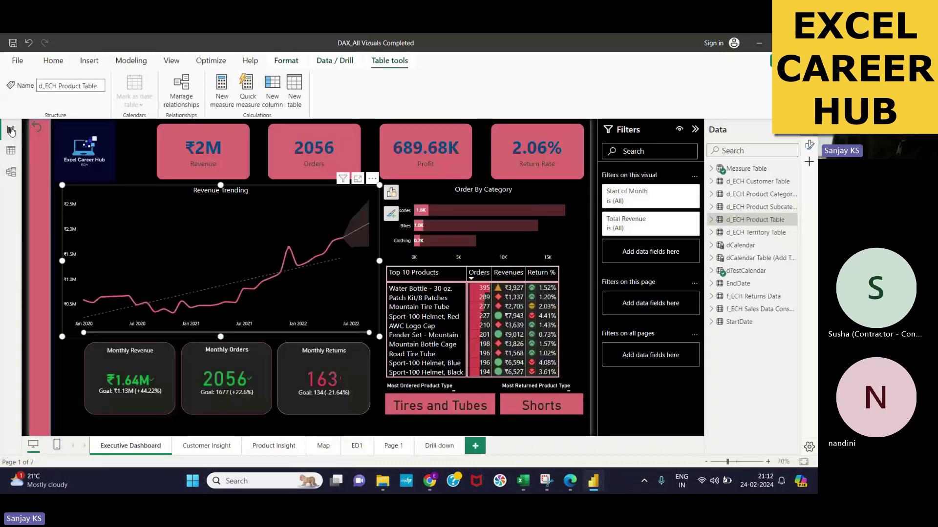
left_click(104, 104)
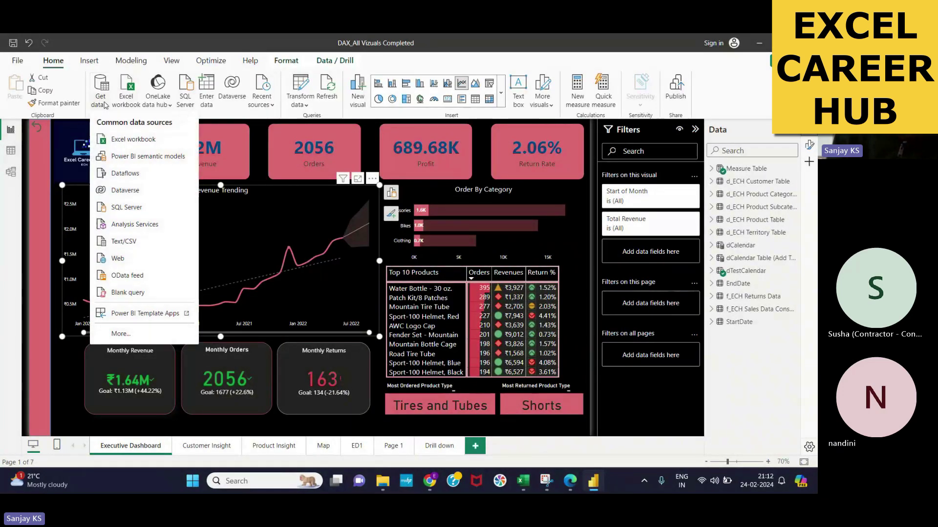
left_click(105, 104)
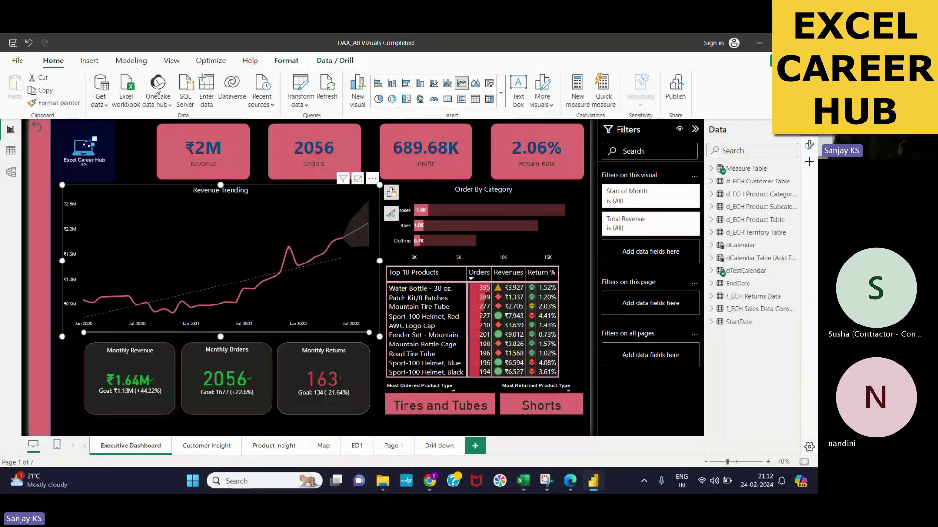
Open the report's queries in the Power Query Editor to show its layout, then close and apply.
left_click(301, 96)
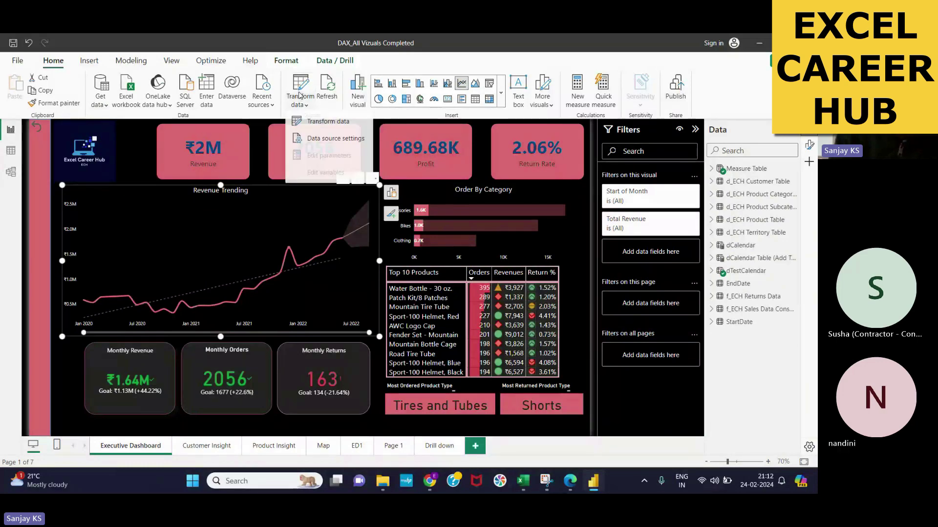
left_click(323, 122)
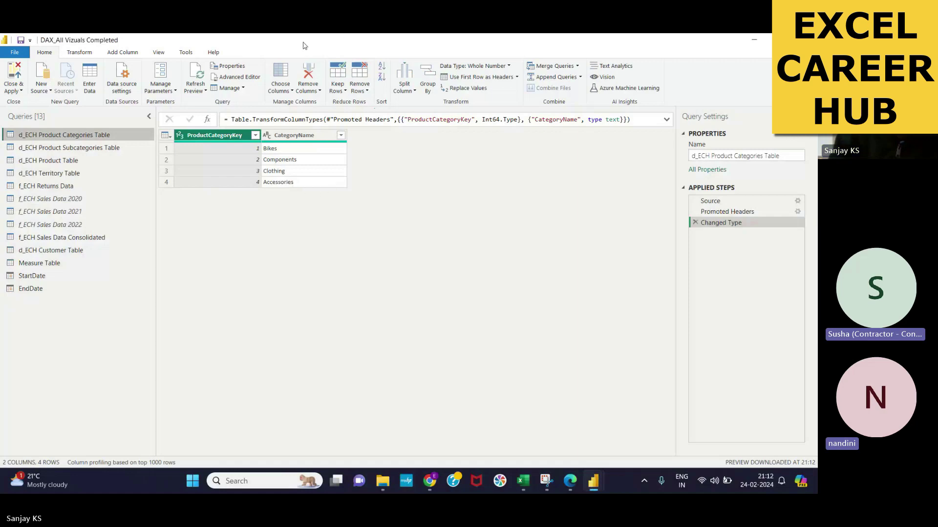
left_click_drag(295, 49, 304, 82)
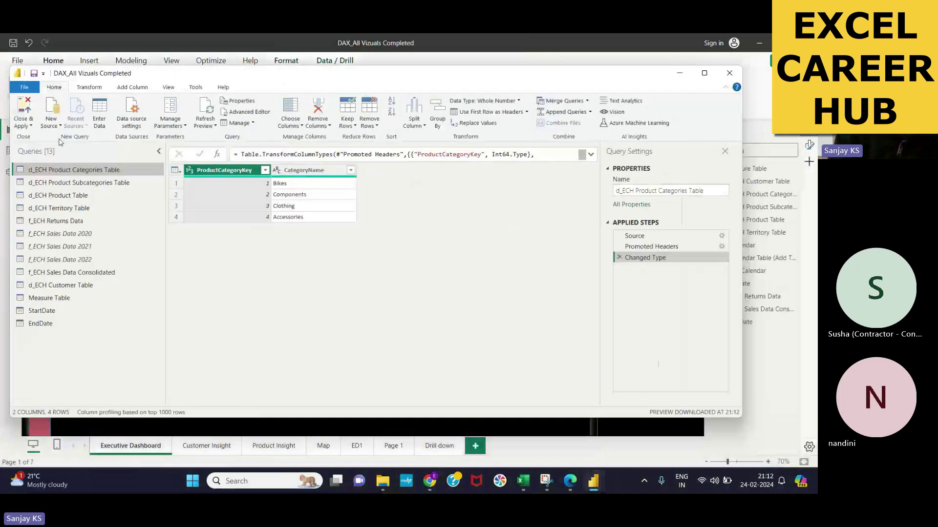
left_click(31, 126)
left_click(41, 138)
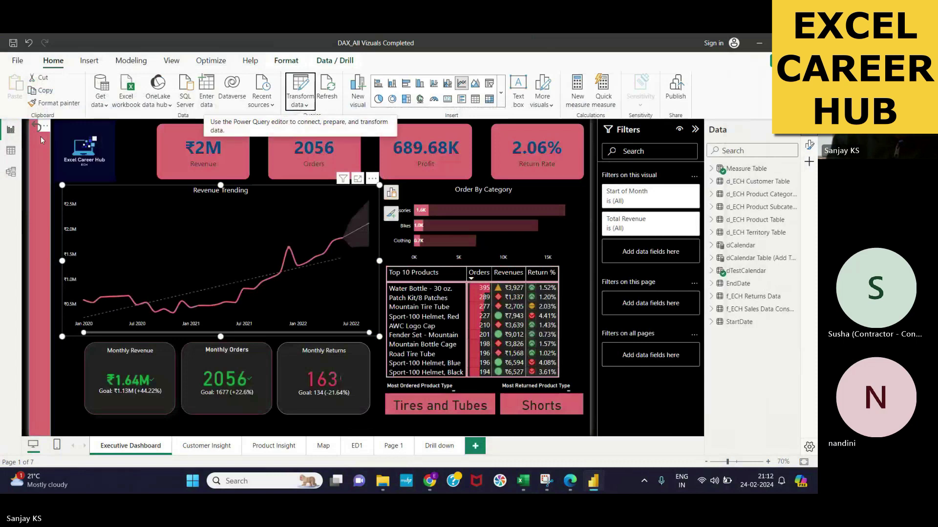
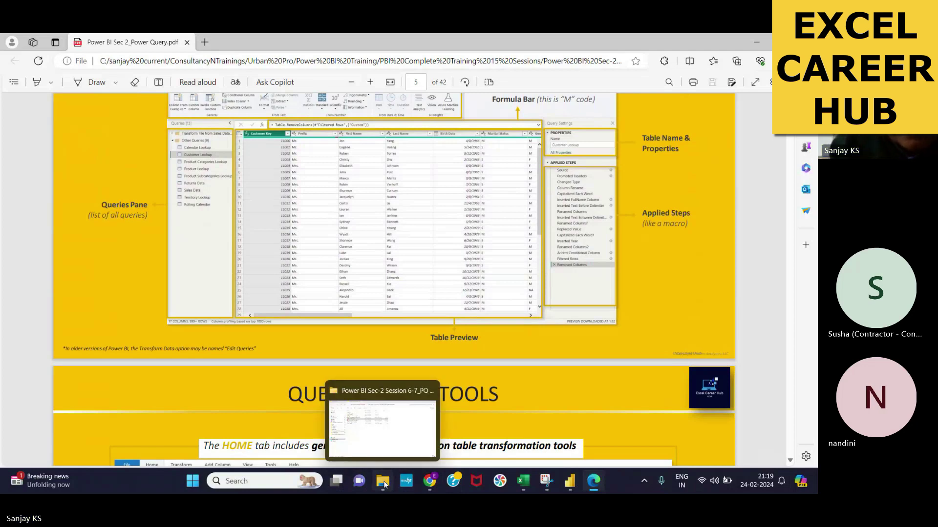
Switch to File Explorer and go up from the Power BI Sec-2 session folder to the POWER TOOLS folder.
left_click(382, 425)
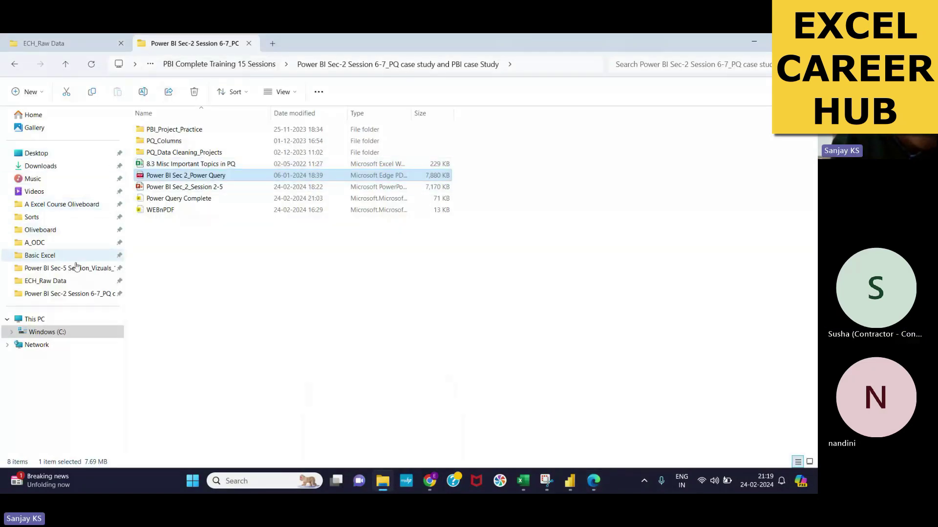
left_click(214, 69)
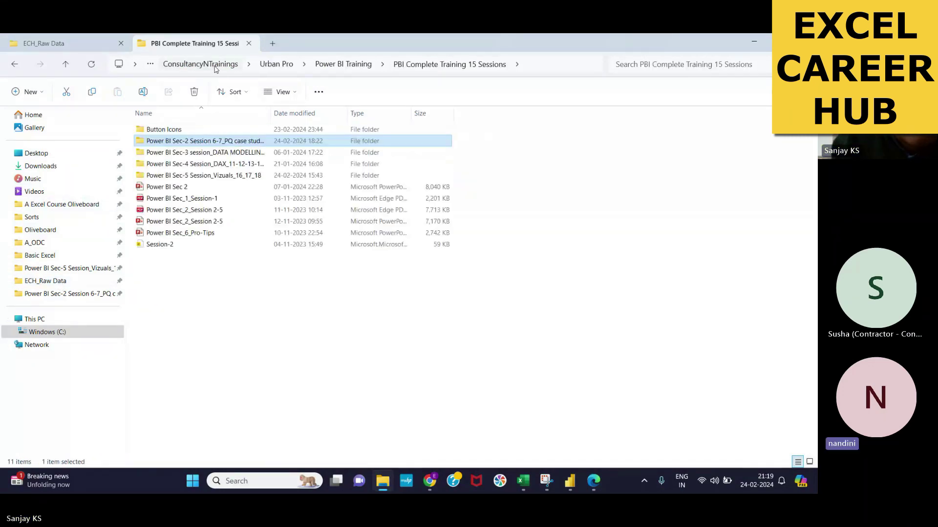
left_click(216, 69)
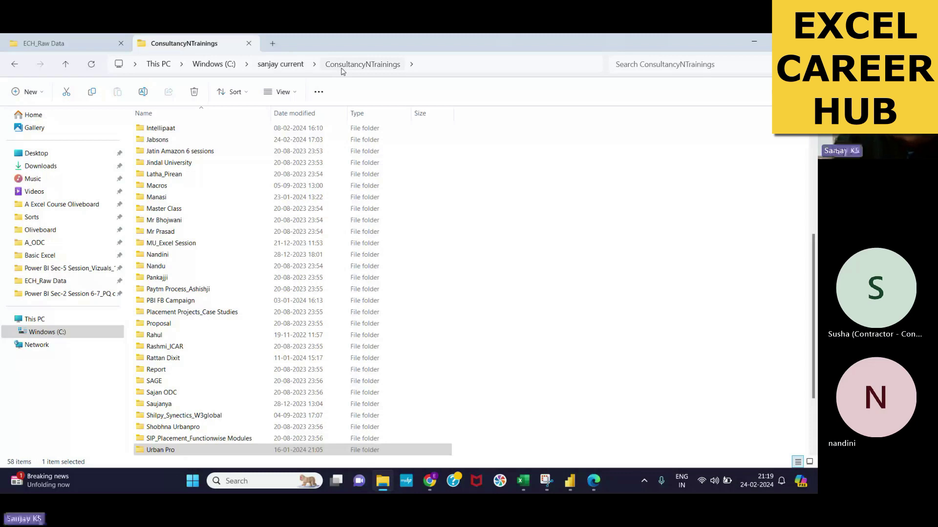
left_click(289, 65)
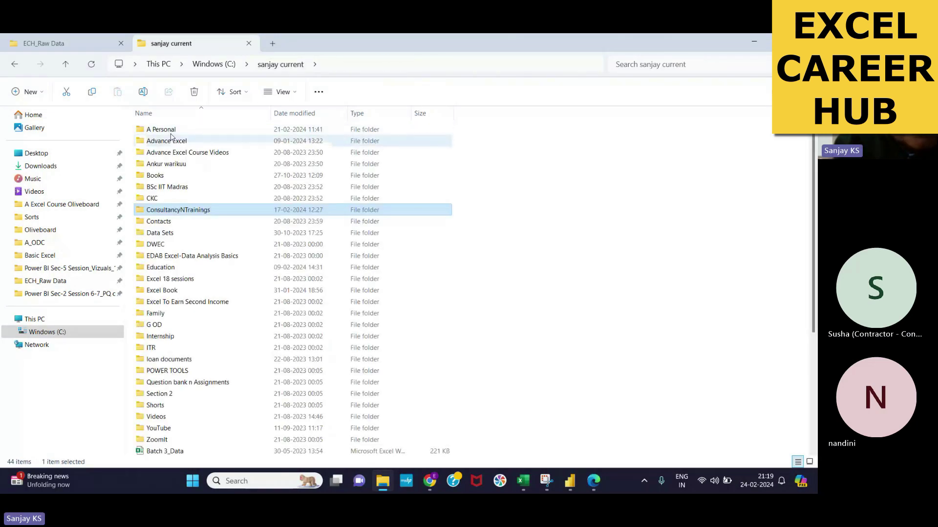
left_click(170, 131)
left_click(172, 372)
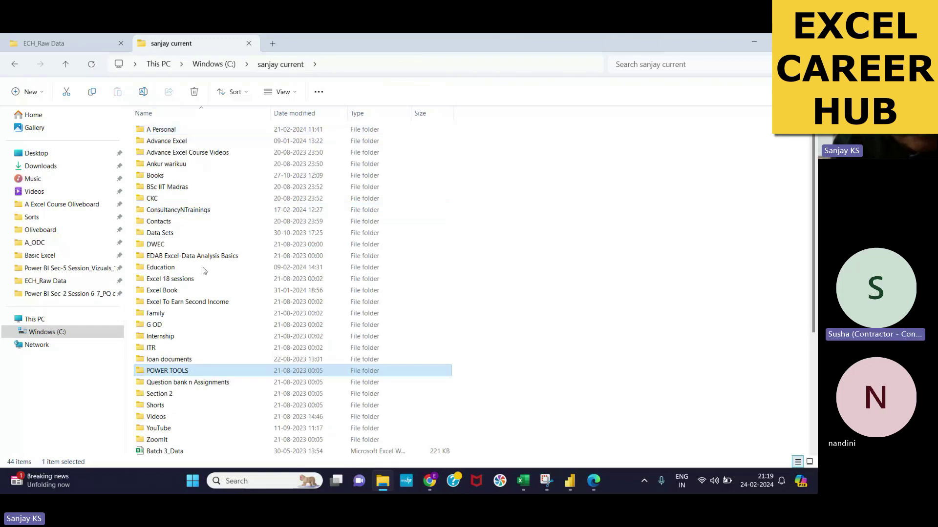
double_click(172, 371)
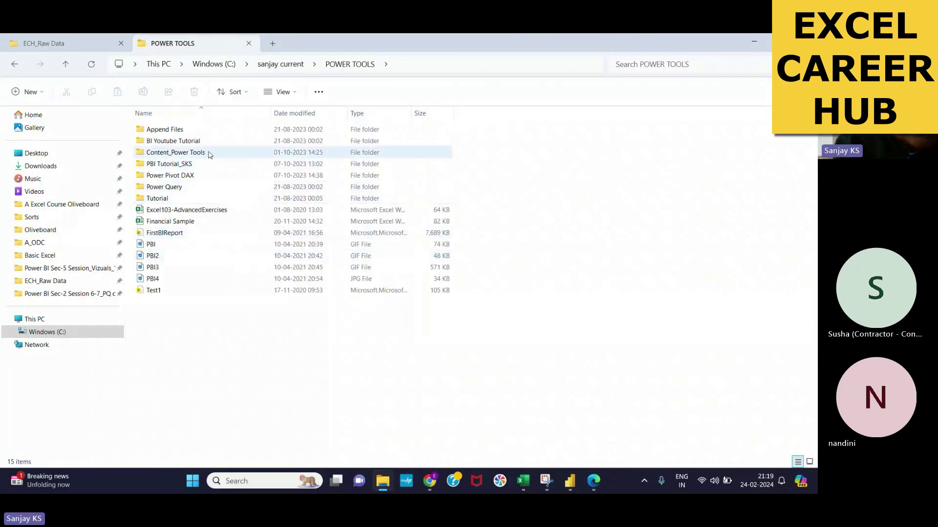
Open the PQ-Text Functions workbook from Power Query > Power Qwery SKS > Video-1_Text Functions and enable its content.
double_click(179, 187)
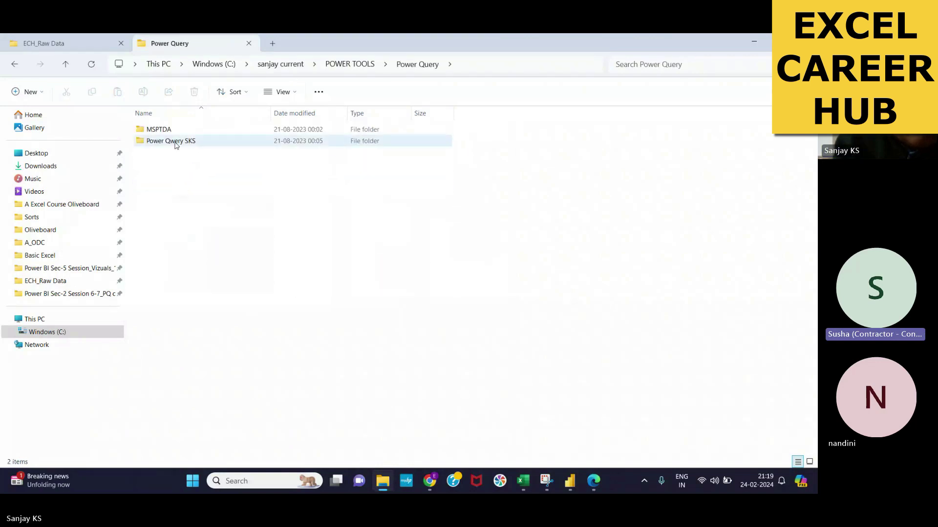
double_click(175, 142)
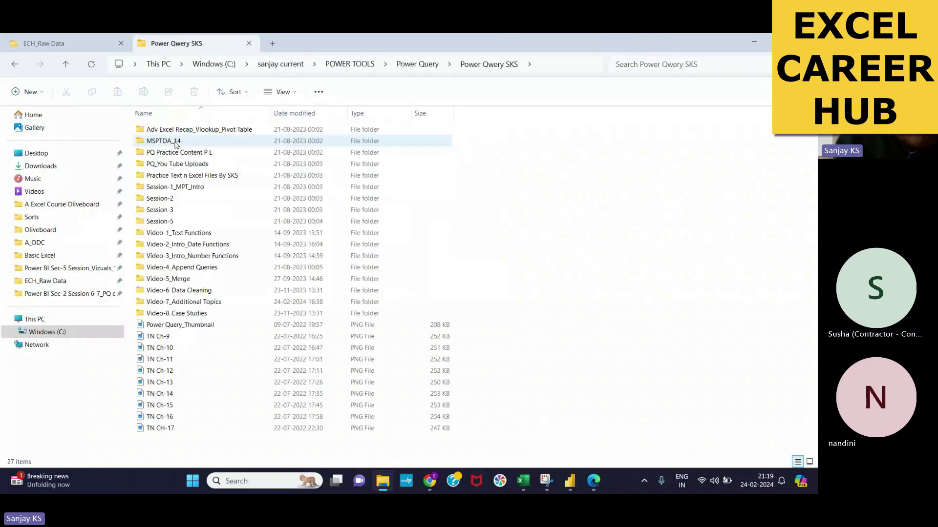
double_click(203, 236)
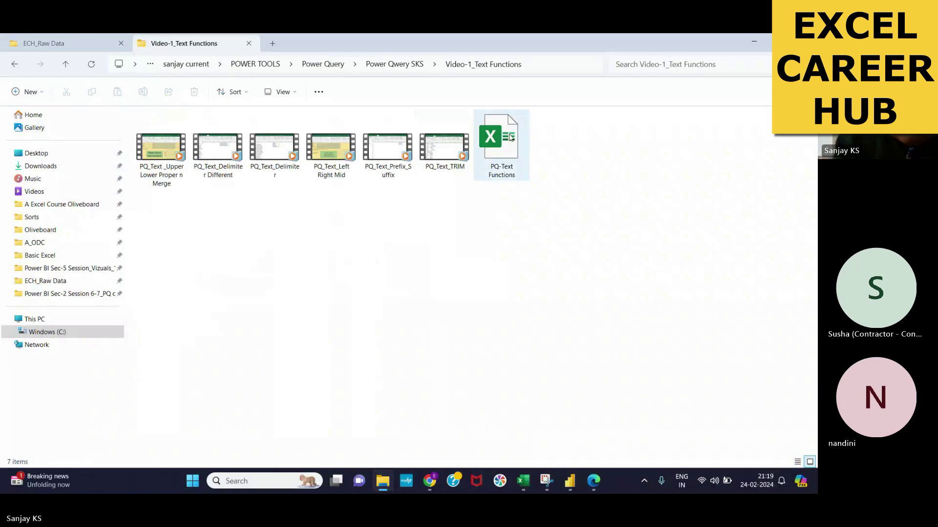
double_click(510, 138)
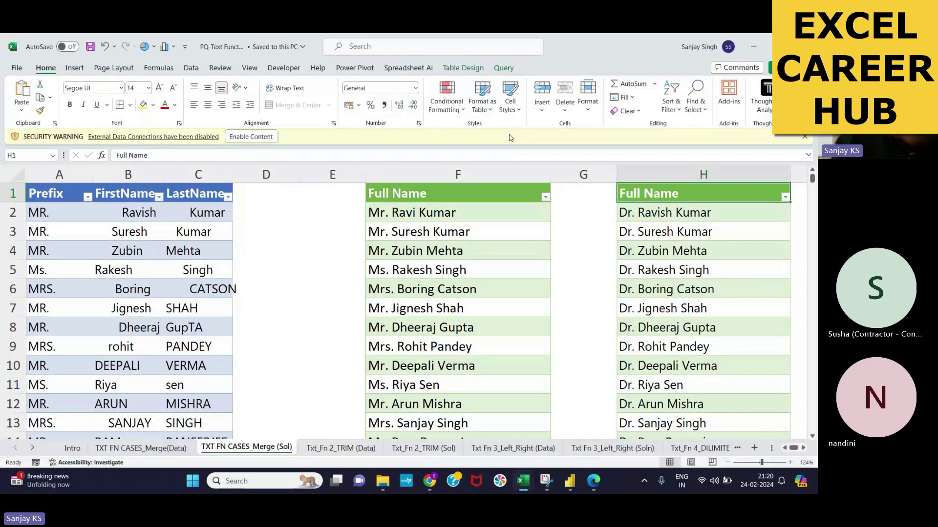
left_click(263, 137)
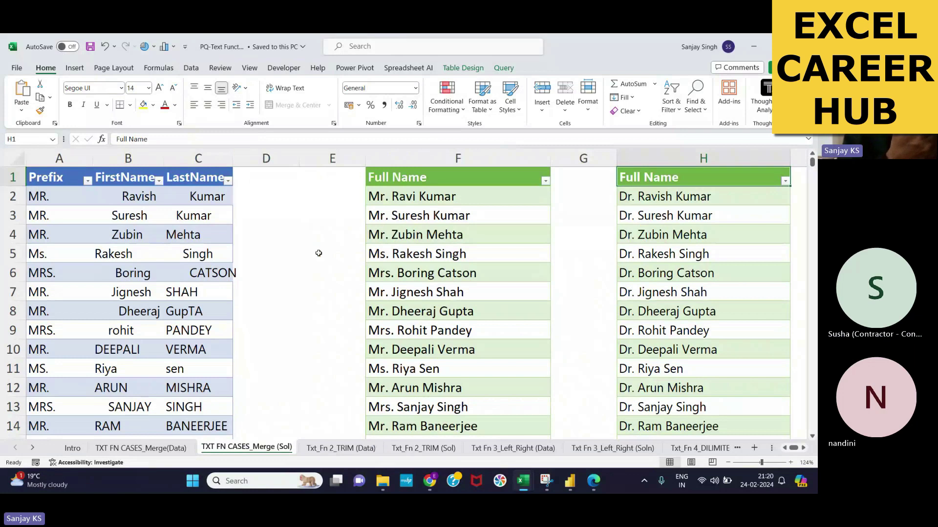
Look over the Intro sheet, then examine the Prefix, FirstName and LastName columns on the TXT FN CASES_Merge(Data) sheet.
left_click(78, 451)
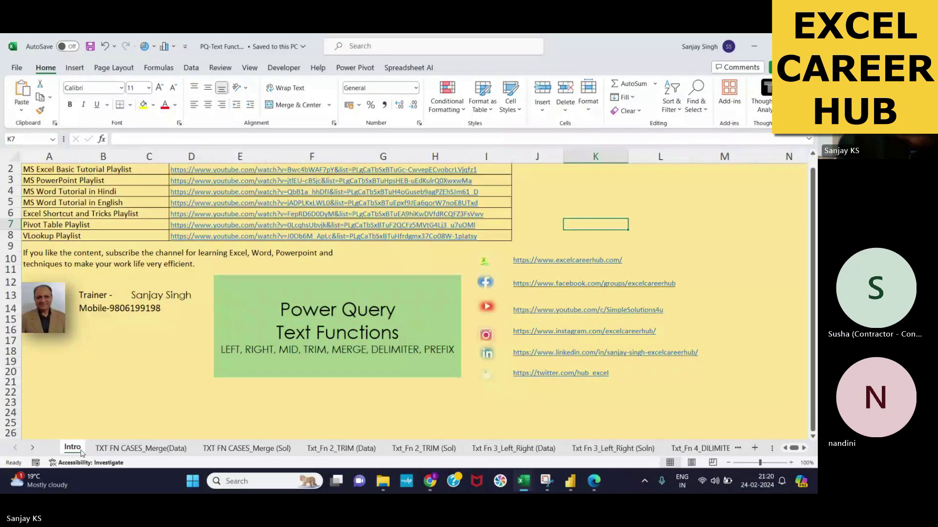
left_click(159, 452)
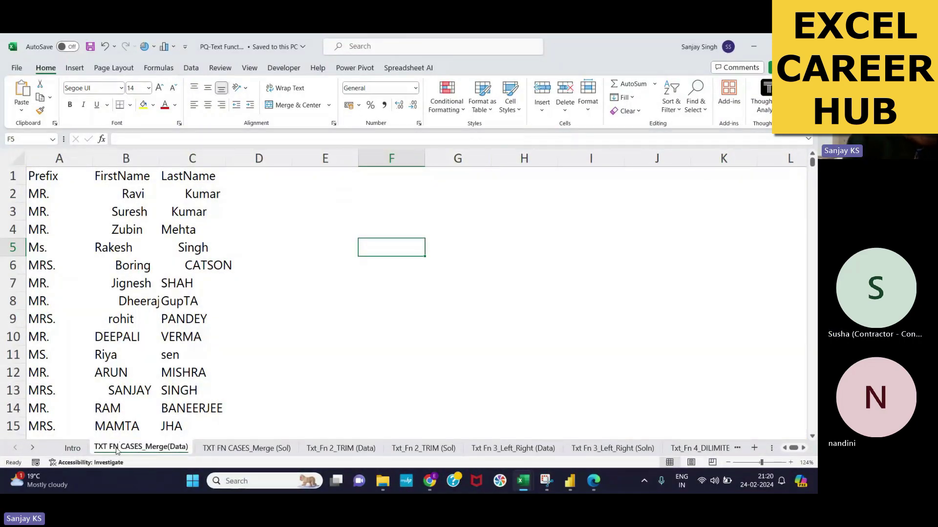
left_click(57, 176)
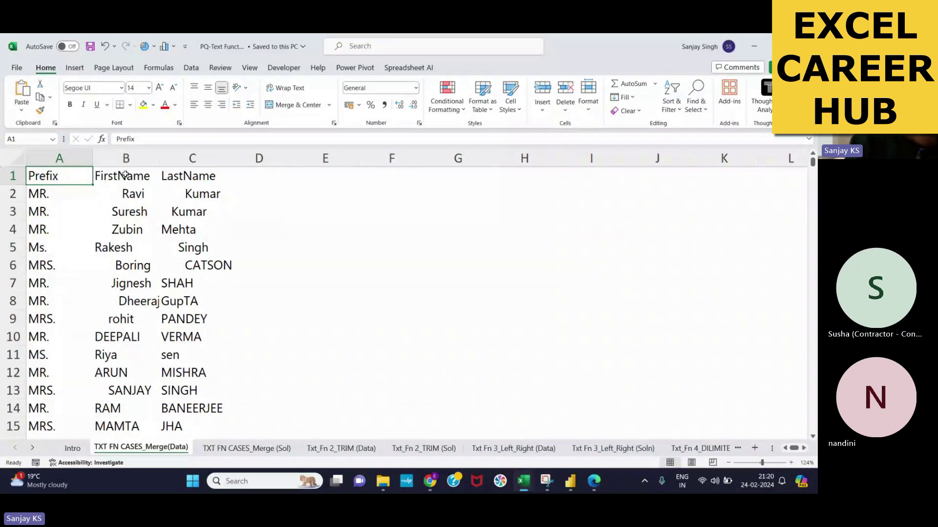
left_click(125, 175)
left_click(208, 179)
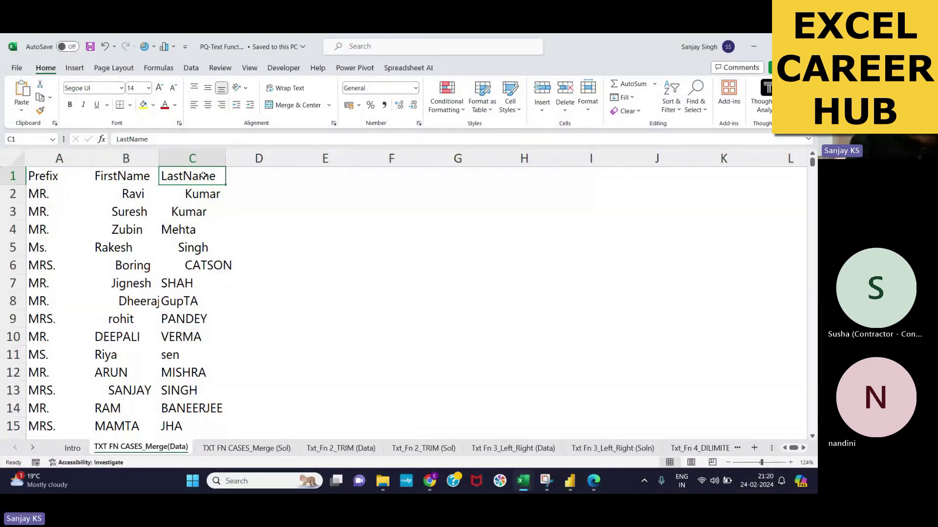
left_click_drag(76, 176, 195, 427)
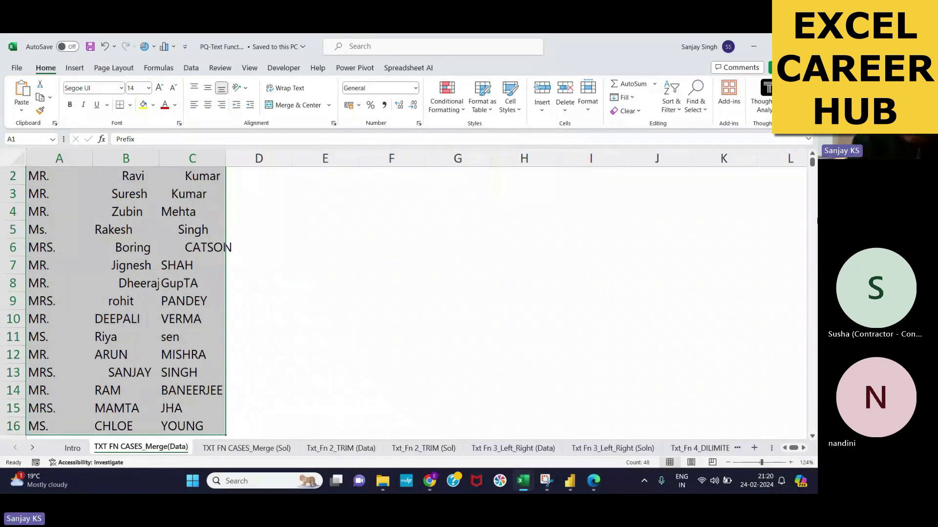
left_click_drag(812, 164, 812, 160)
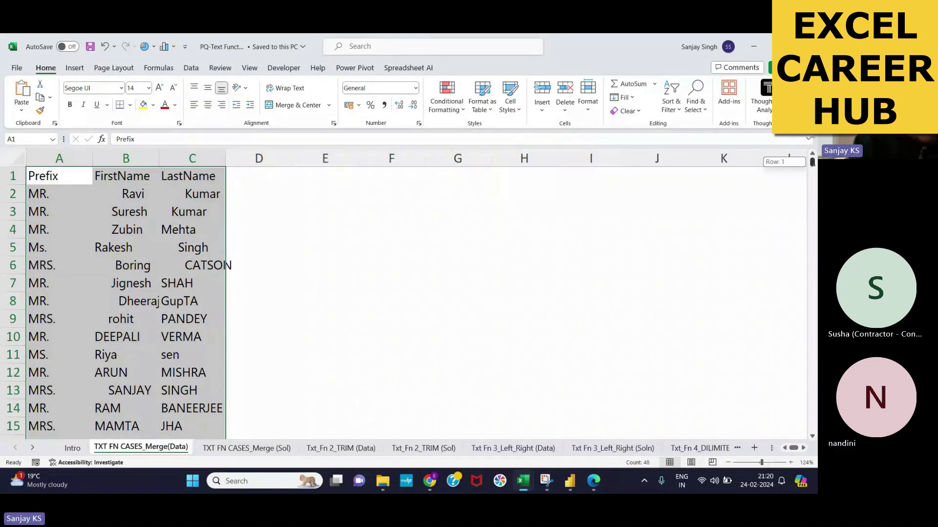
Turn the range A1:C18151 into a table with headers and load it into the Power Query Editor.
left_click(61, 174)
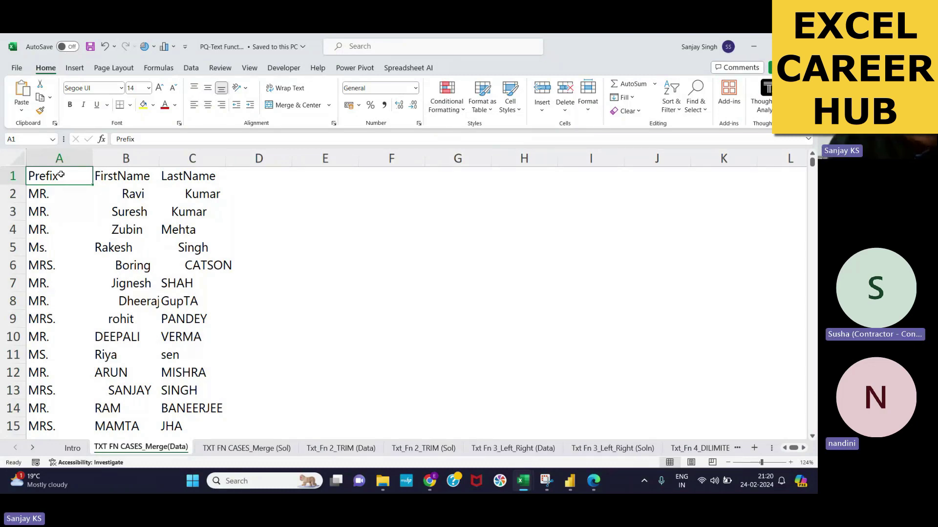
left_click(192, 71)
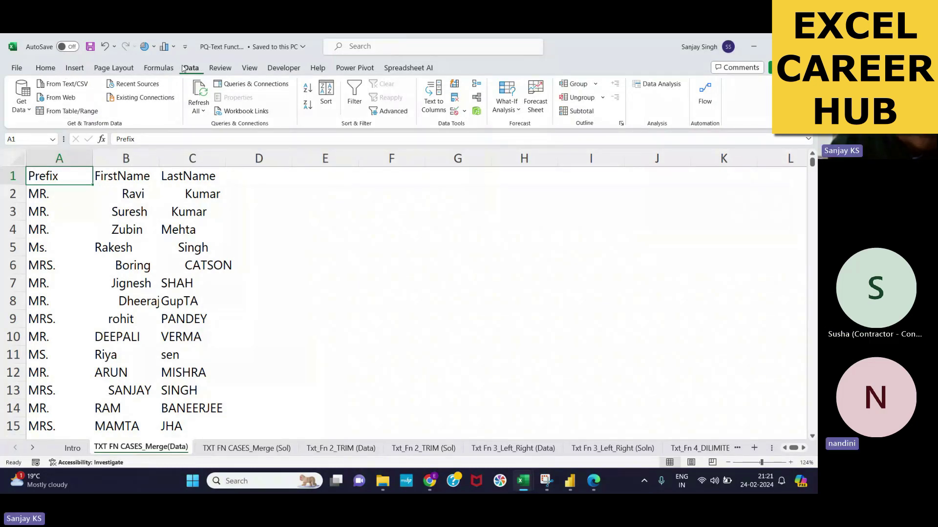
left_click(72, 112)
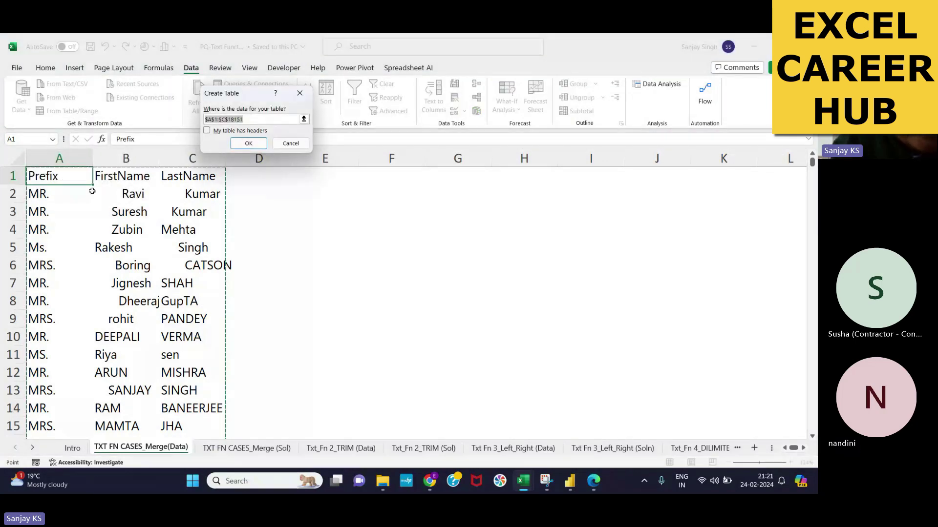
left_click_drag(241, 96, 392, 93)
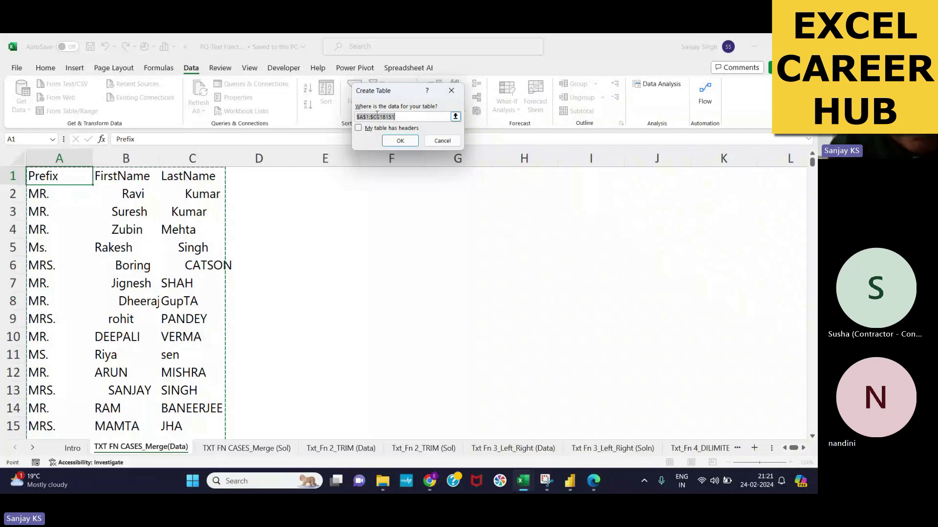
left_click(358, 128)
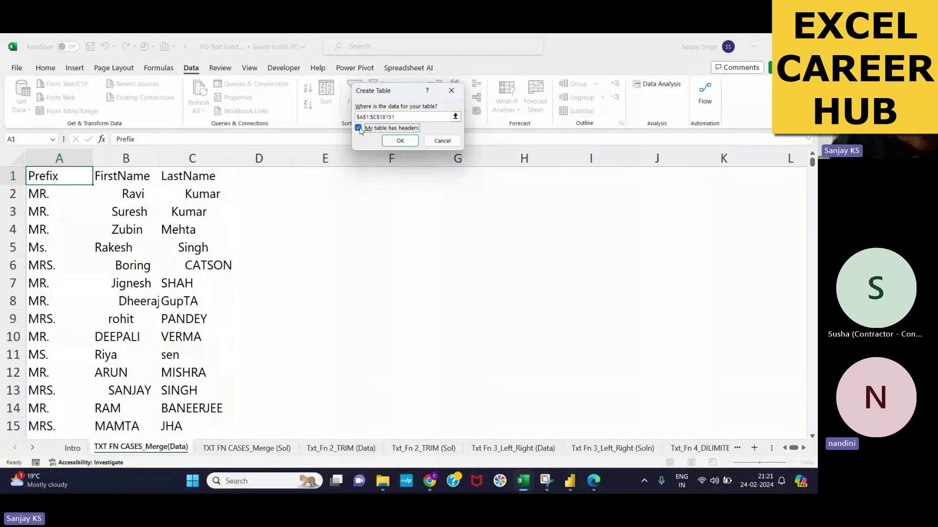
left_click(403, 141)
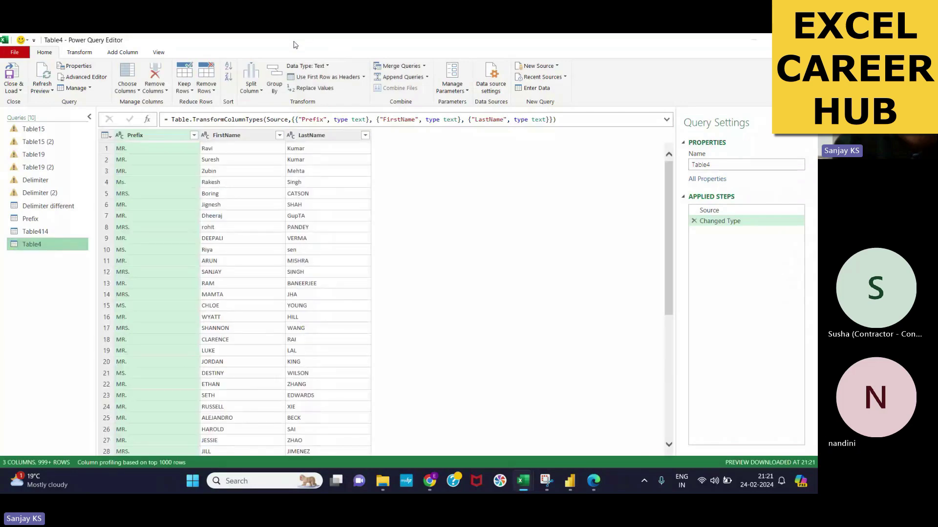
Shrink the Power Query Editor to a floating window, then close it and discard the new query.
double_click(295, 45)
left_click_drag(275, 54, 324, 67)
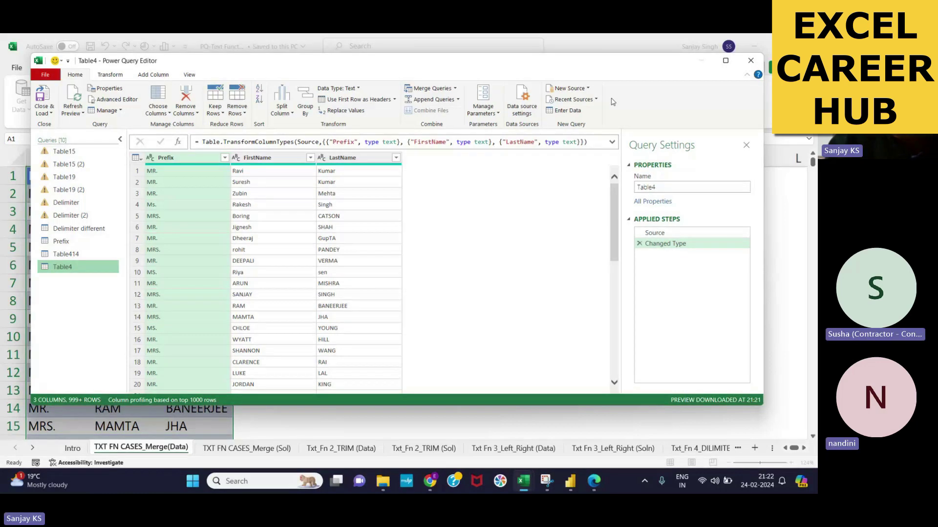
left_click(750, 61)
left_click(459, 273)
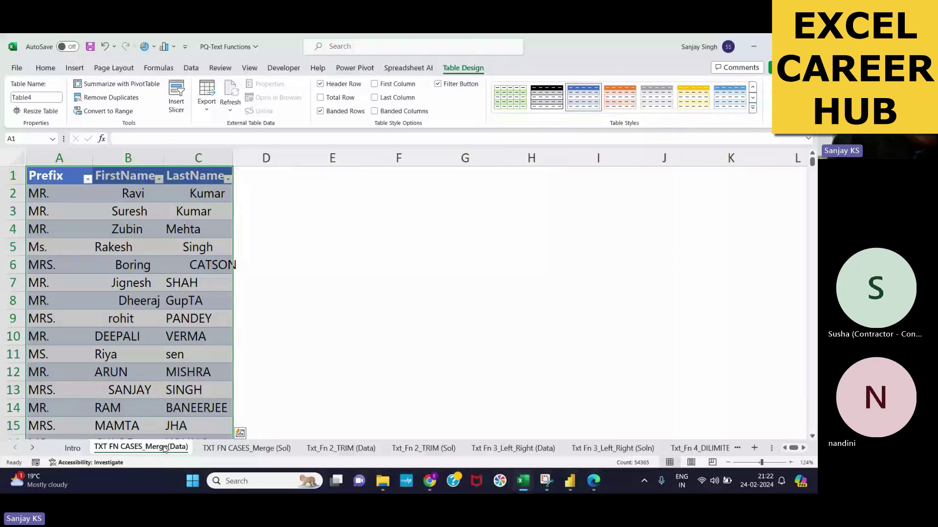
Load the Prefix, FirstName and LastName table into the Power Query Editor and maximize the editor window.
left_click(55, 176)
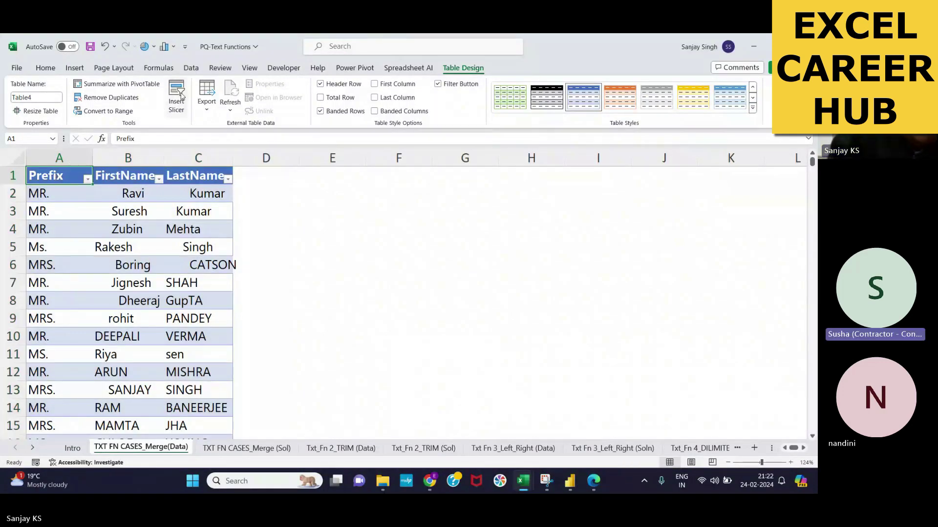
left_click(191, 67)
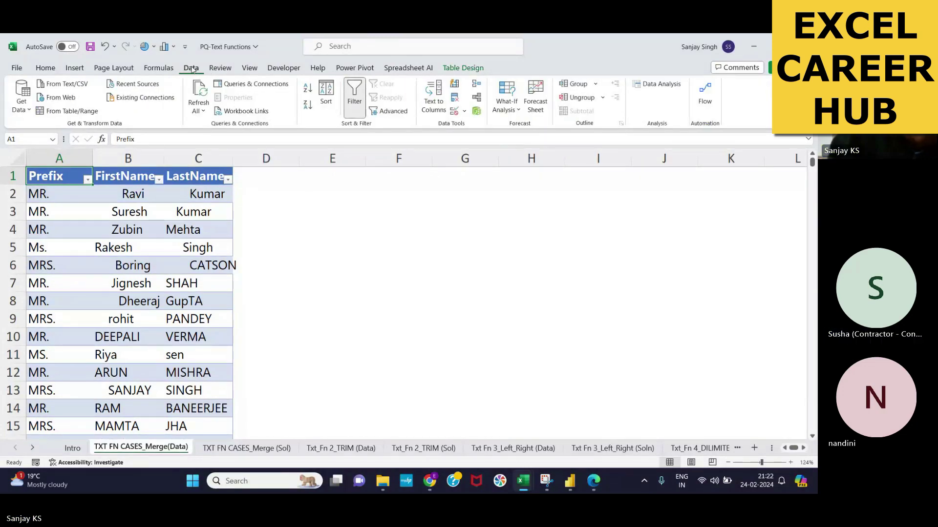
left_click(75, 112)
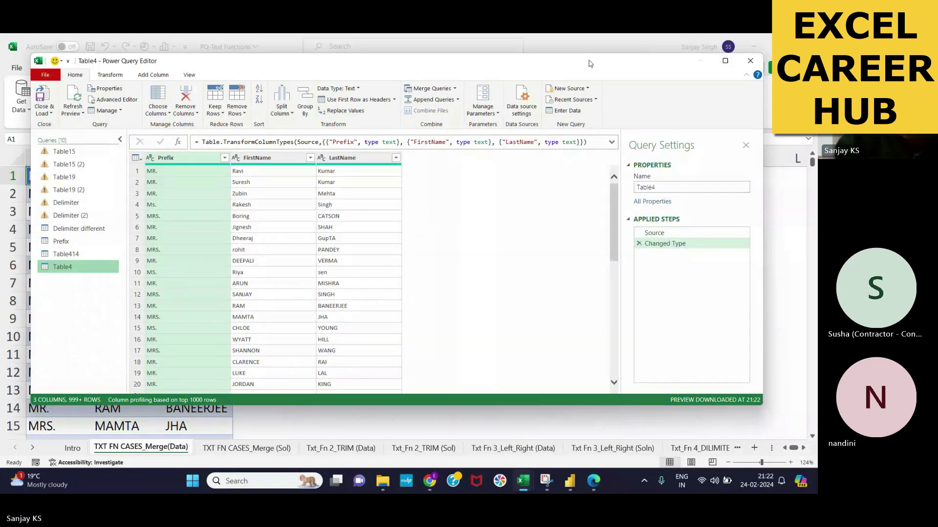
left_click_drag(589, 61, 604, 94)
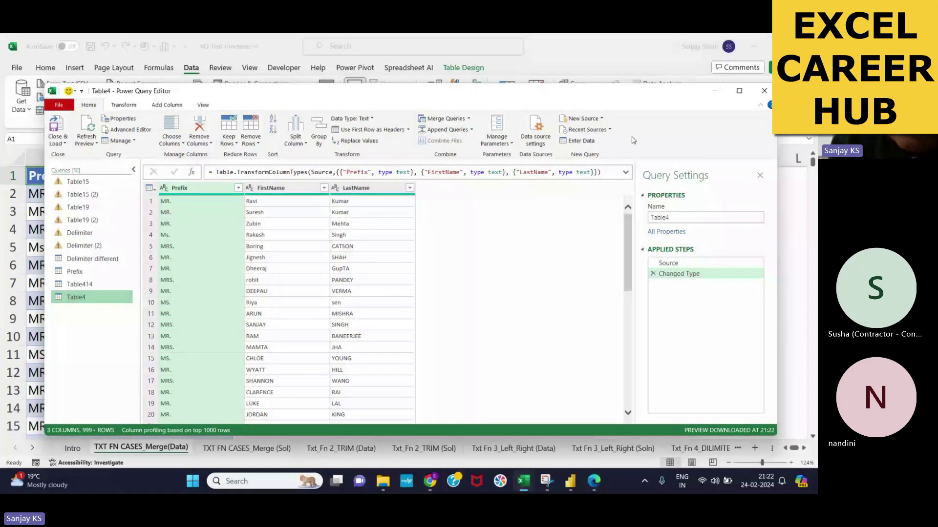
left_click(736, 94)
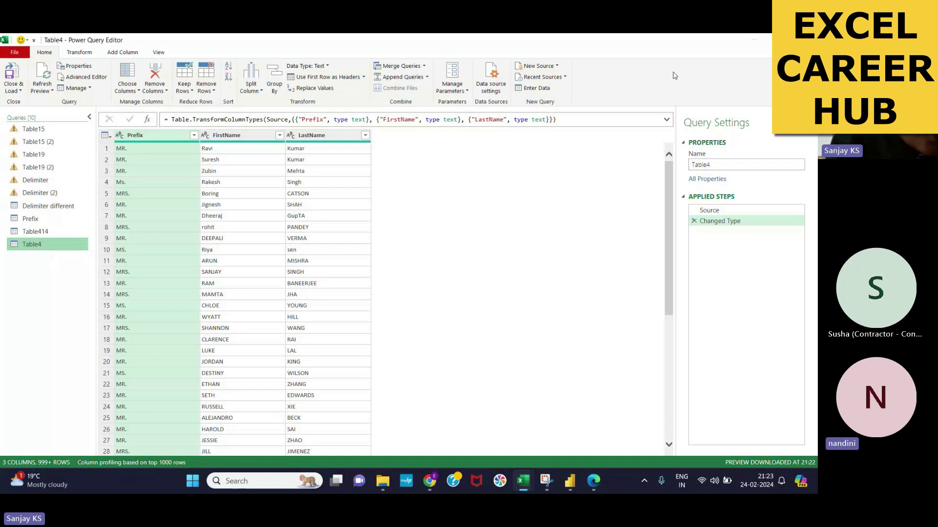
Merge the Prefix, FirstName and LastName columns with a Space separator into a new Full Name column, and delete that merge step.
left_click(242, 141)
left_click(326, 137)
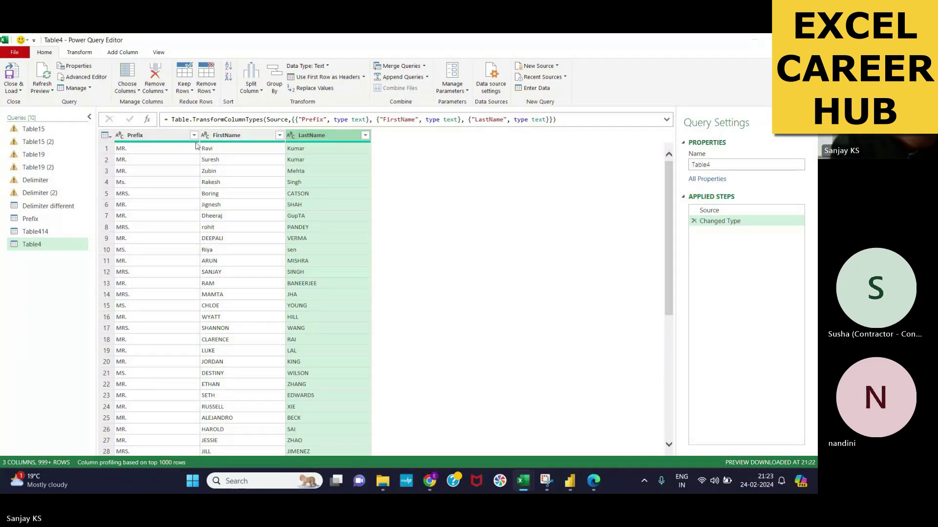
left_click(160, 140)
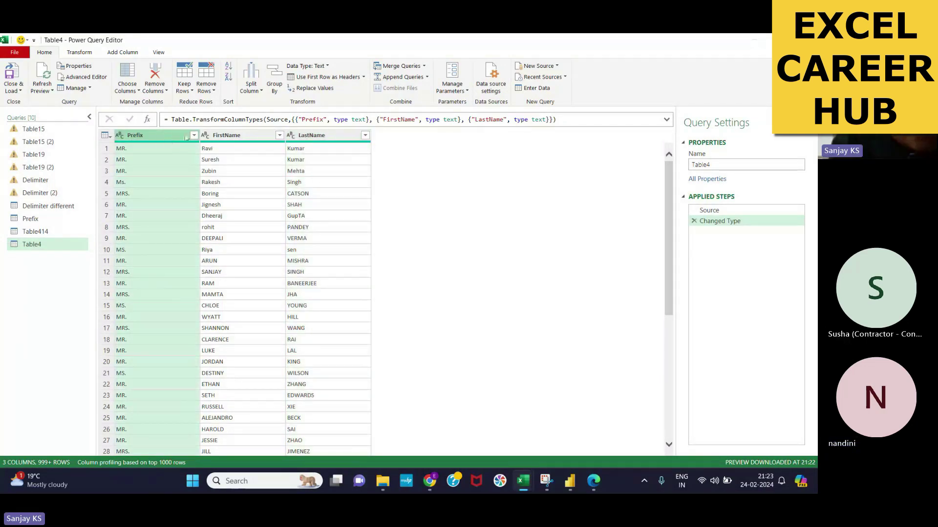
left_click(228, 134, "ctrl")
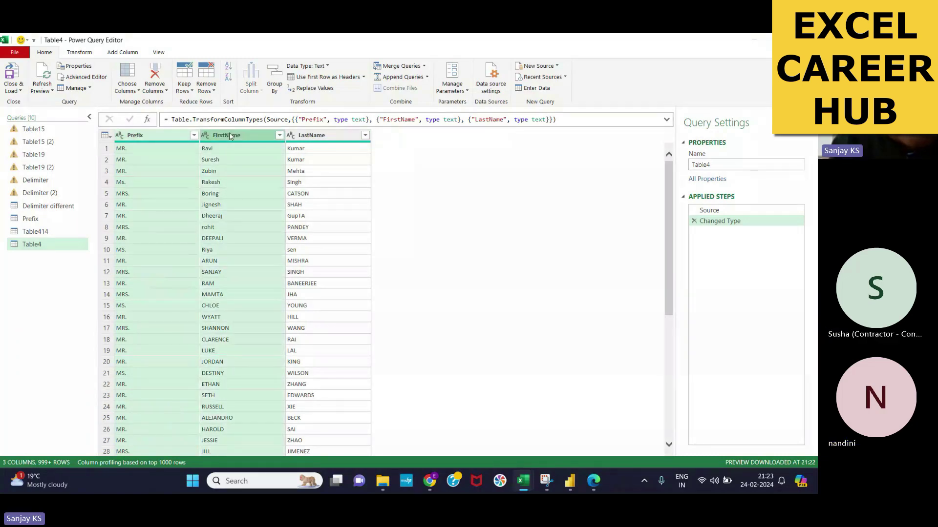
left_click(320, 137, "ctrl")
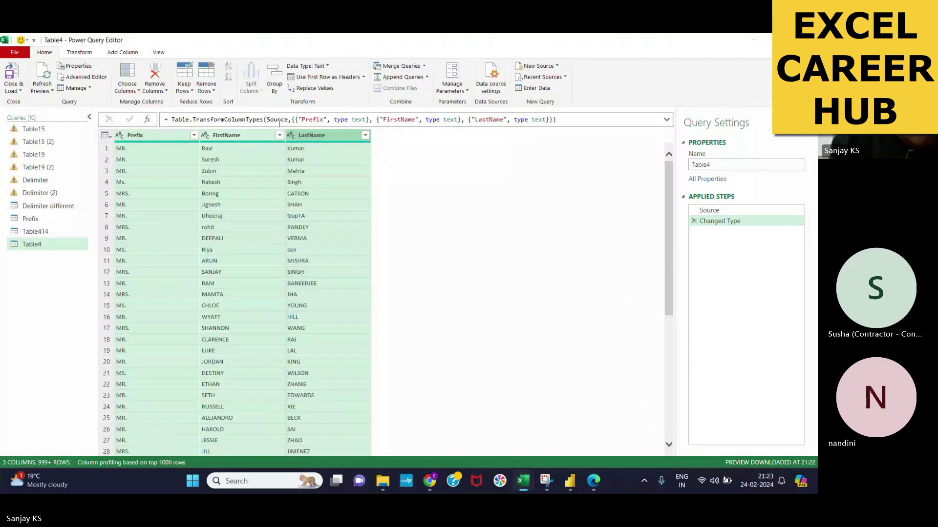
left_click(89, 57)
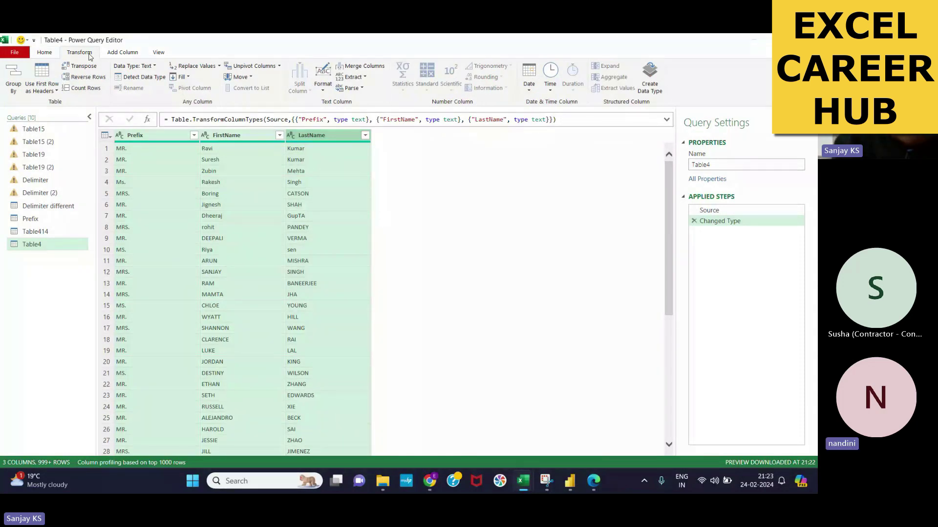
left_click(122, 54)
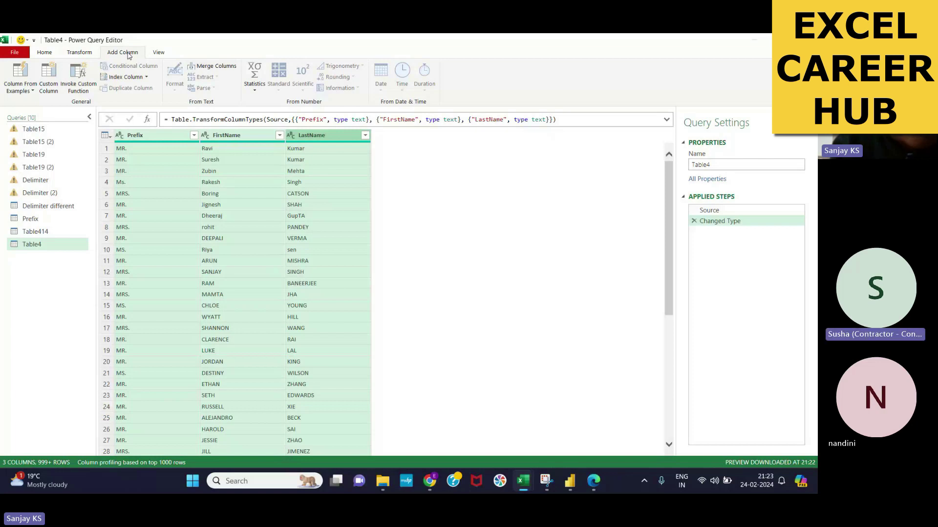
left_click(217, 68)
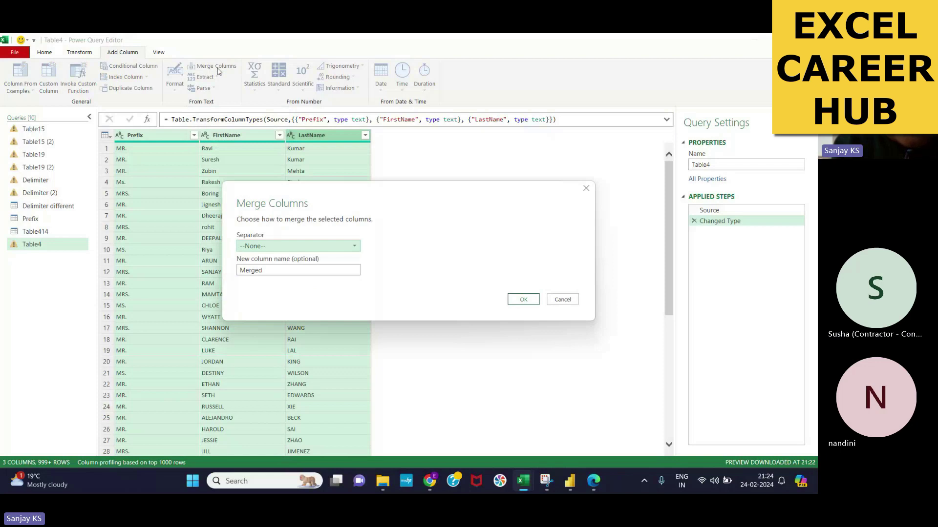
left_click_drag(385, 192, 541, 91)
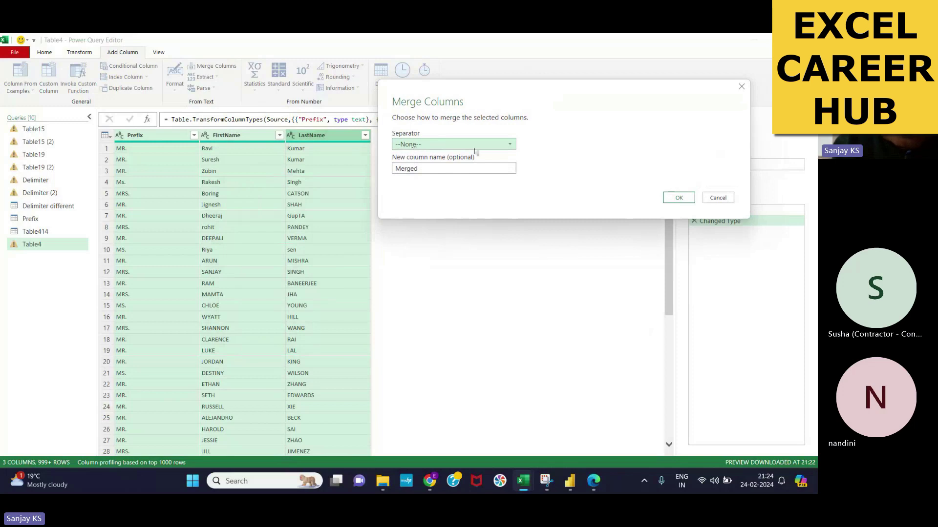
left_click(507, 146)
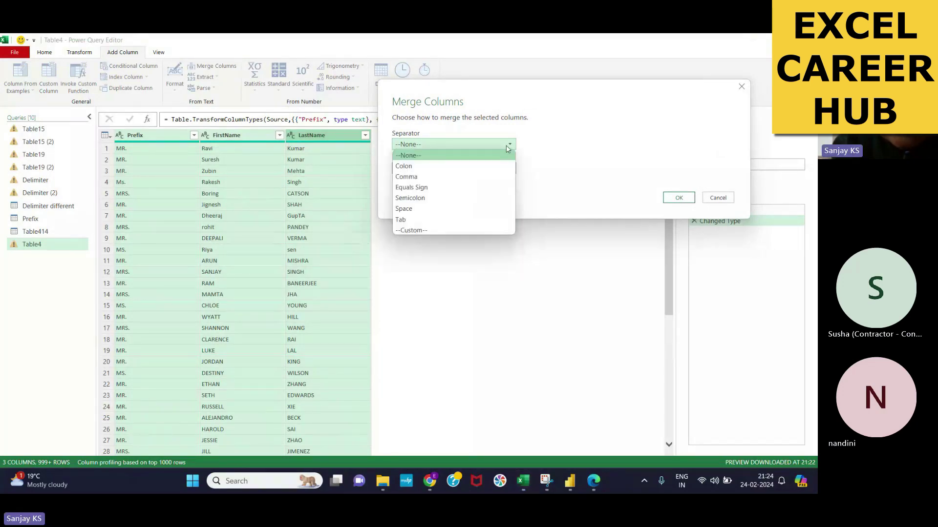
left_click(436, 210)
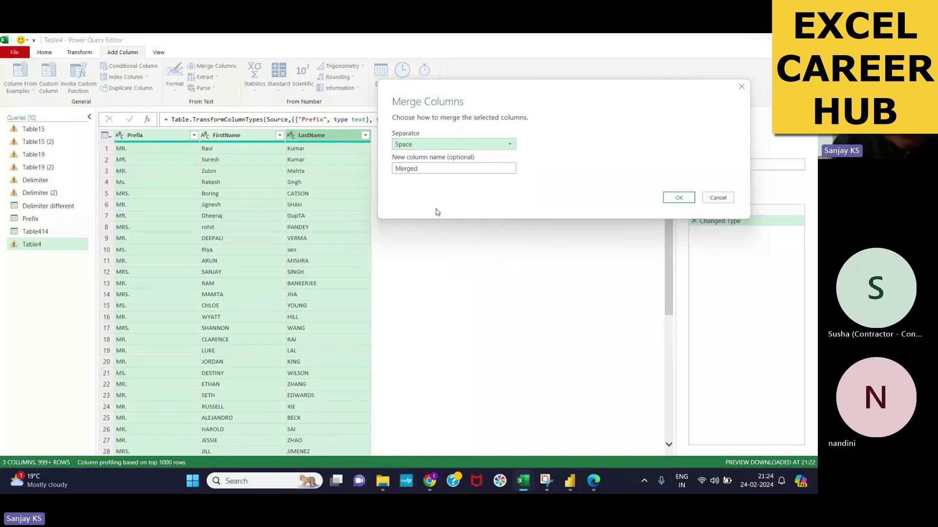
left_click(419, 169)
left_click_drag(419, 169, 396, 168)
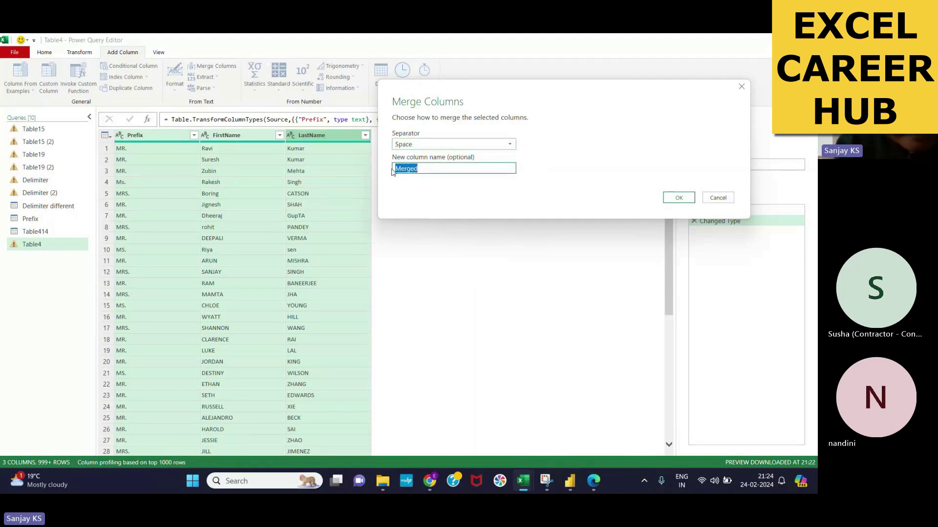
type("Full Name")
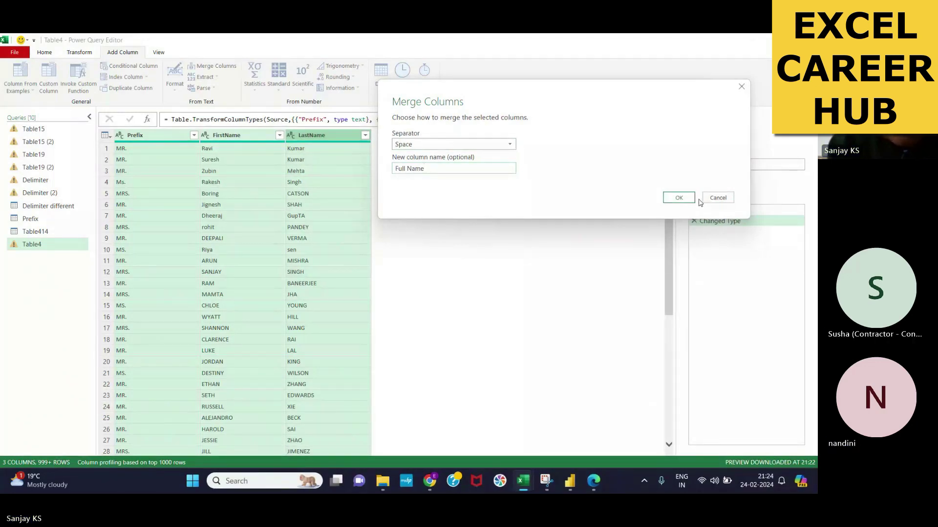
left_click(680, 198)
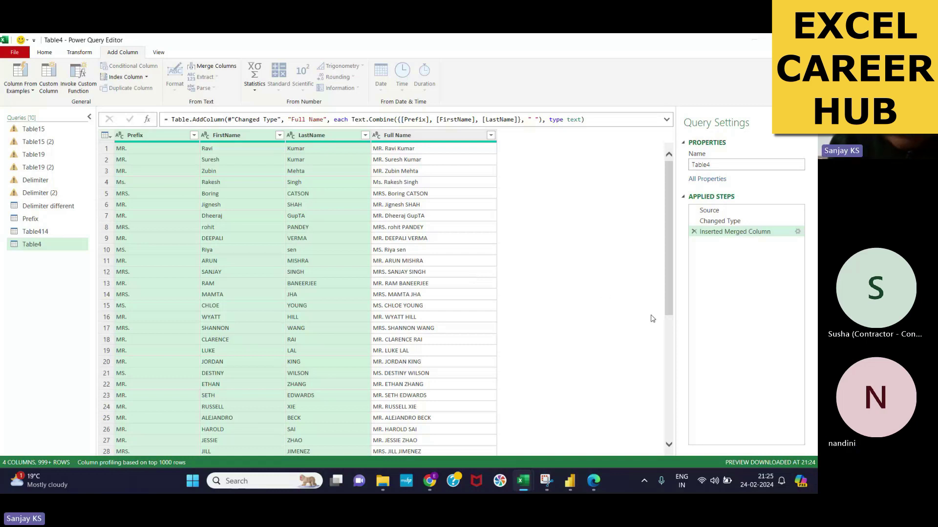
left_click(694, 233)
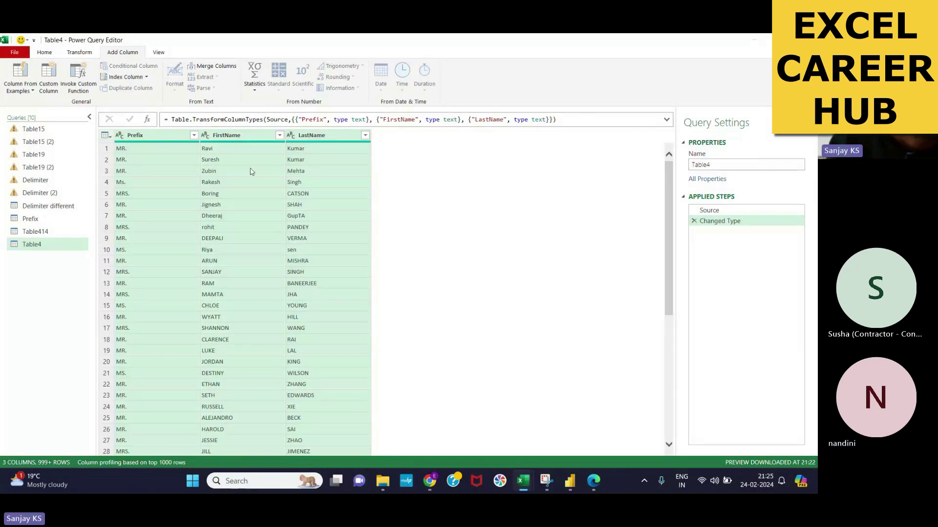
Apply the Capitalize Each Word format to the existing Prefix, FirstName and LastName columns.
left_click(152, 139)
left_click(248, 135, "ctrl")
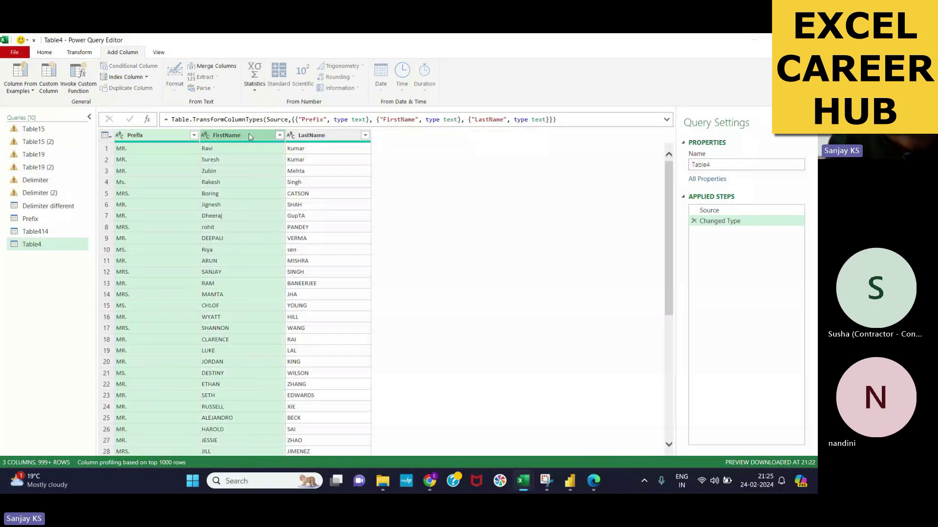
left_click(330, 137, "ctrl")
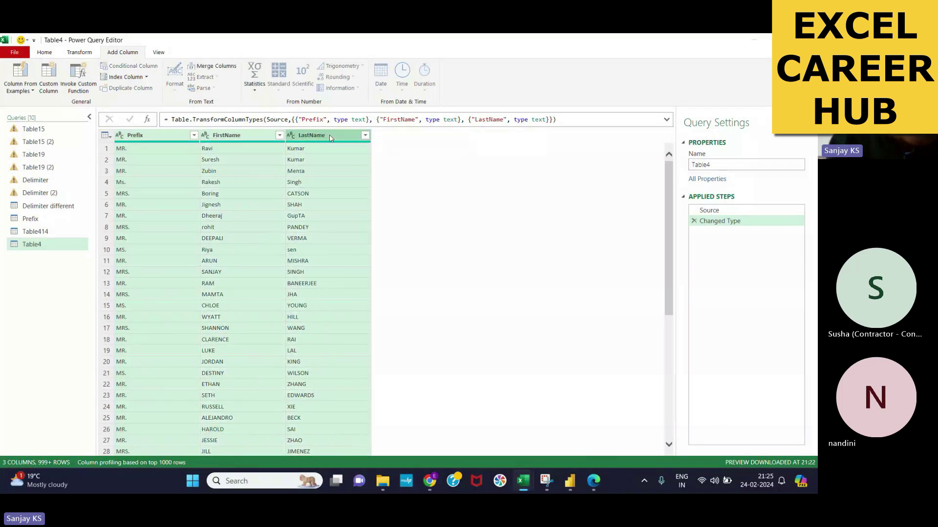
left_click(80, 53)
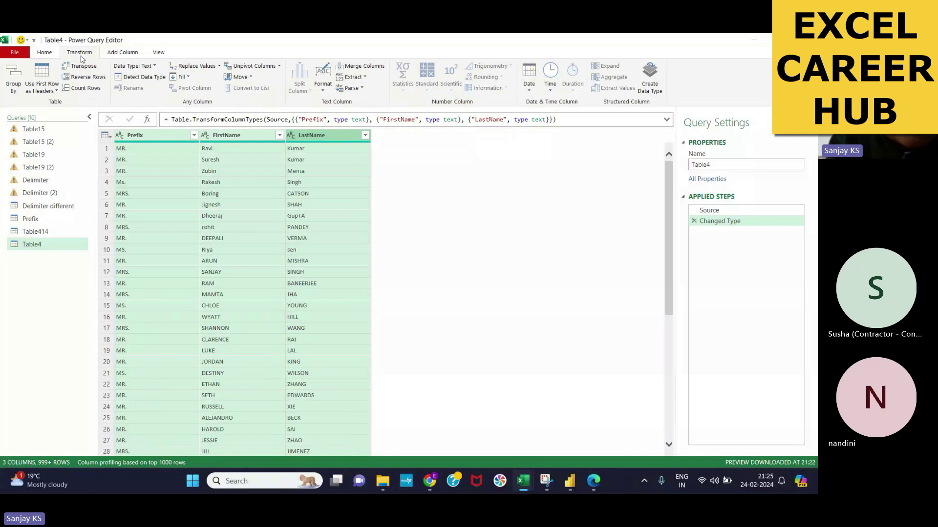
left_click(323, 91)
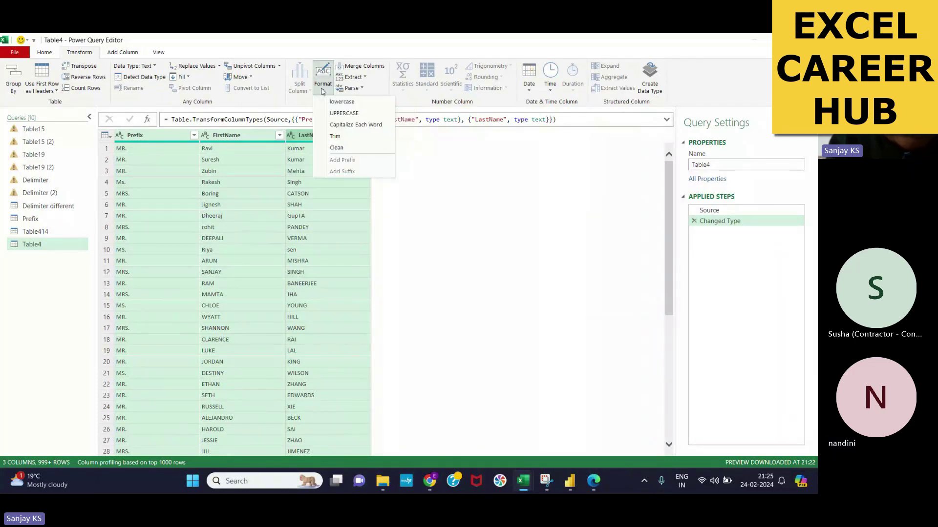
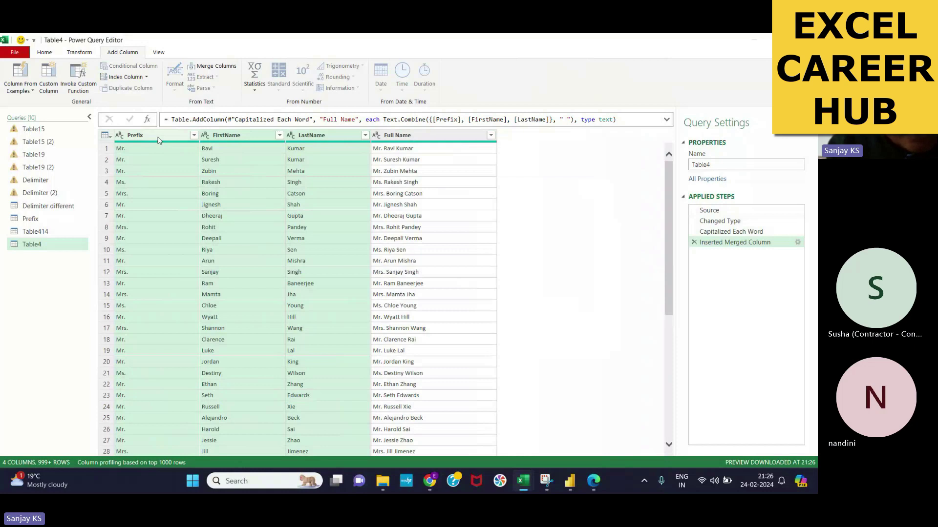
Remove the Prefix, FirstName and LastName columns from the query, keeping only Full Name.
left_click(235, 135, "ctrl")
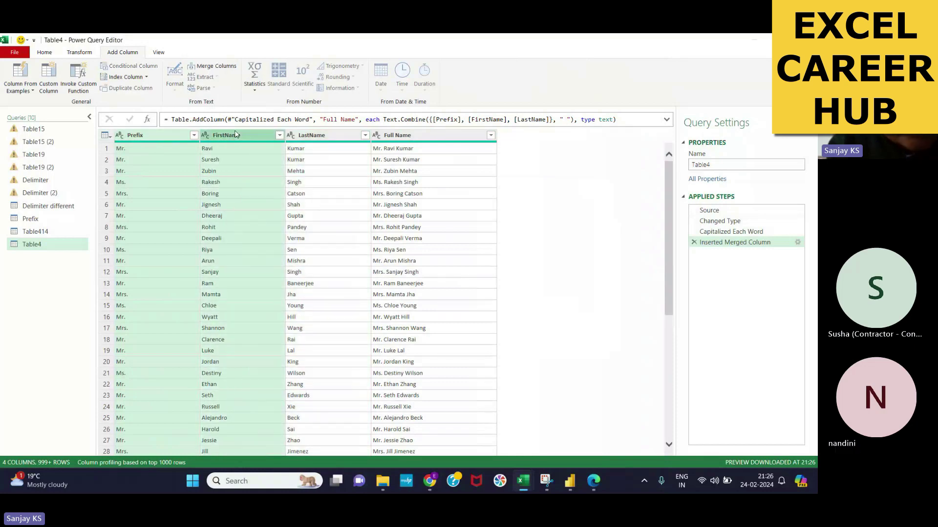
left_click(312, 137, "ctrl")
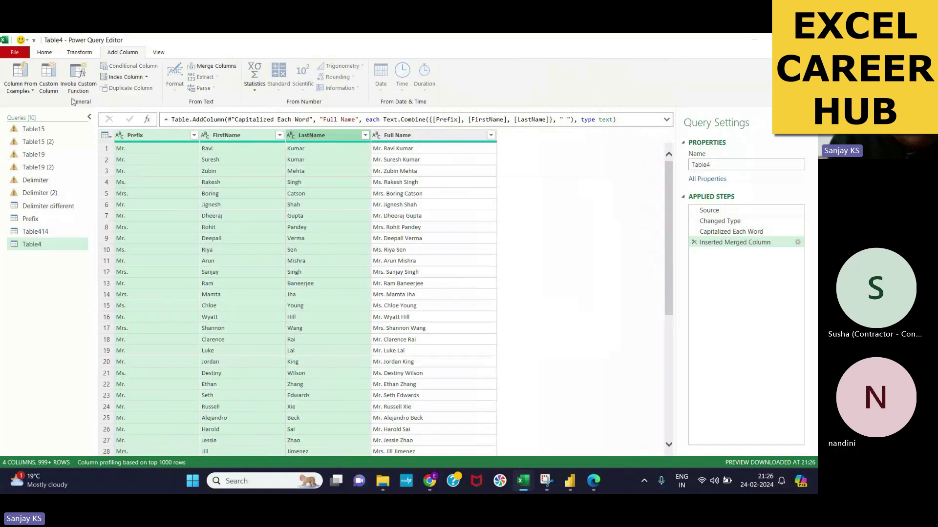
left_click(43, 54)
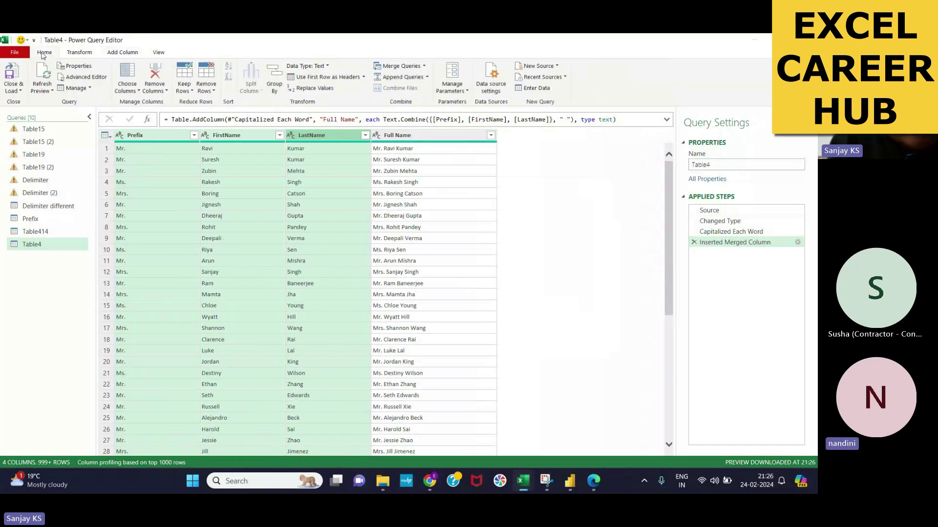
left_click(167, 93)
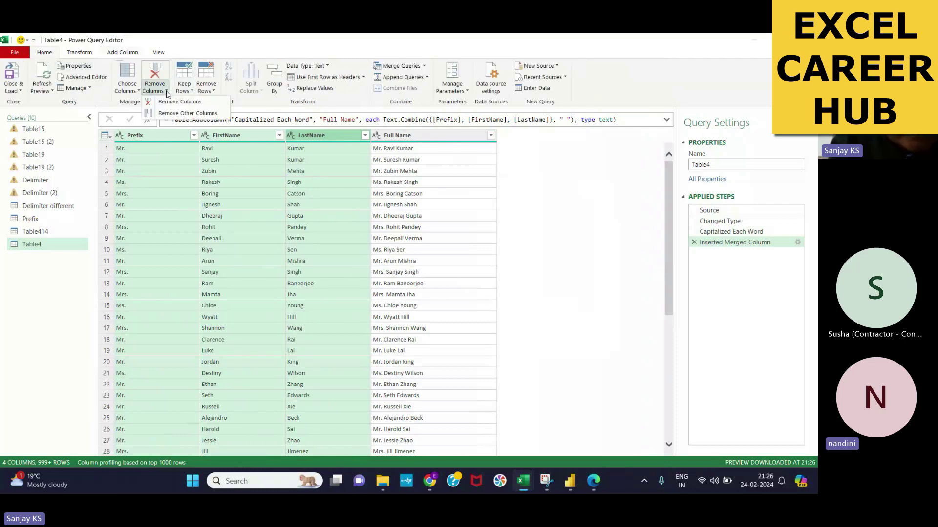
left_click(180, 102)
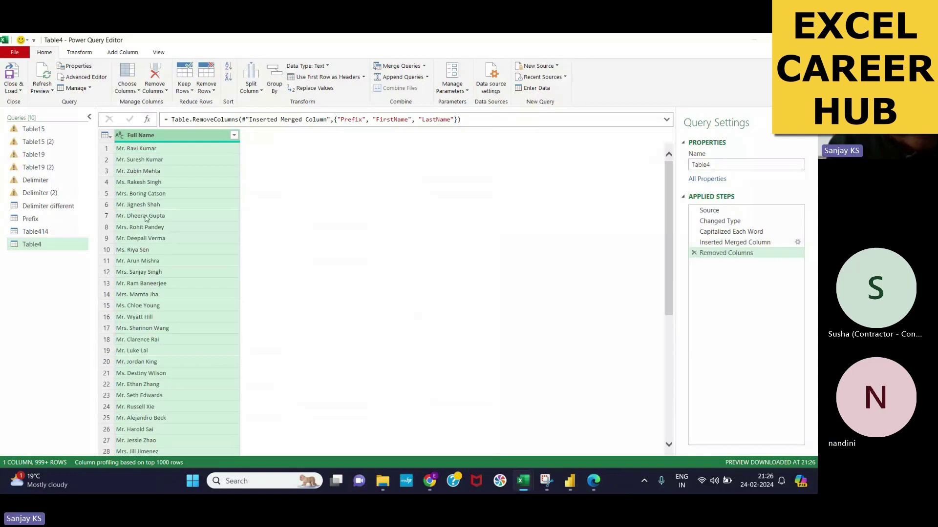
Load the Full Name query as a table into the existing worksheet at cell E1 and hide the query list.
left_click(19, 91)
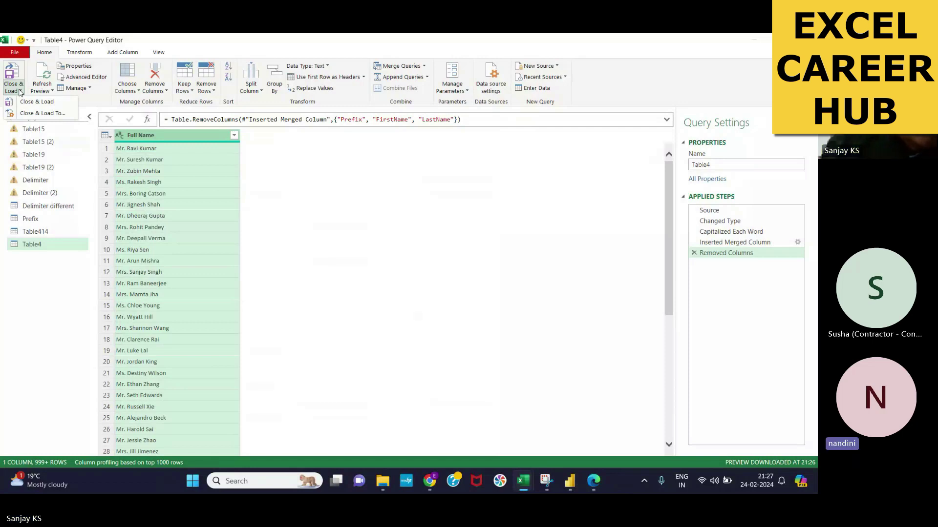
left_click(43, 114)
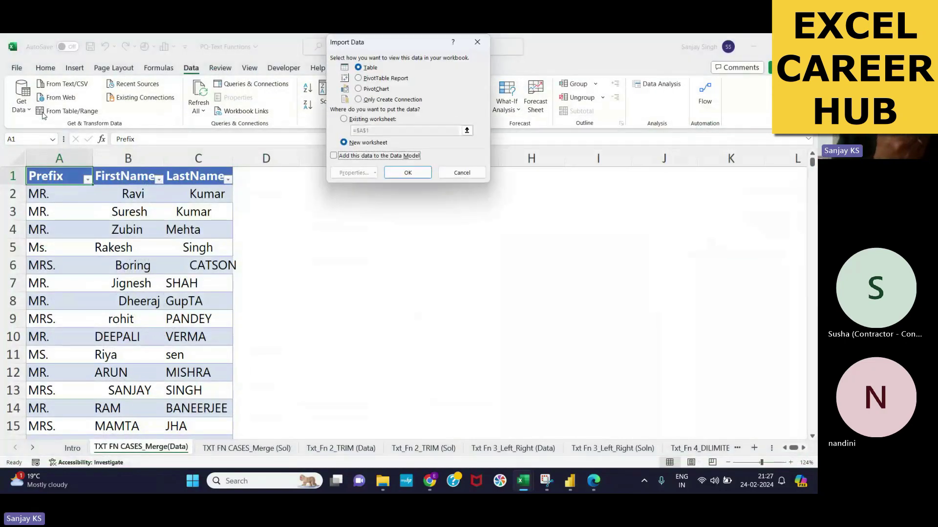
left_click(344, 119)
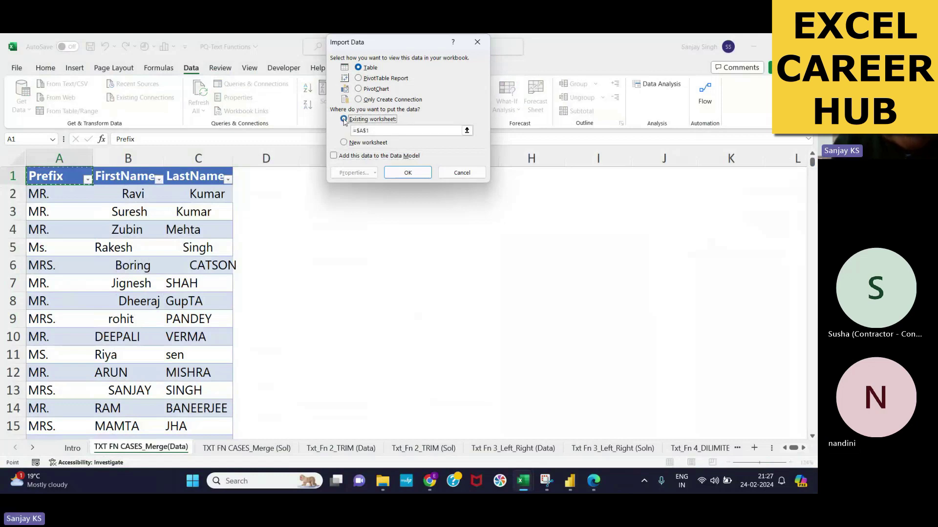
left_click_drag(408, 51, 552, 53)
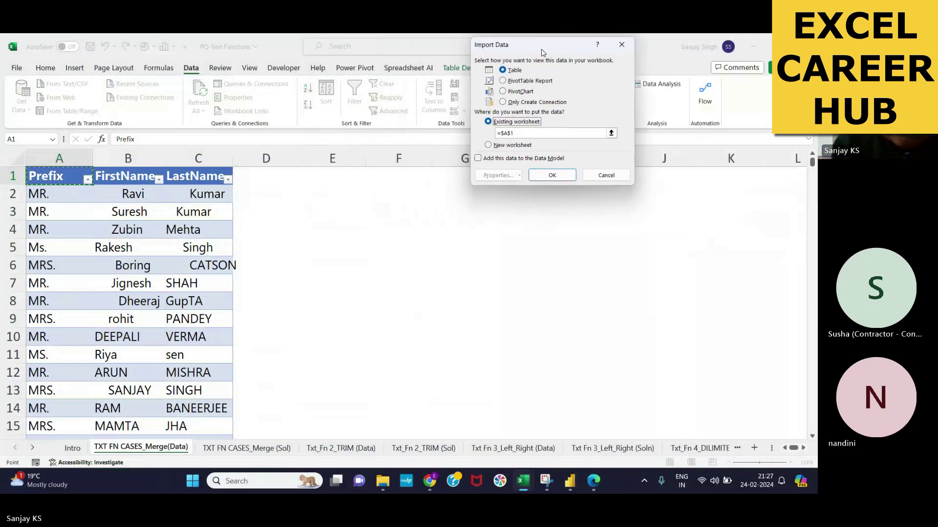
left_click(508, 133)
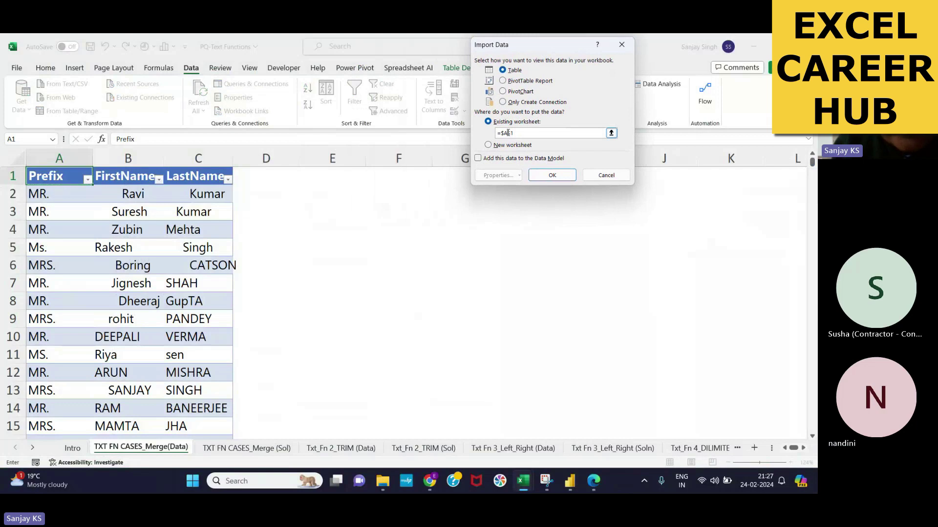
key("BackSpace")
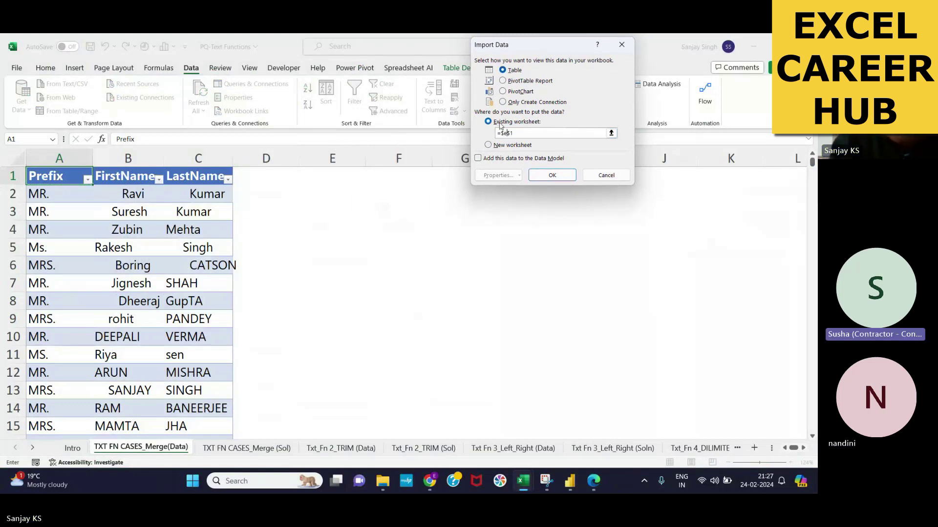
left_click(510, 134)
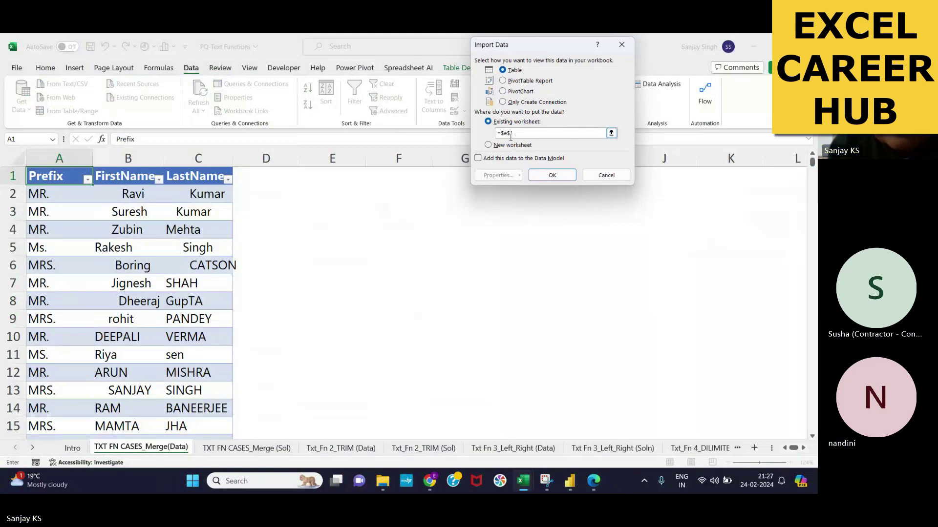
left_click(552, 175)
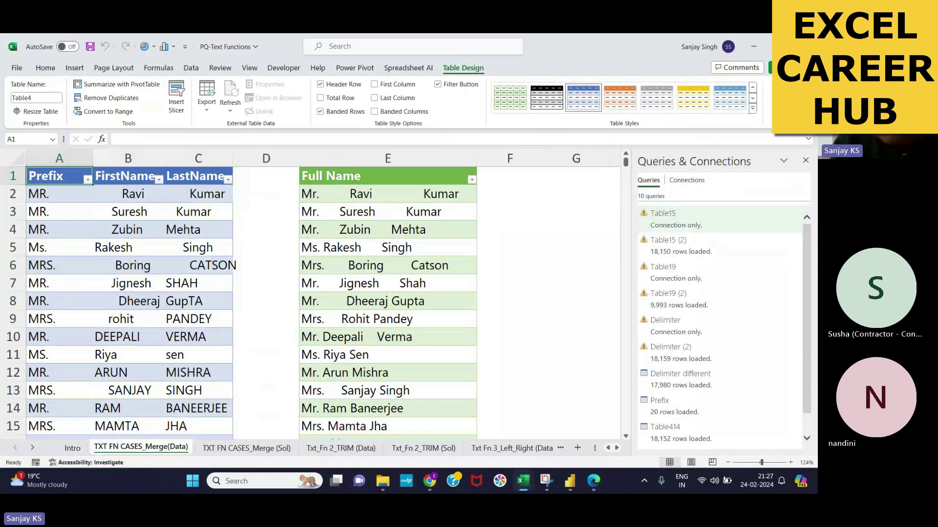
left_click(805, 160)
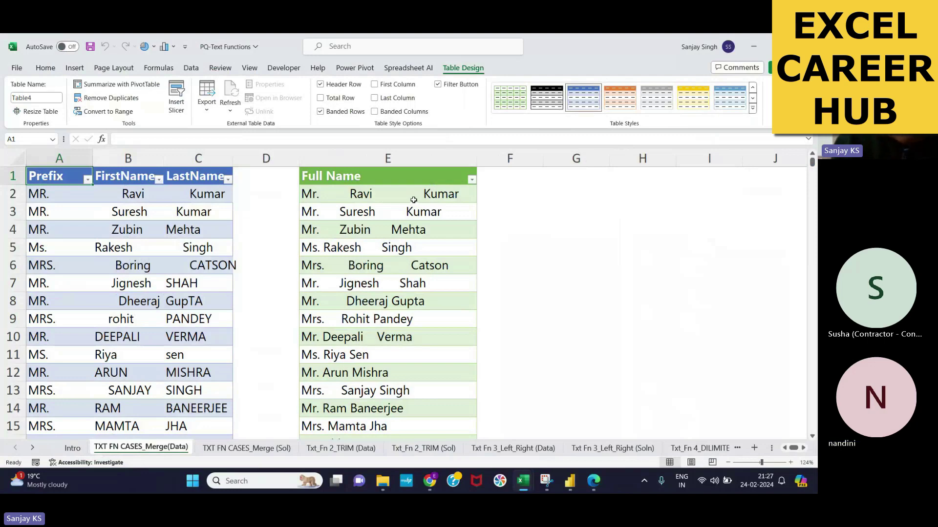
Show the workbook's queries for the Full Name table, and open and close the Table15 (2) query.
mouse_move(812, 164)
left_mouse_down()
mouse_move(816, 191)
mouse_move(812, 161)
left_mouse_up()
left_click(401, 176)
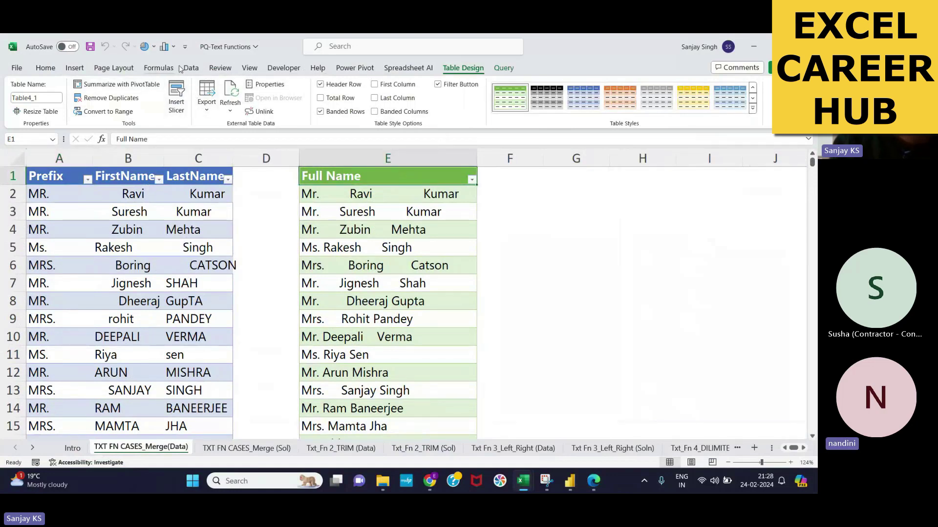
left_click(195, 69)
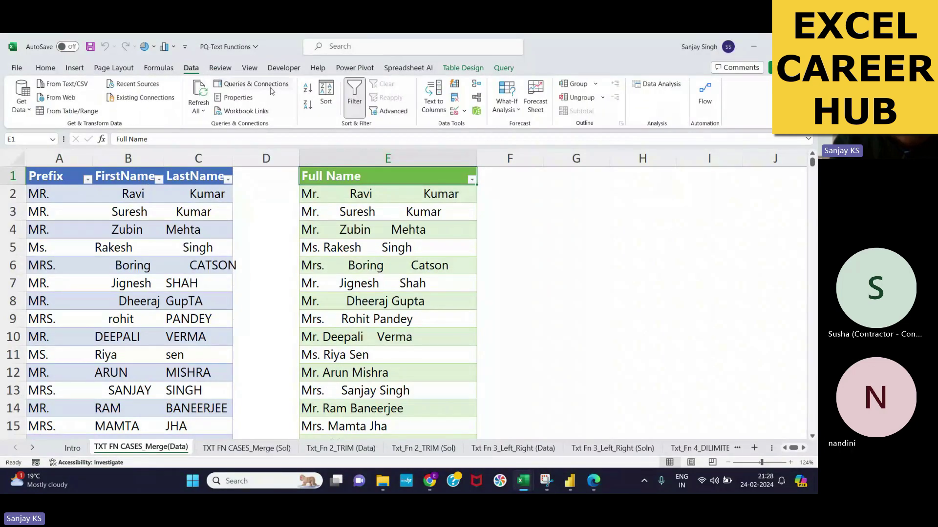
left_click(270, 85)
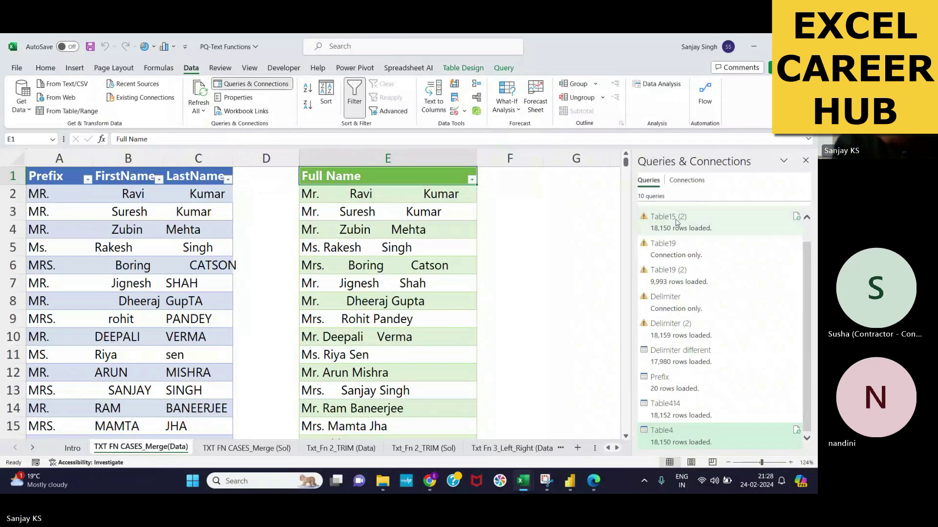
double_click(677, 223)
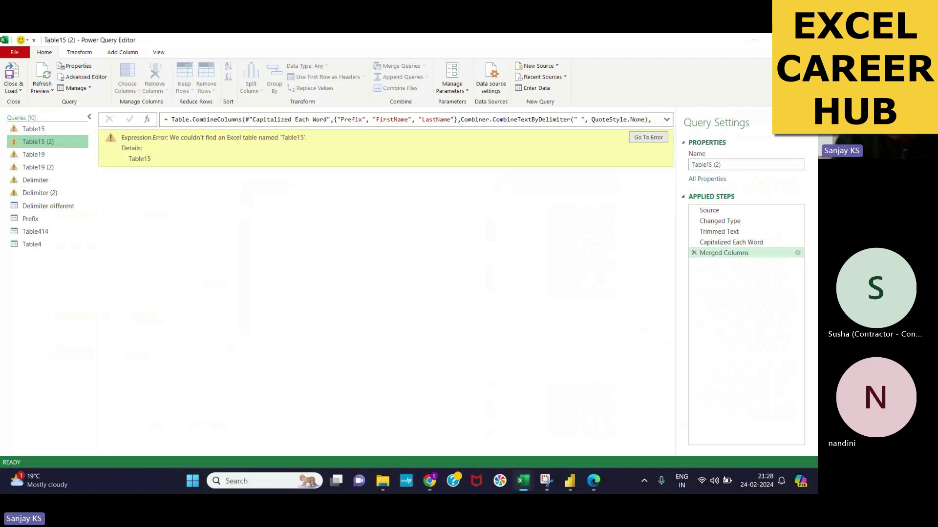
left_click(806, 40)
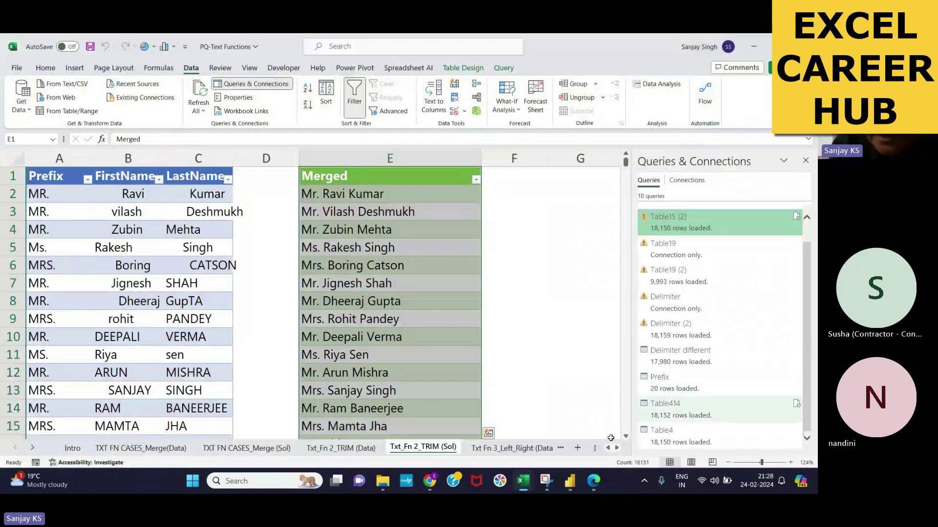
Open the Table4 query and insert a Trim step on Prefix, FirstName and LastName directly after Changed Type.
double_click(664, 436)
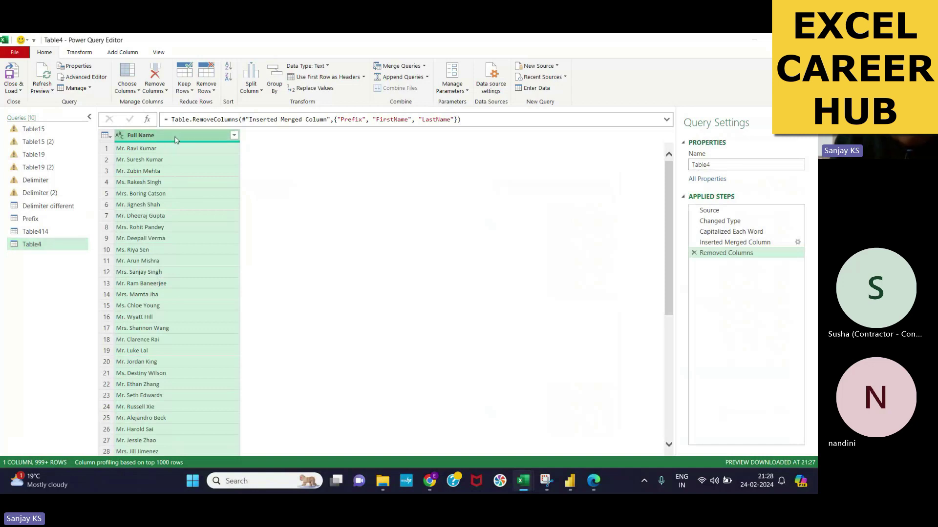
left_click(712, 233)
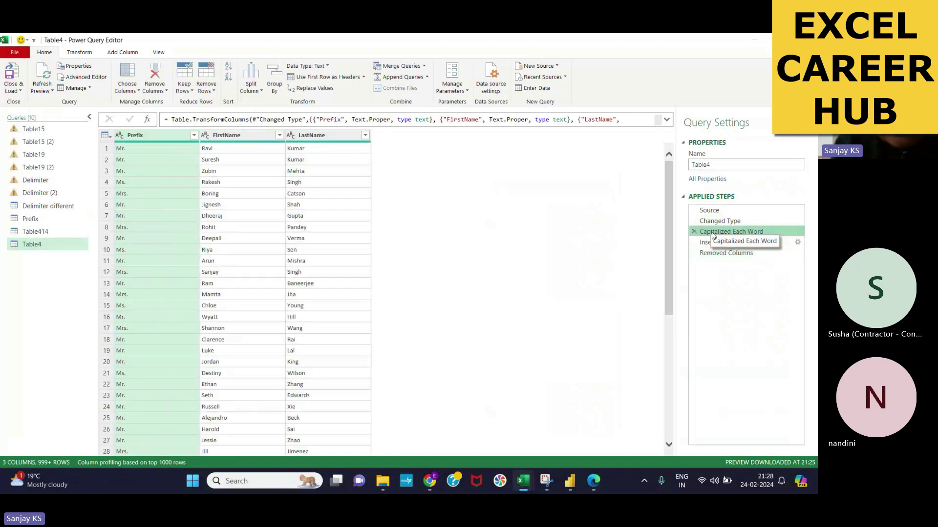
left_click(711, 223)
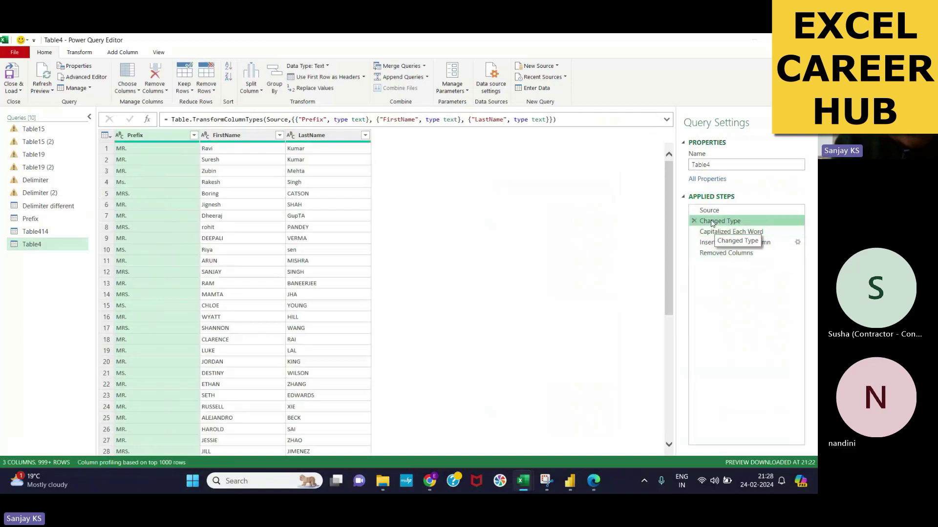
left_click(232, 140, "ctrl")
left_click(306, 138, "ctrl")
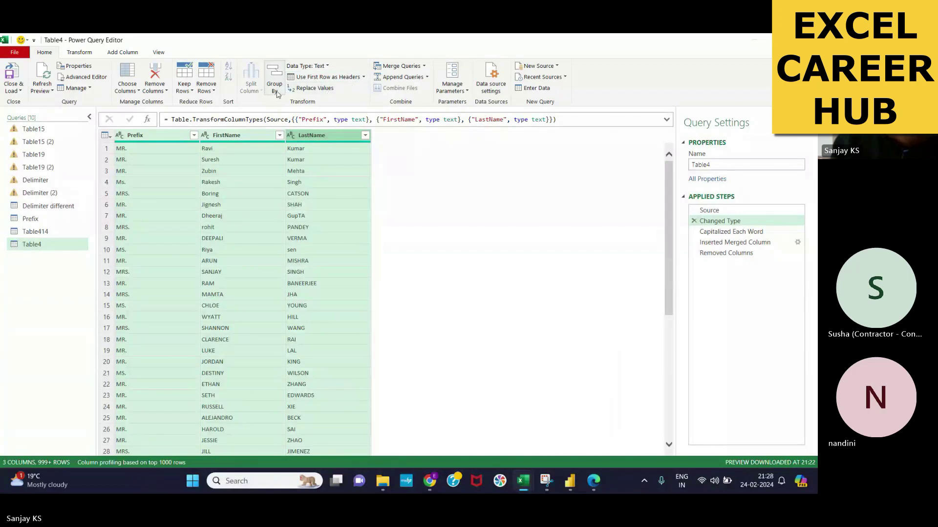
left_click(80, 54)
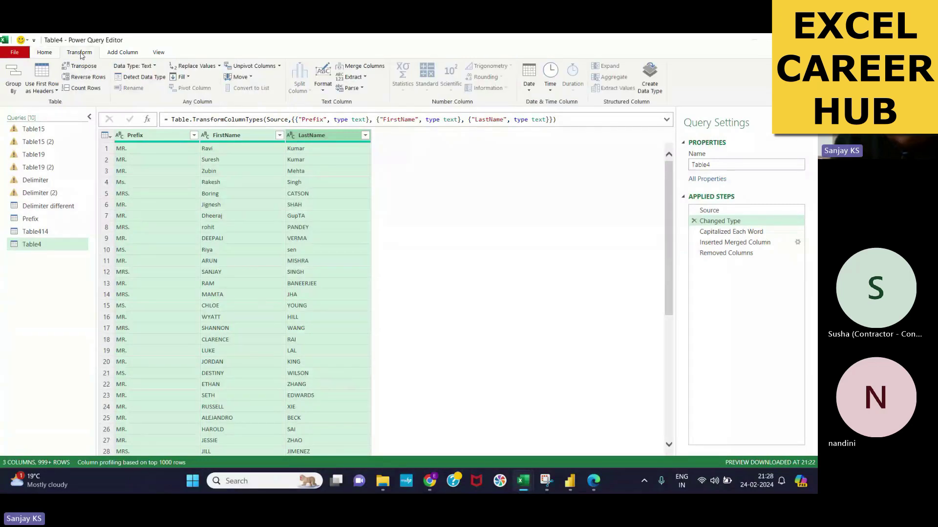
left_click(322, 88)
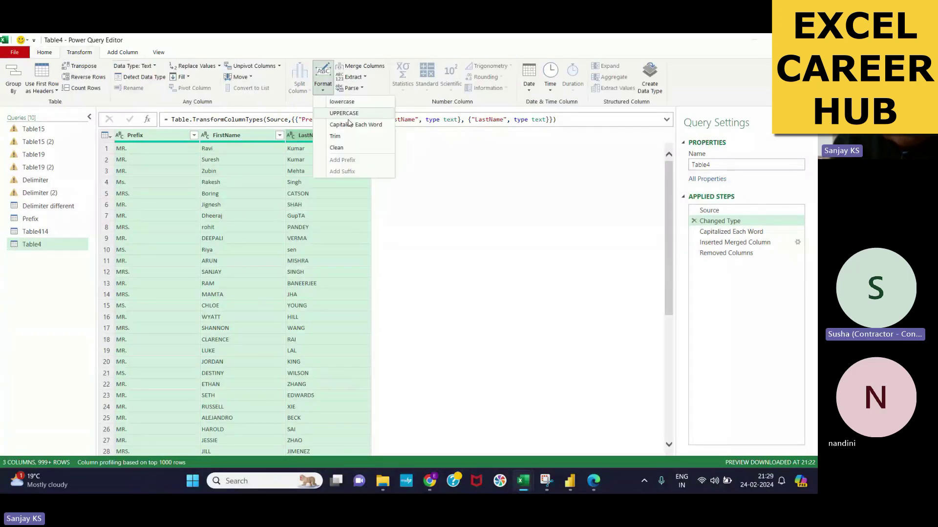
left_click(346, 137)
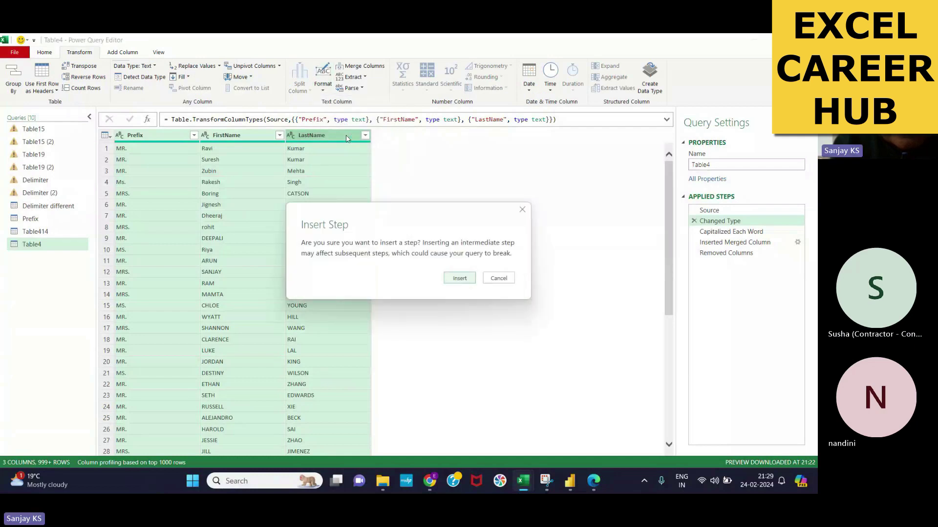
left_click(460, 278)
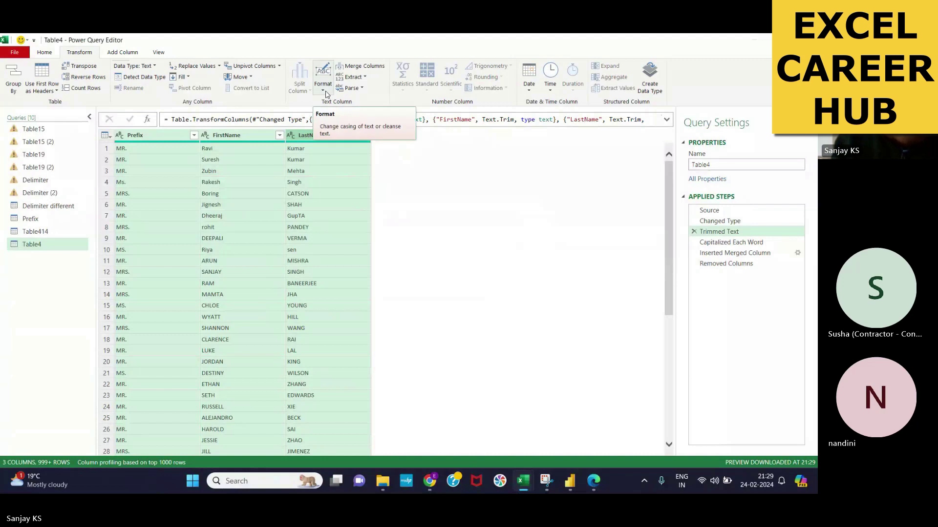
Review the Table4 query steps following the trim, and load the updated query back into the worksheet.
left_click(711, 243)
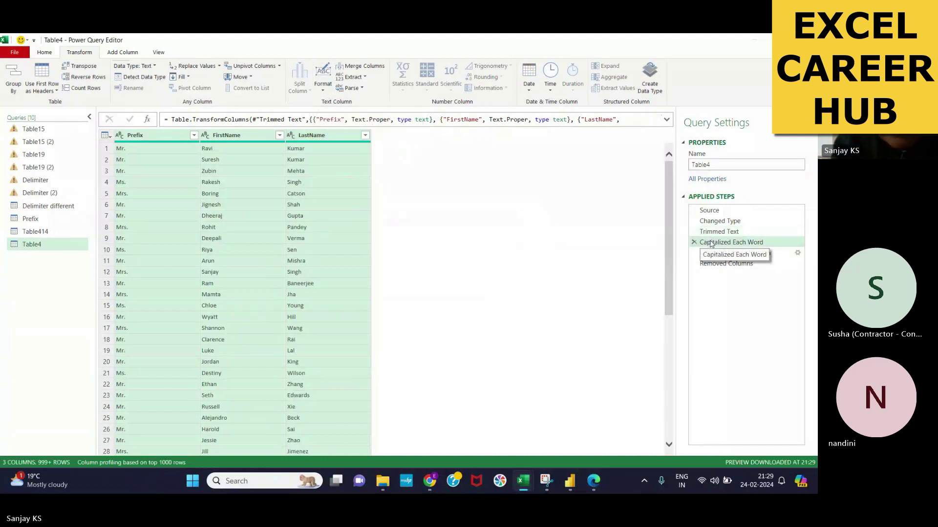
left_click(732, 254)
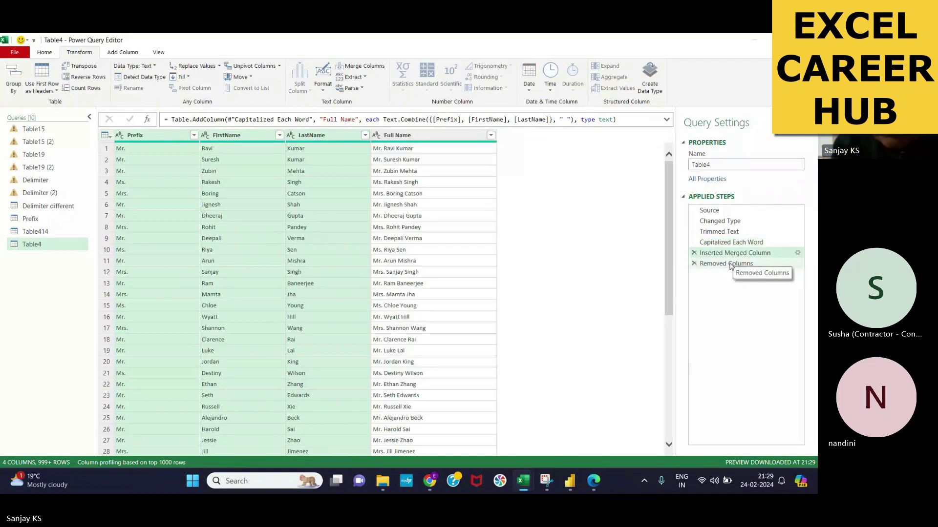
left_click(731, 264)
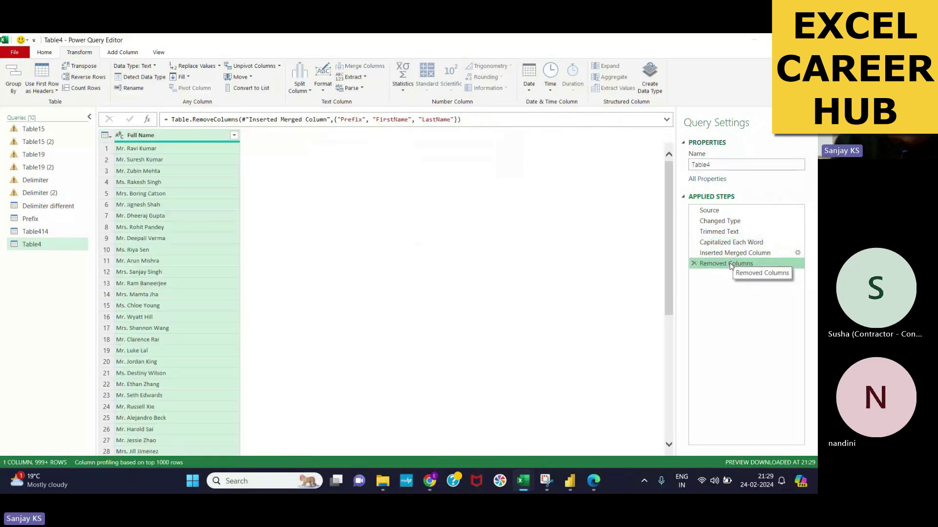
left_click(45, 52)
left_click(17, 86)
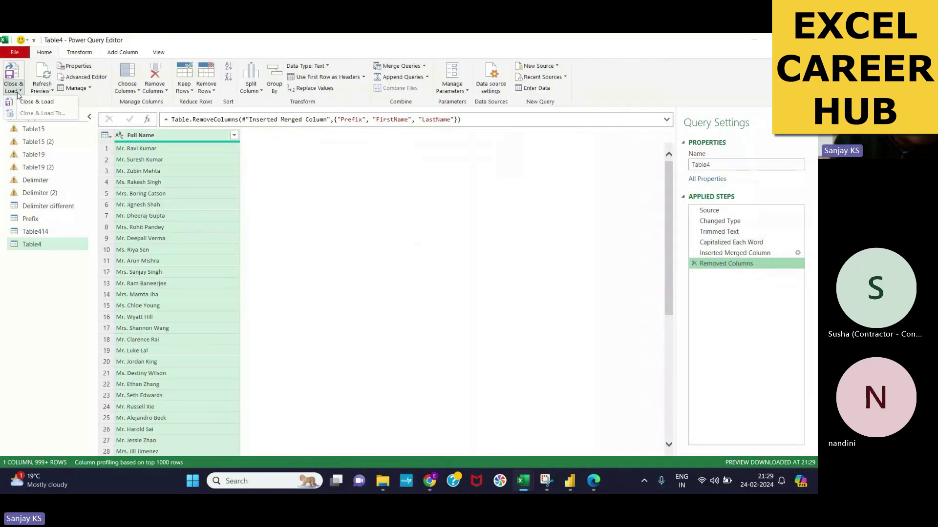
left_click(32, 106)
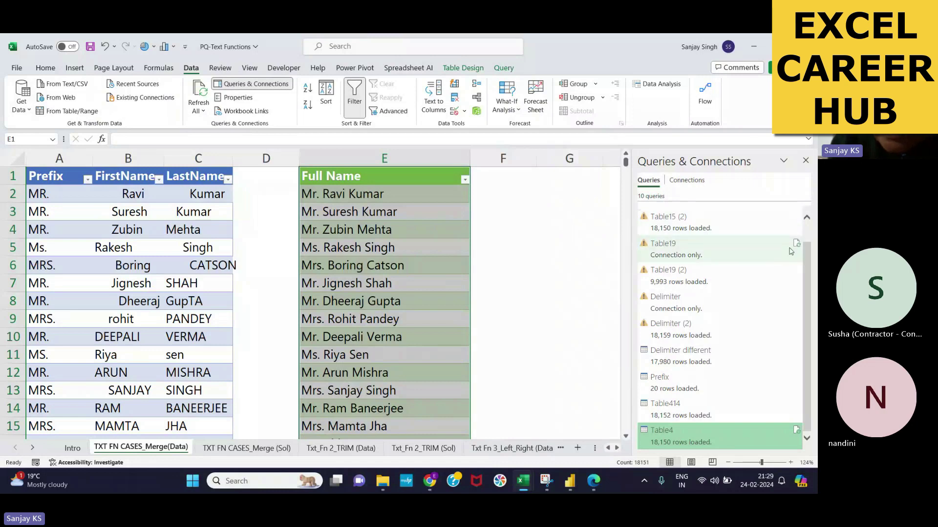
Copy the last eight rows of the source name table (A18144:C18151) and paste them directly below, starting at A18152.
mouse_move(640, 220)
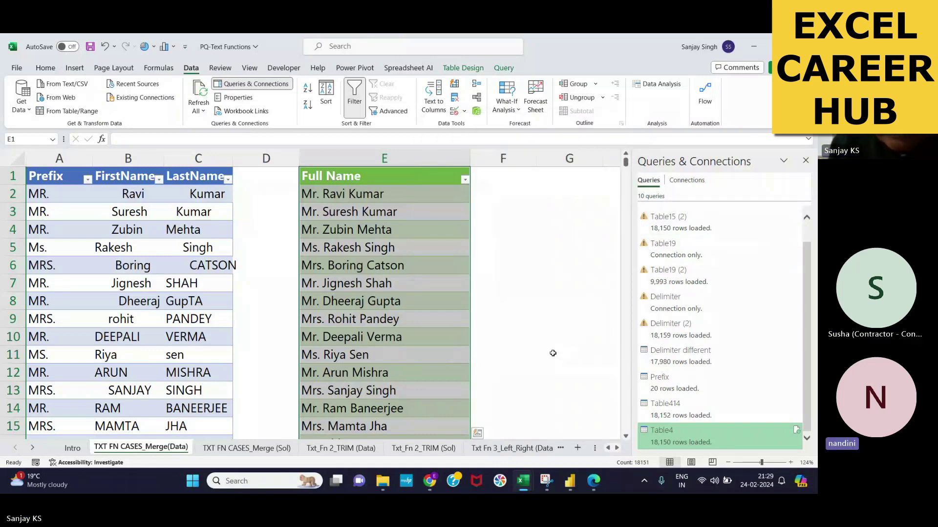
left_click_drag(626, 162, 630, 459)
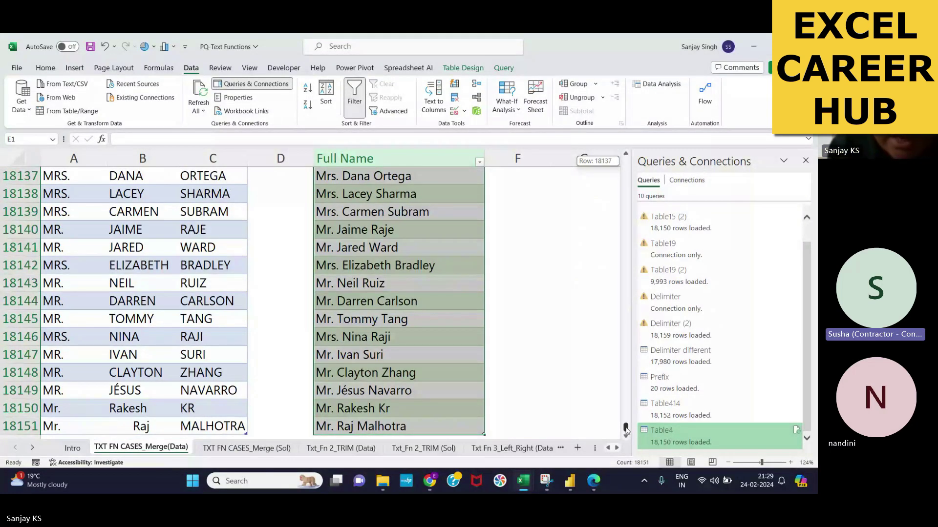
left_click_drag(626, 430, 629, 438)
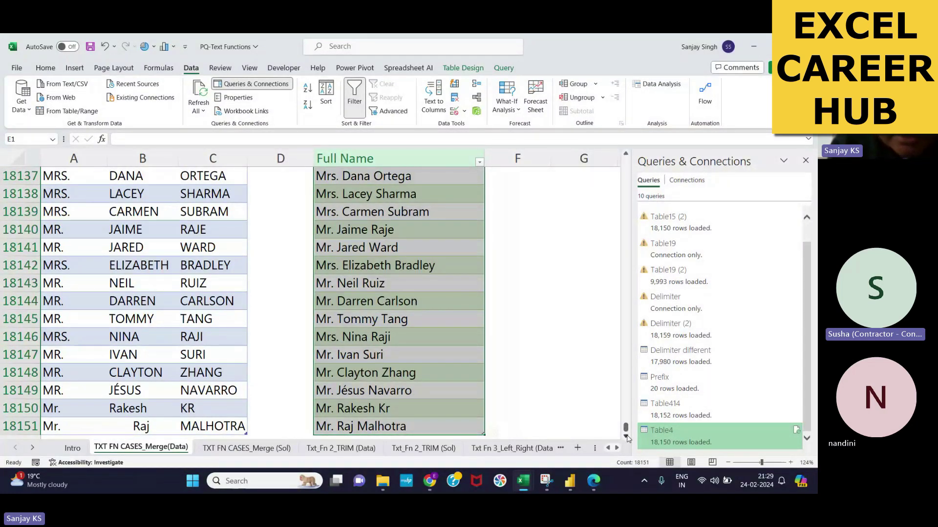
left_click(626, 438)
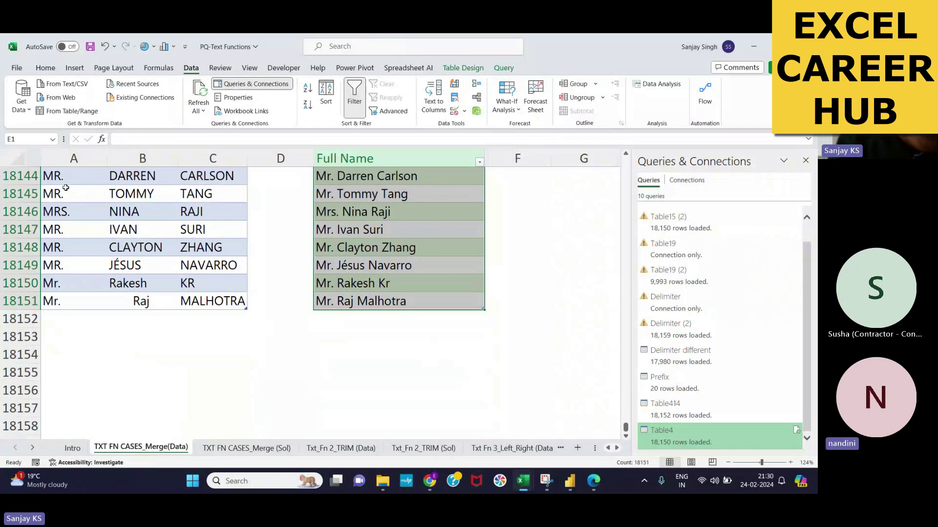
left_click_drag(63, 176, 233, 298)
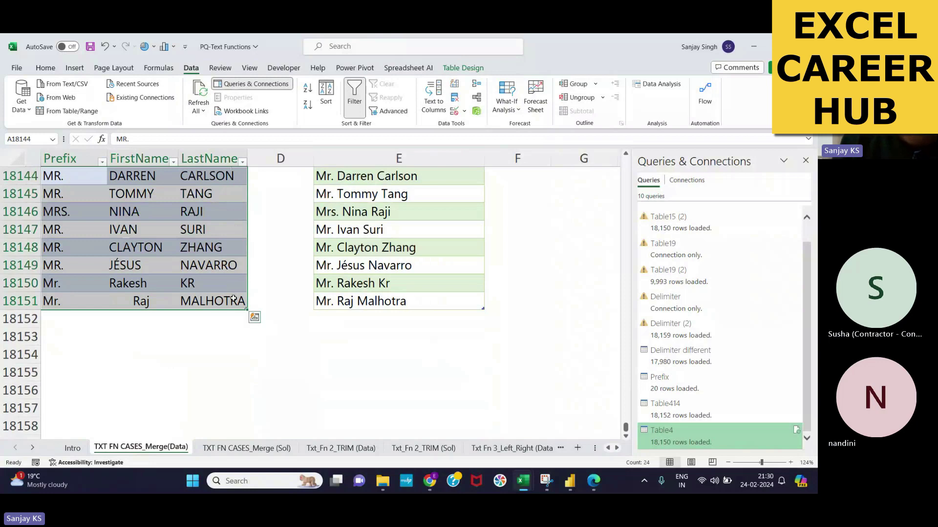
left_click(627, 155)
left_click(626, 156)
left_click(76, 215)
left_click_drag(77, 215, 240, 337)
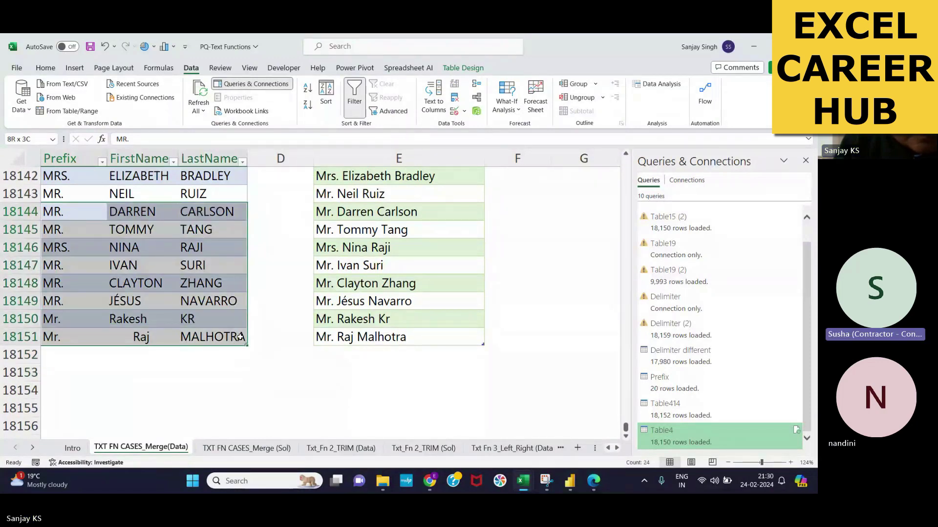
key("ctrl+c")
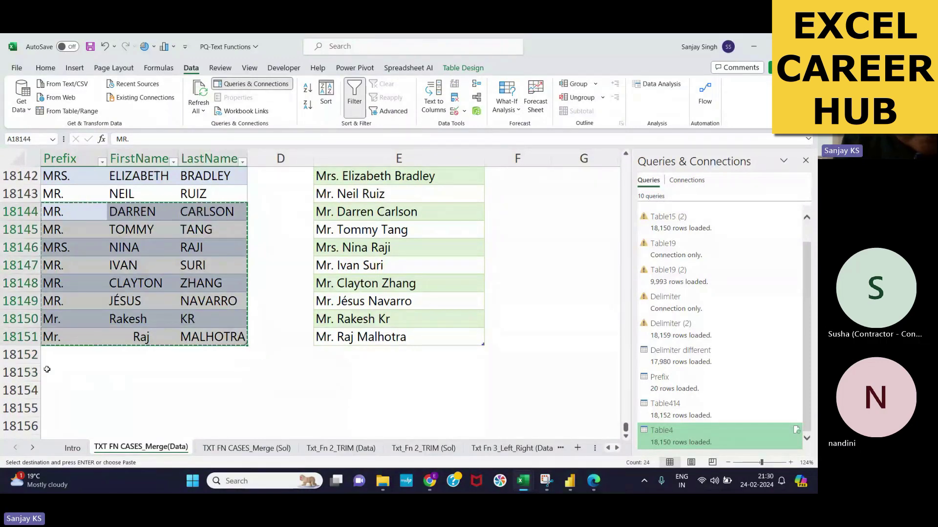
left_click(48, 352)
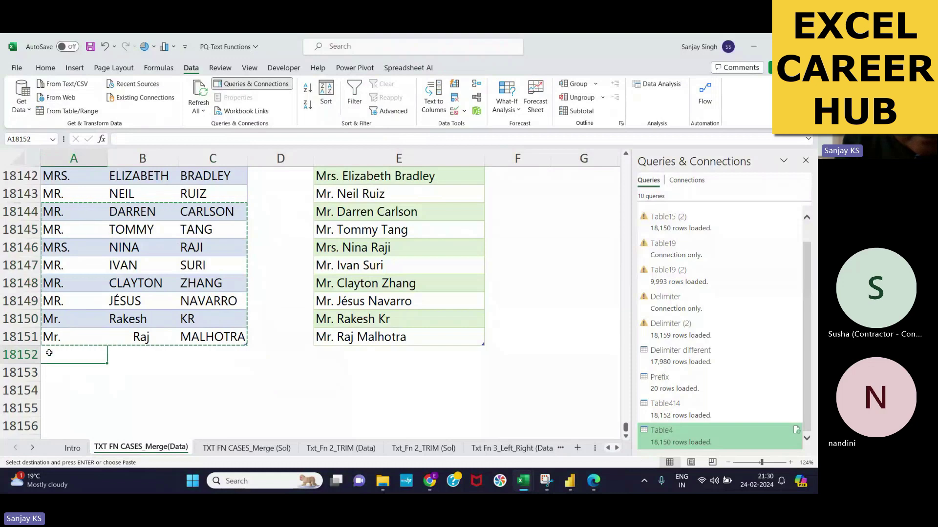
key("ctrl+v")
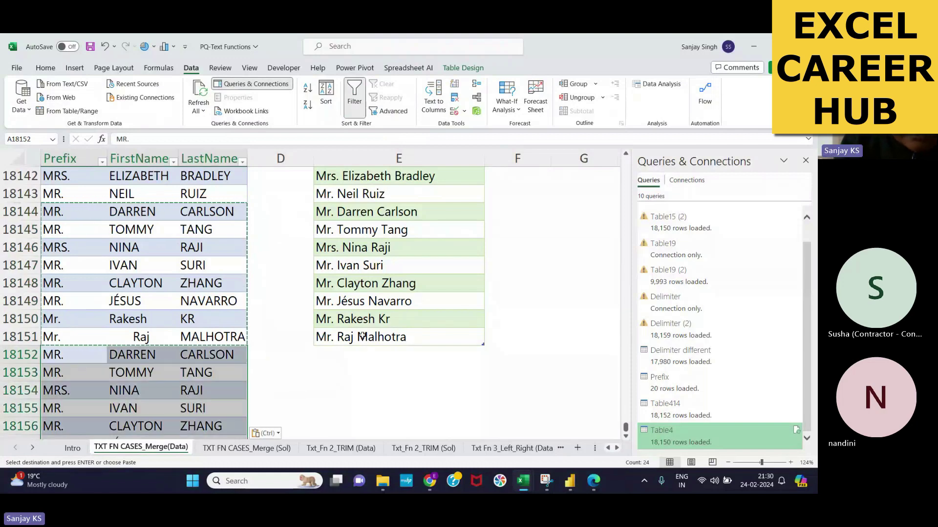
Refresh the Full Name table and check its last rows against the extended source data.
left_click(356, 321)
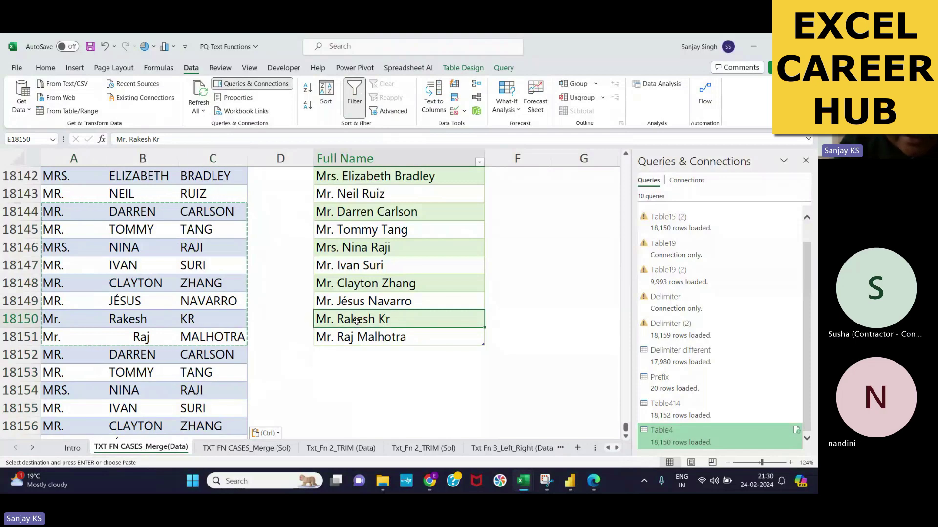
right_click(356, 321)
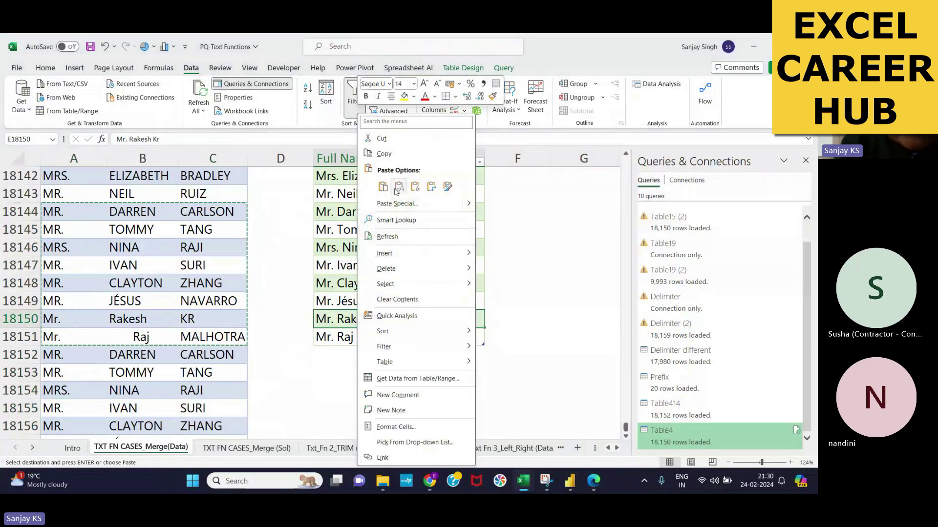
left_click(387, 237)
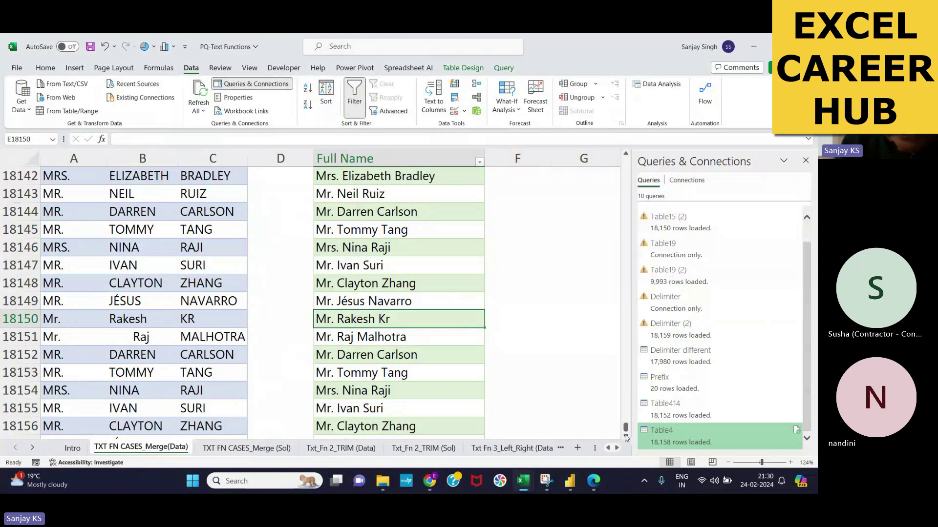
scroll(626, 438, "down", 2)
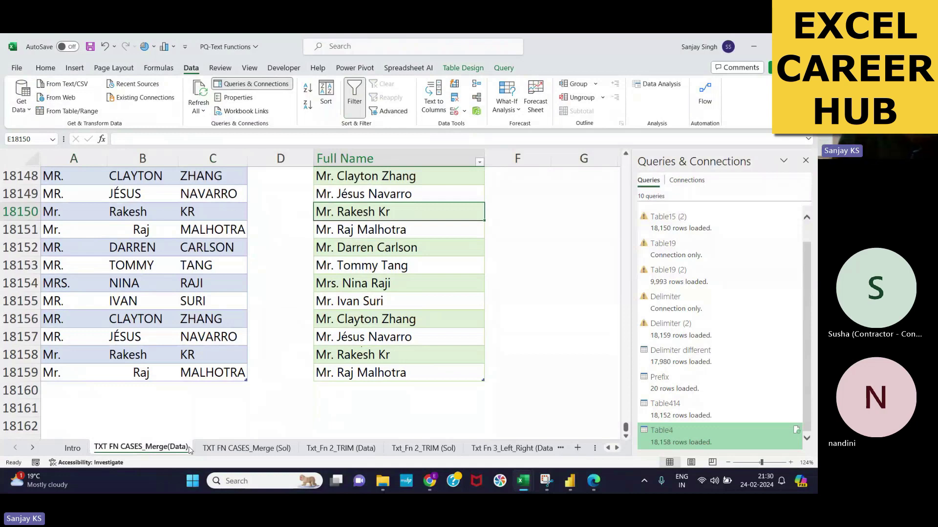
On the Txt Fn 3_Left_Right (Data) sheet, load the Product ID range A1:A9994 into Power Query as a table with headers.
left_click(236, 450)
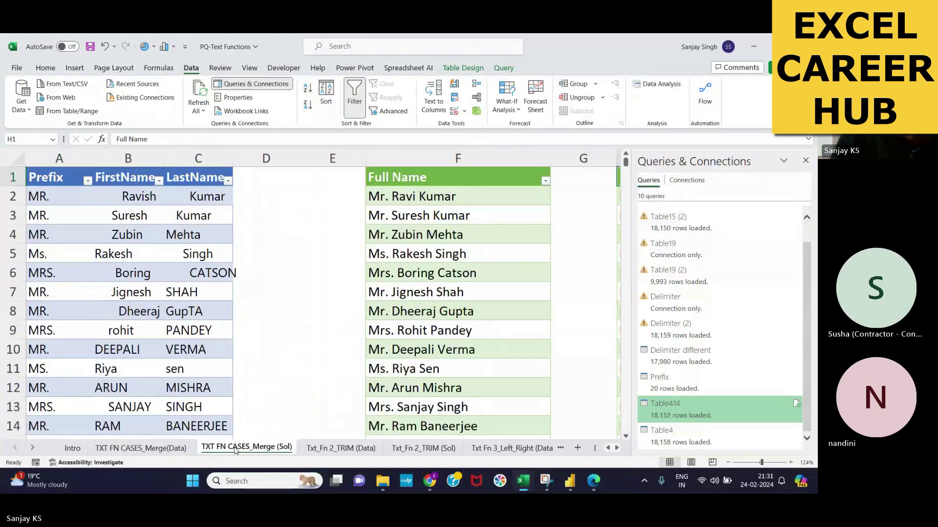
left_click(330, 449)
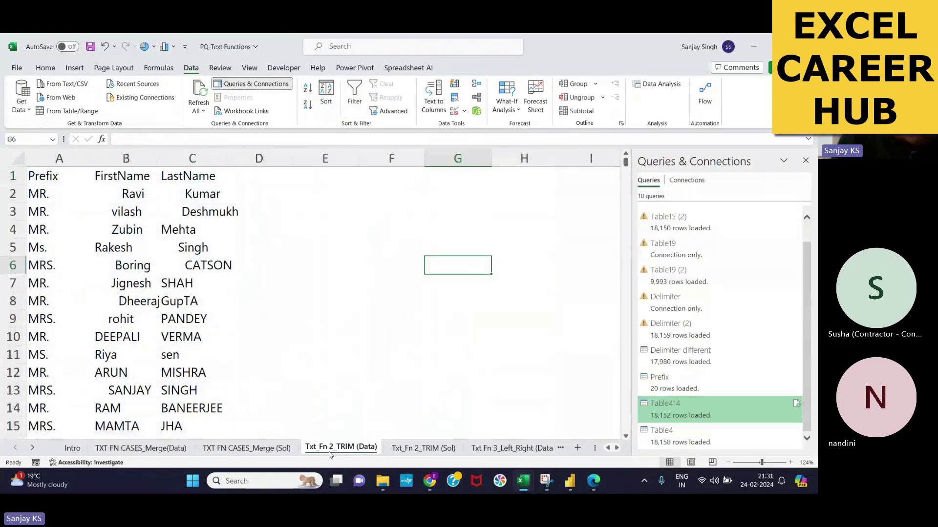
left_click(423, 449)
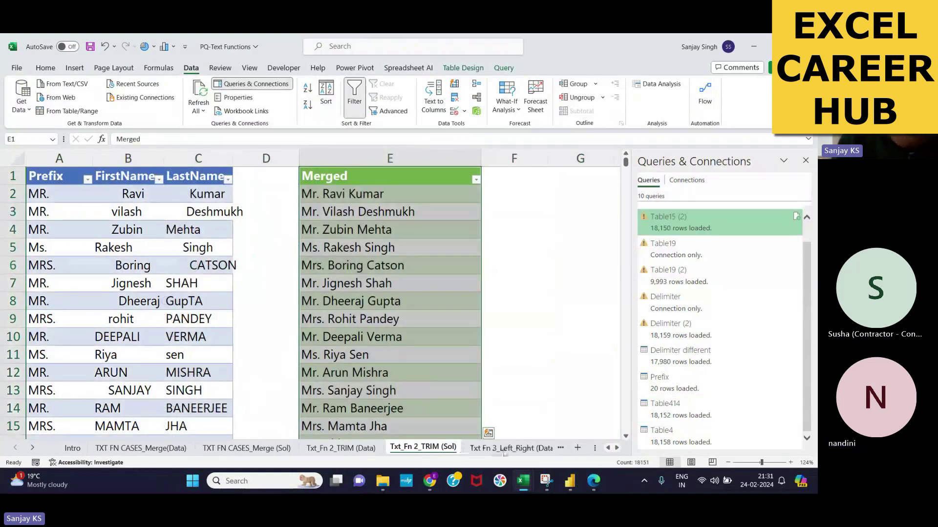
left_click(506, 449)
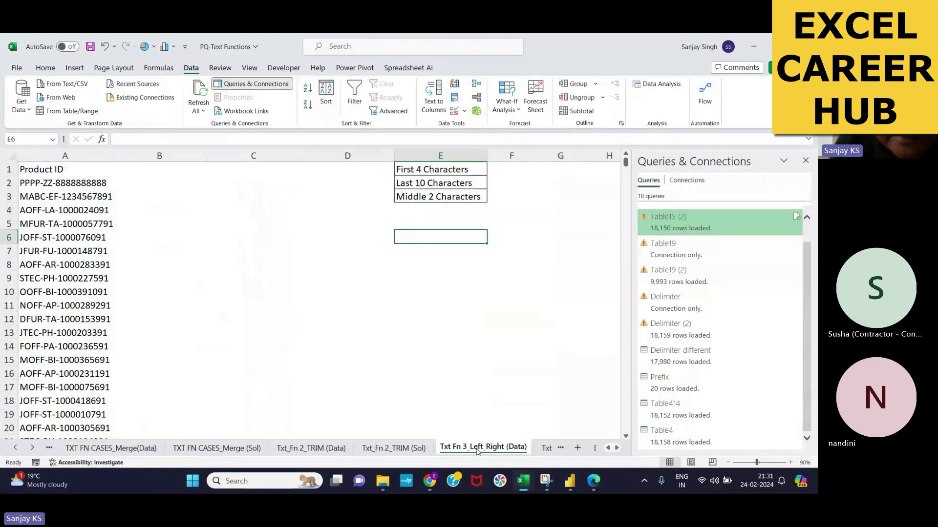
left_click(53, 156)
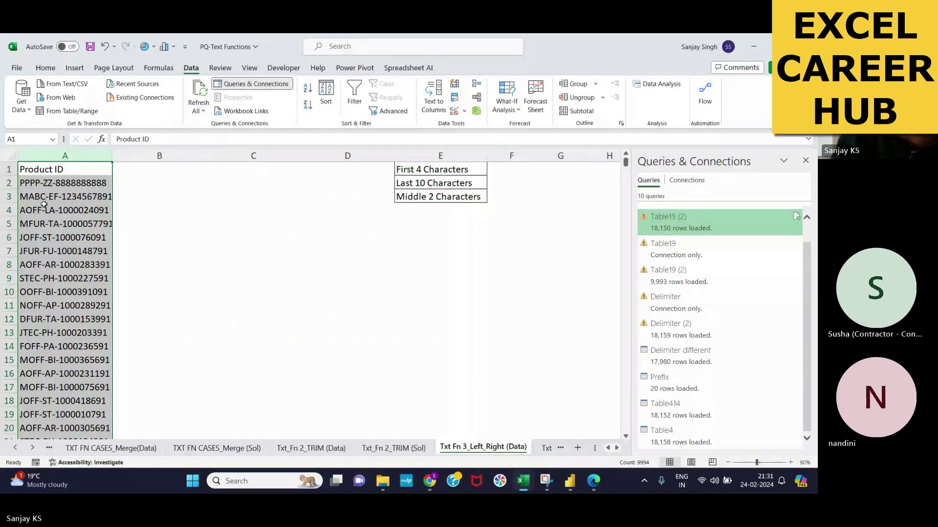
left_click(61, 169)
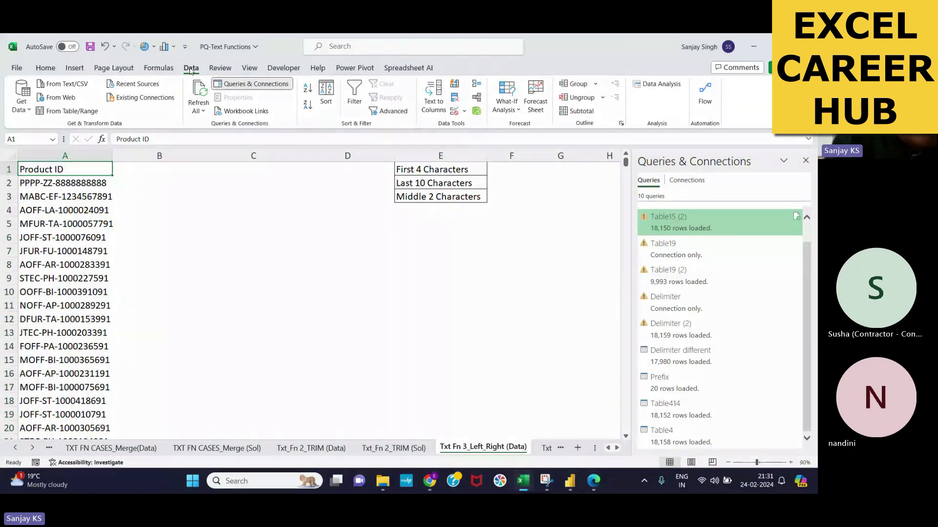
left_click(81, 112)
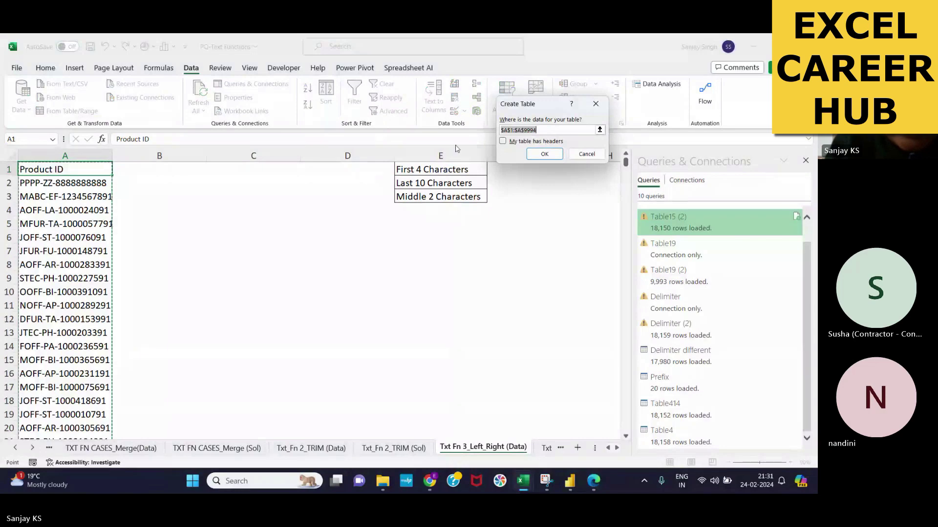
left_click(502, 141)
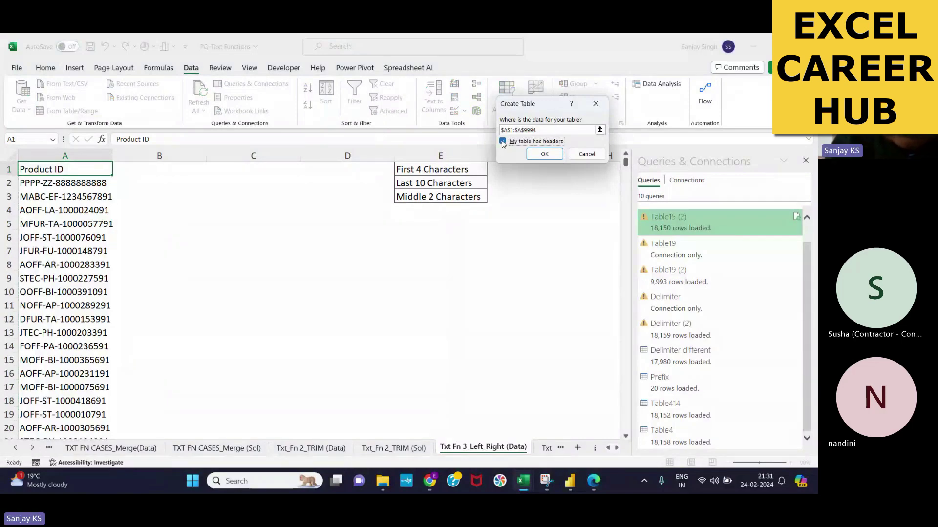
left_click(561, 157)
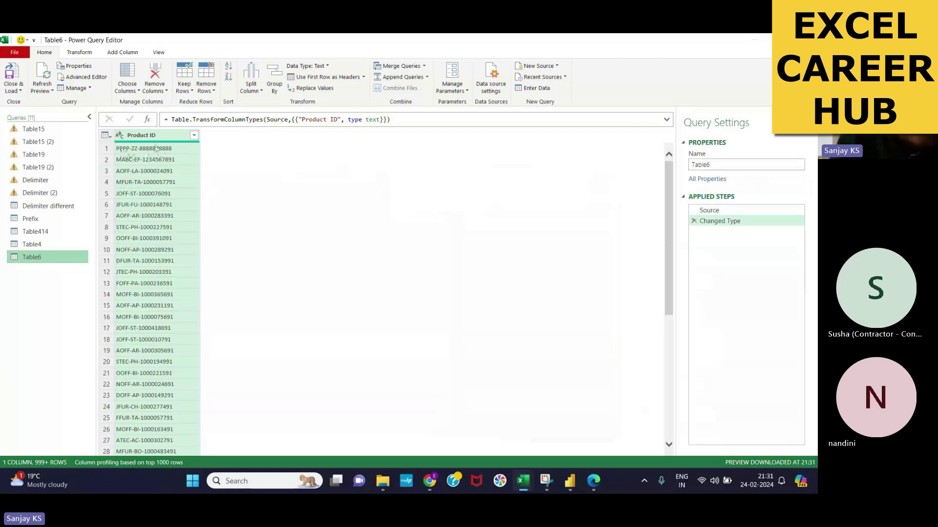
Add a column extracting the text before the "-" delimiter from Product ID.
left_click(125, 53)
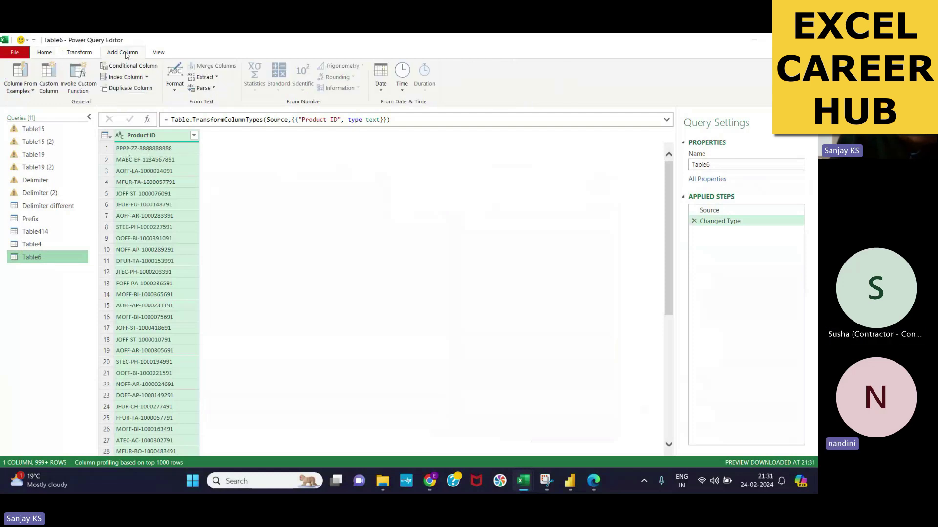
left_click(217, 79)
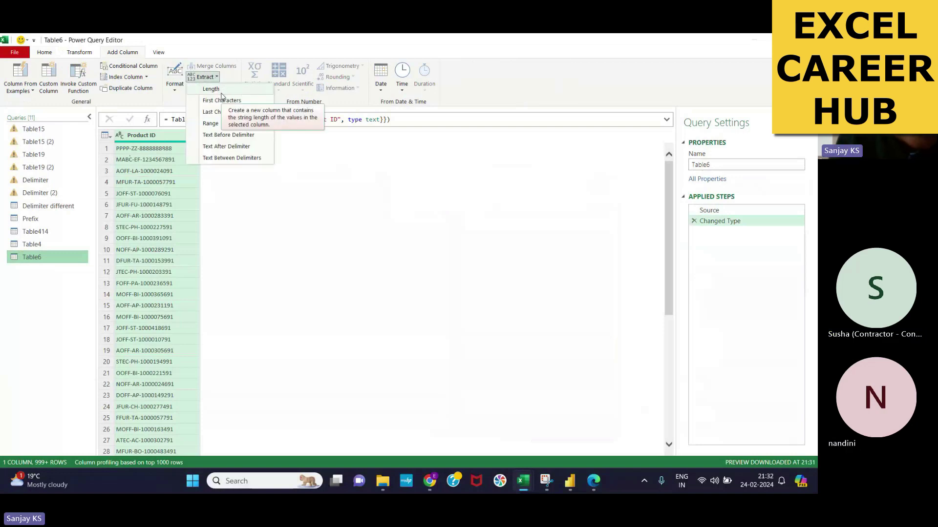
left_click(232, 140)
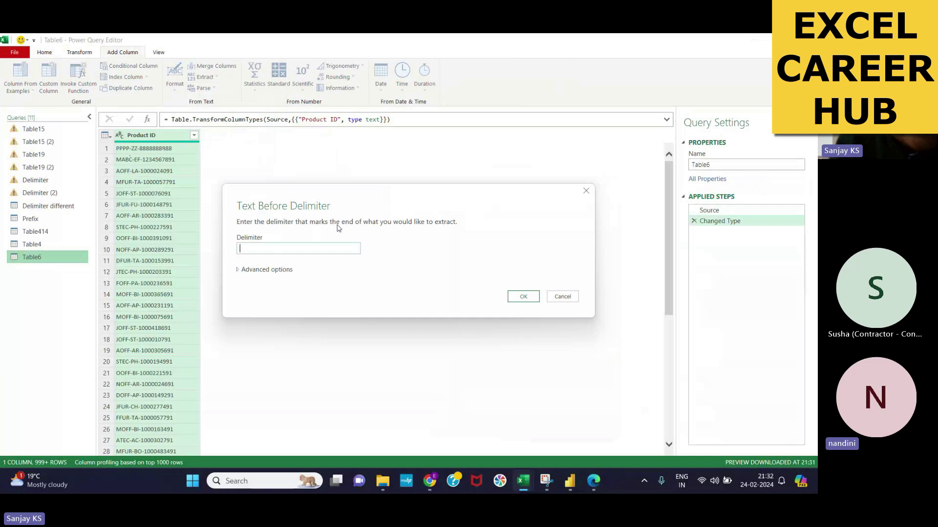
type("-")
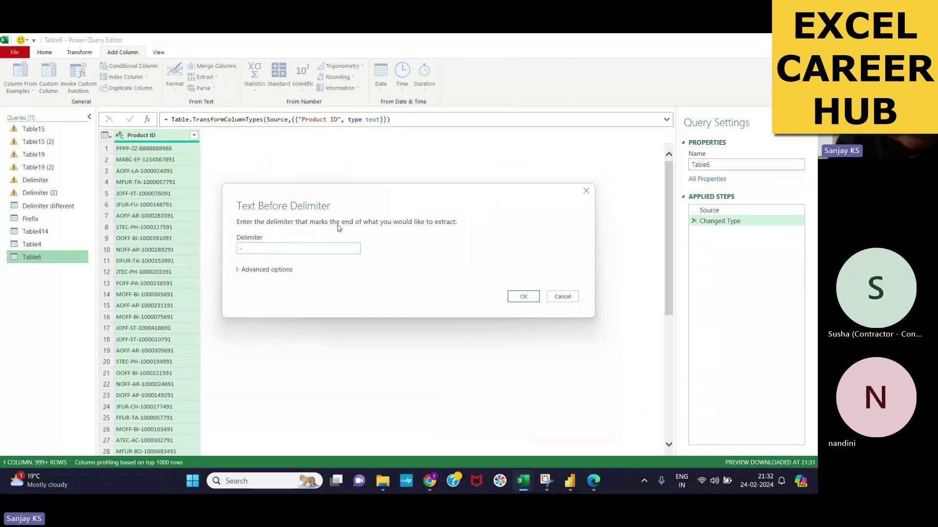
left_click(523, 297)
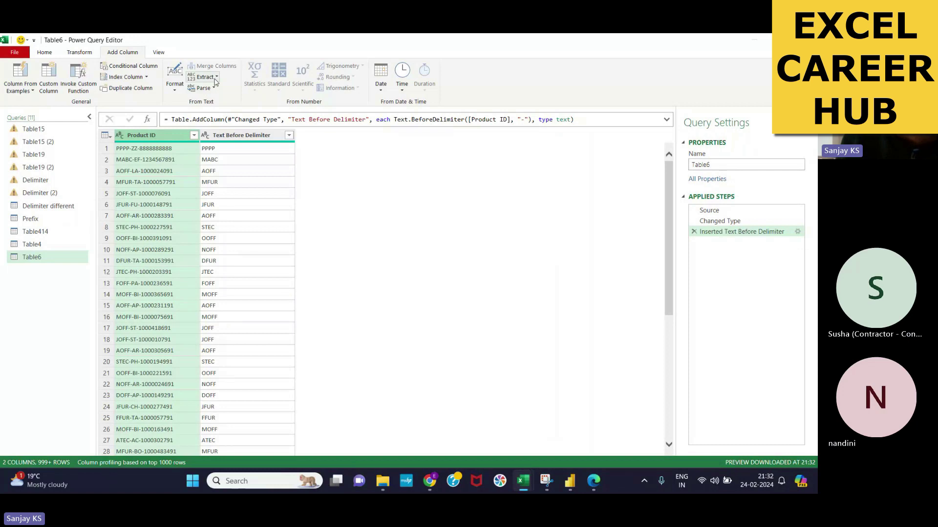
Add a column extracting the text after the "-" delimiter from Product ID.
left_click(215, 81)
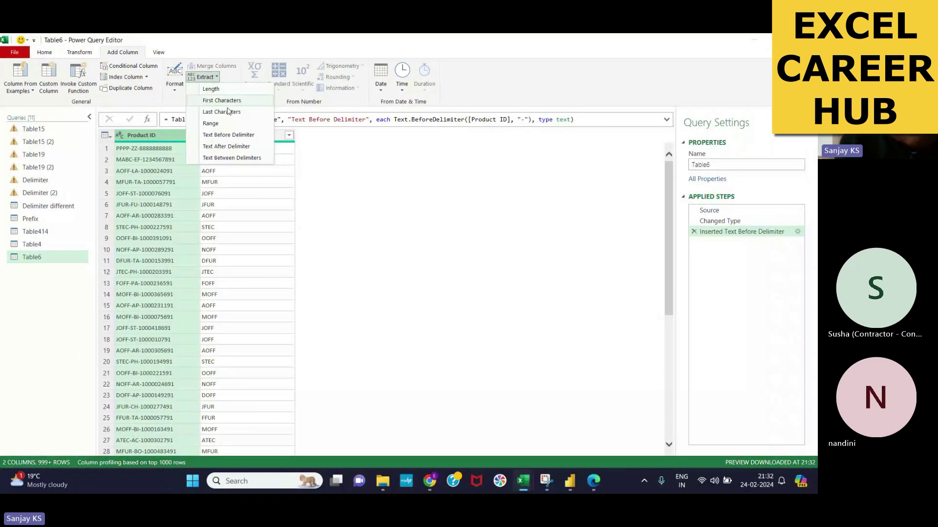
left_click(233, 146)
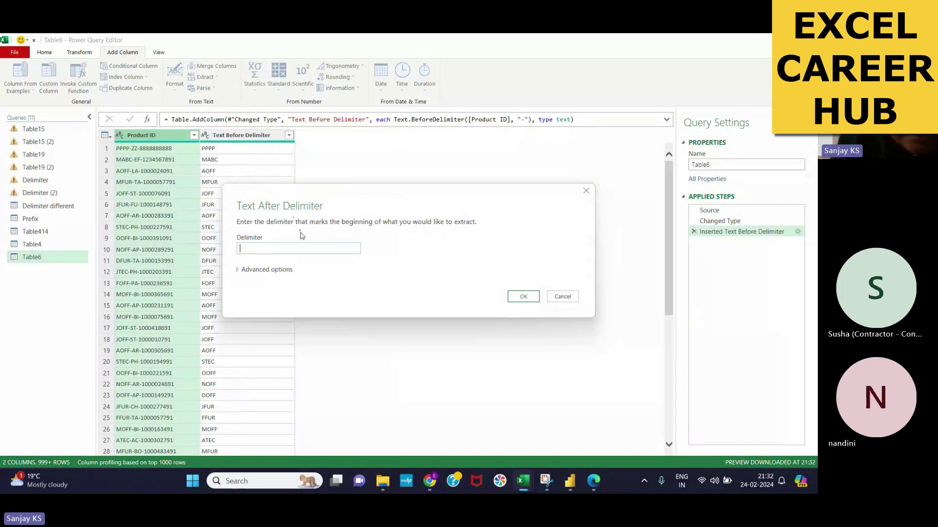
type("-")
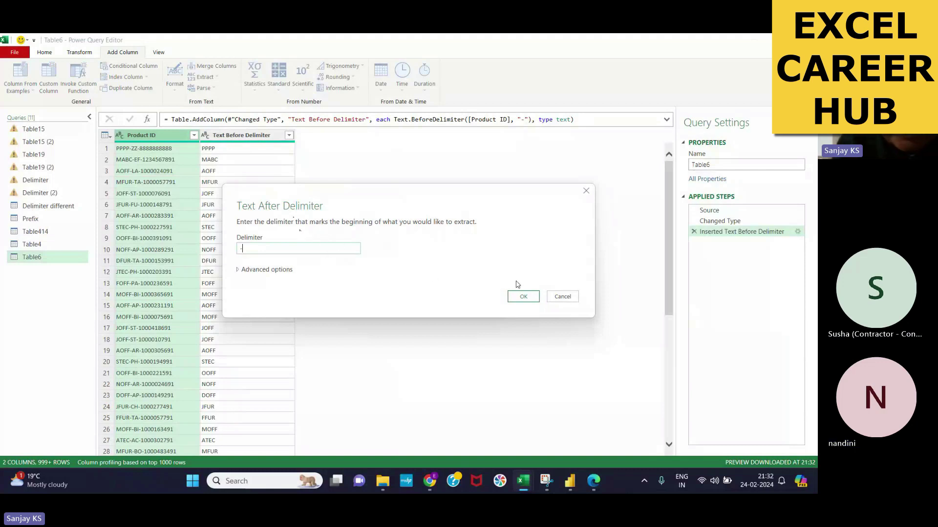
left_click(523, 297)
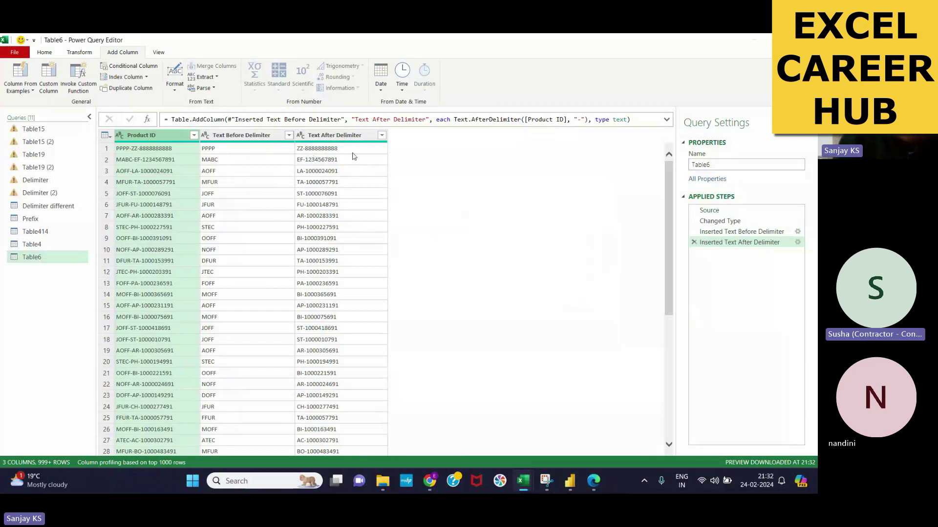
Add a column extracting the text before the "-" delimiter from the Text After Delimiter column.
left_click(345, 136)
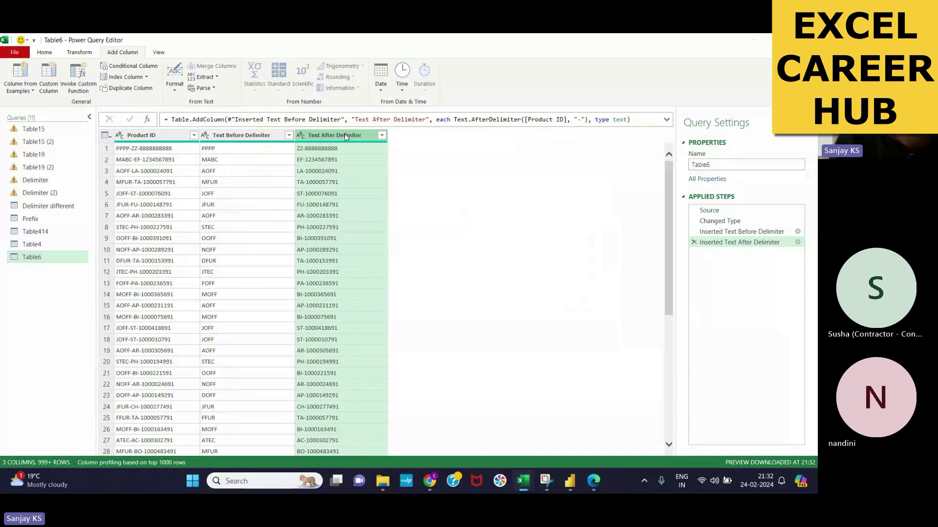
left_click(216, 78)
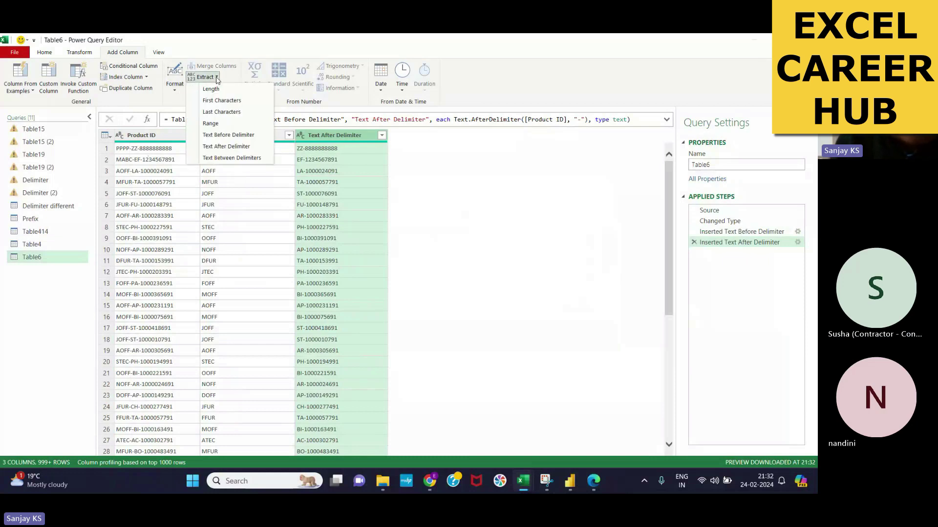
left_click(229, 135)
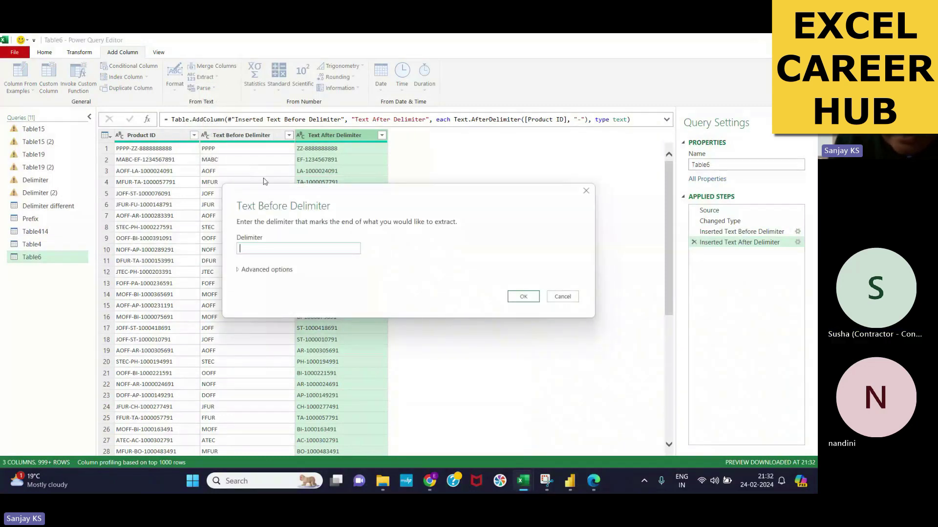
type("-")
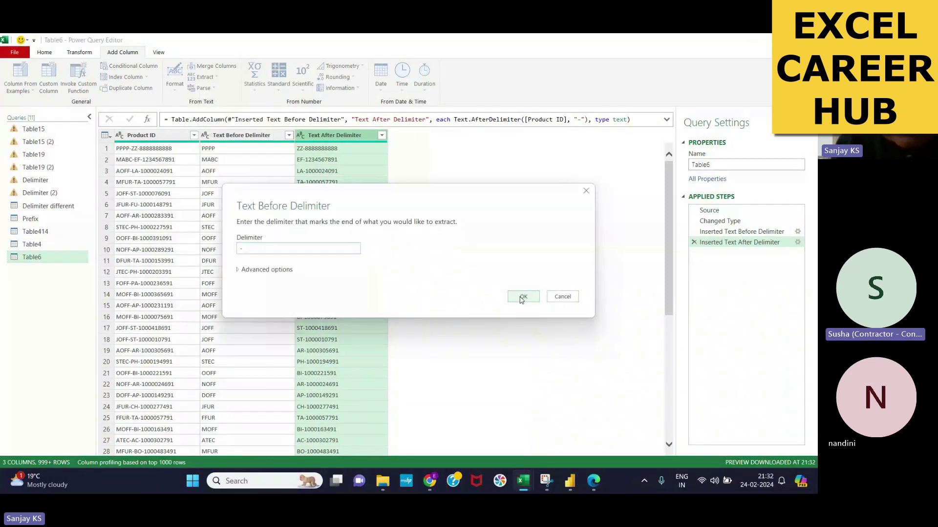
left_click(523, 297)
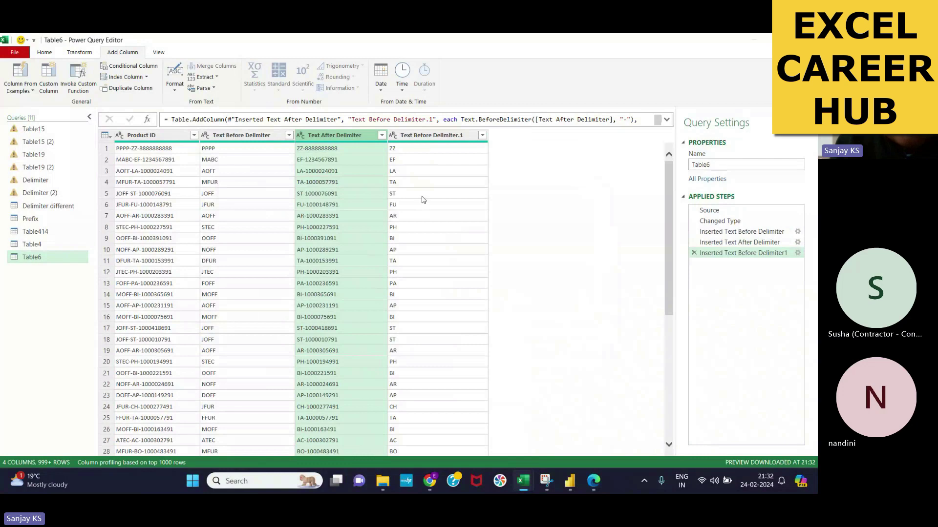
Add a column extracting the text after the "-" delimiter from the Text After Delimiter column.
left_click(218, 80)
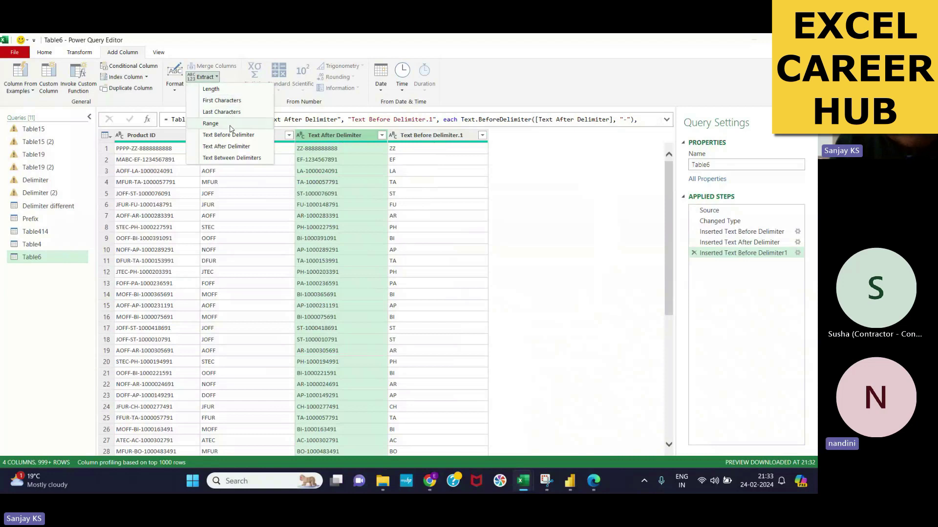
left_click(233, 147)
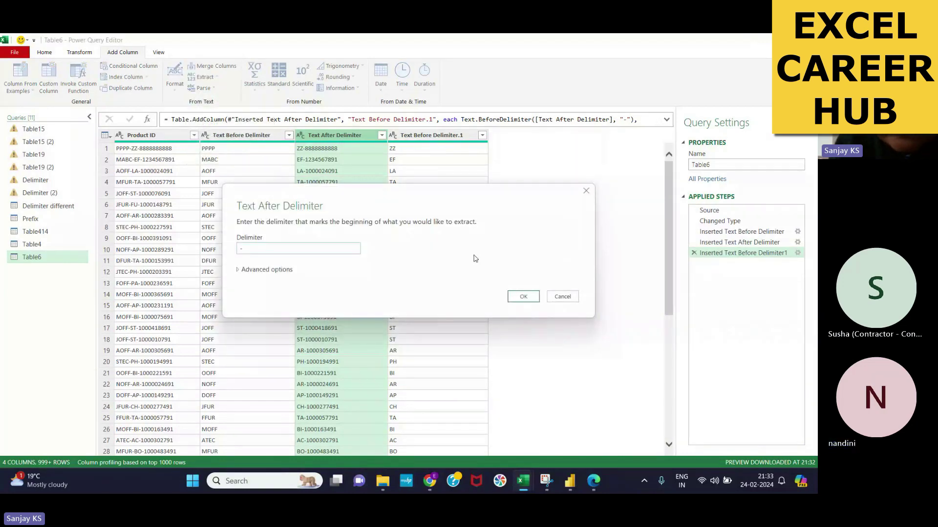
left_click(523, 296)
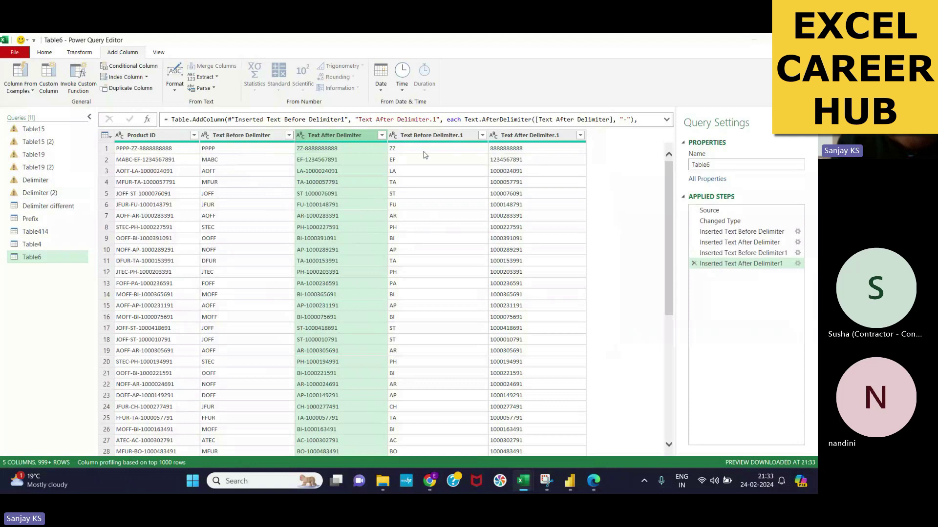
Remove the Text After Delimiter and Product ID columns from the query.
key("Right")
left_click(342, 141)
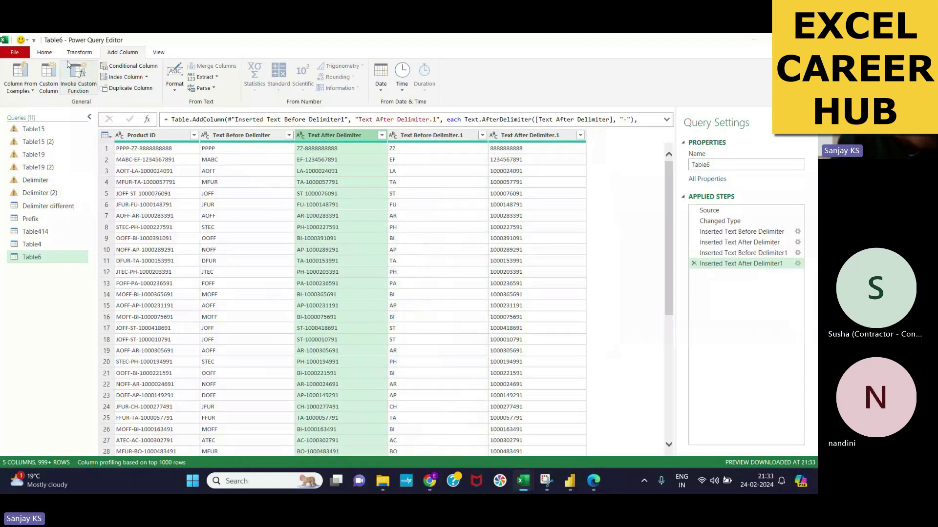
left_click(44, 52)
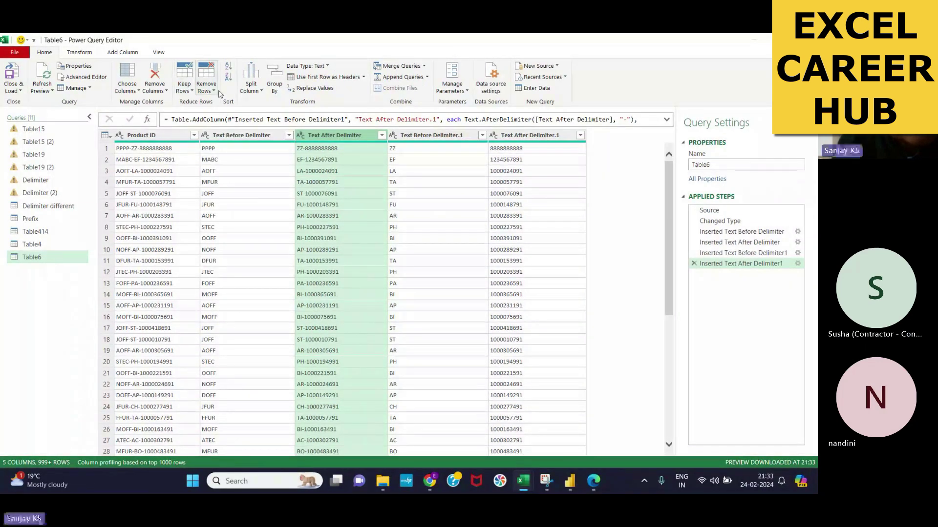
left_click(154, 78)
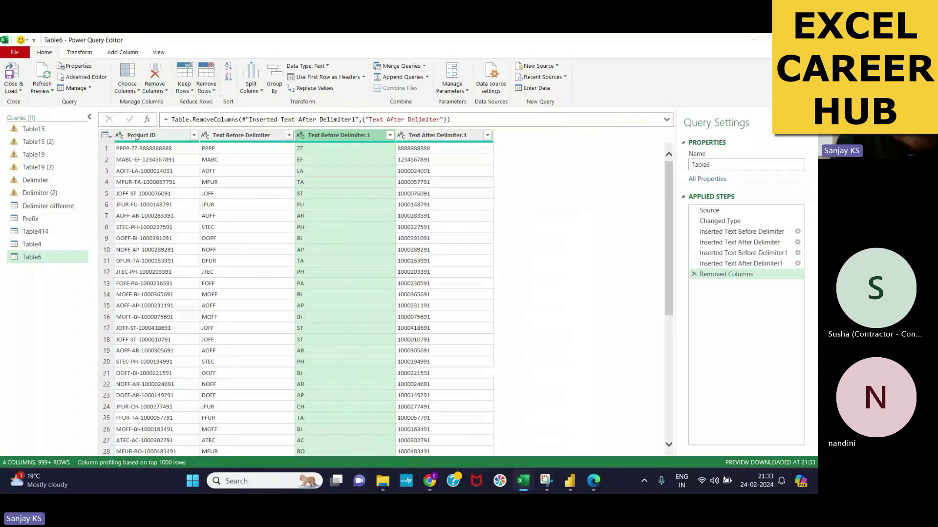
left_click(137, 136)
left_click(166, 91)
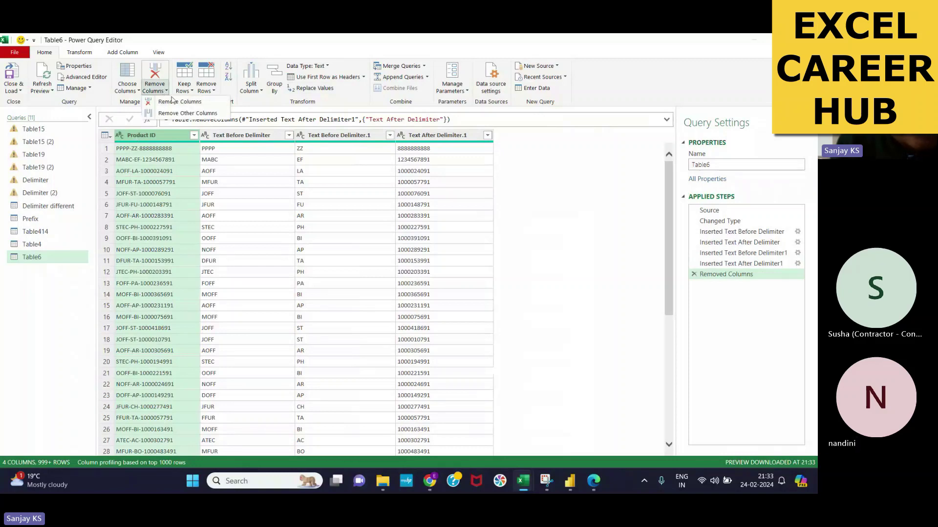
left_click(180, 103)
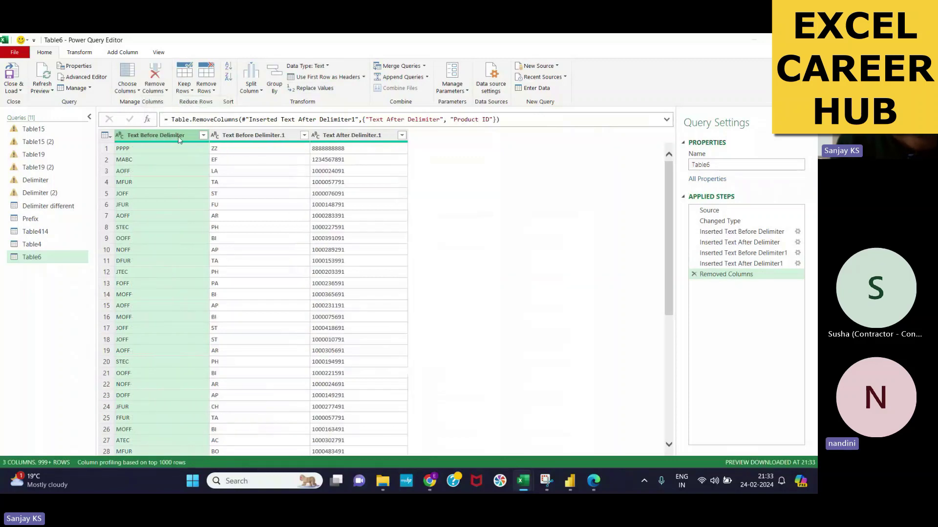
Rename the three remaining columns First, Middle and Last, in order.
double_click(169, 137)
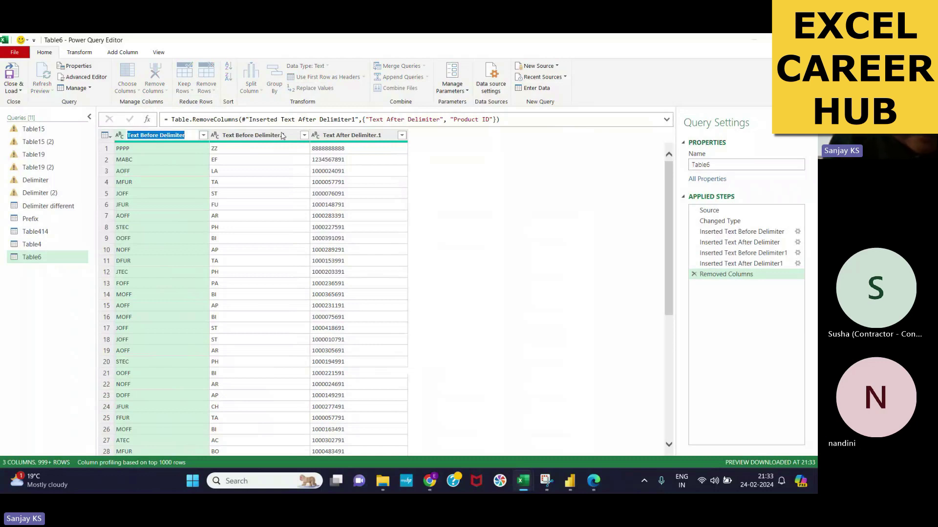
type("First")
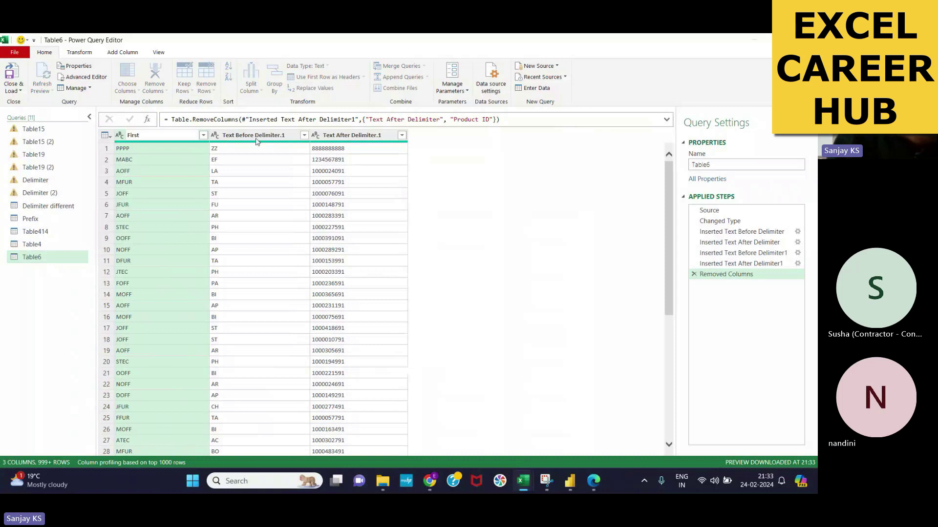
key("Return")
double_click(256, 135)
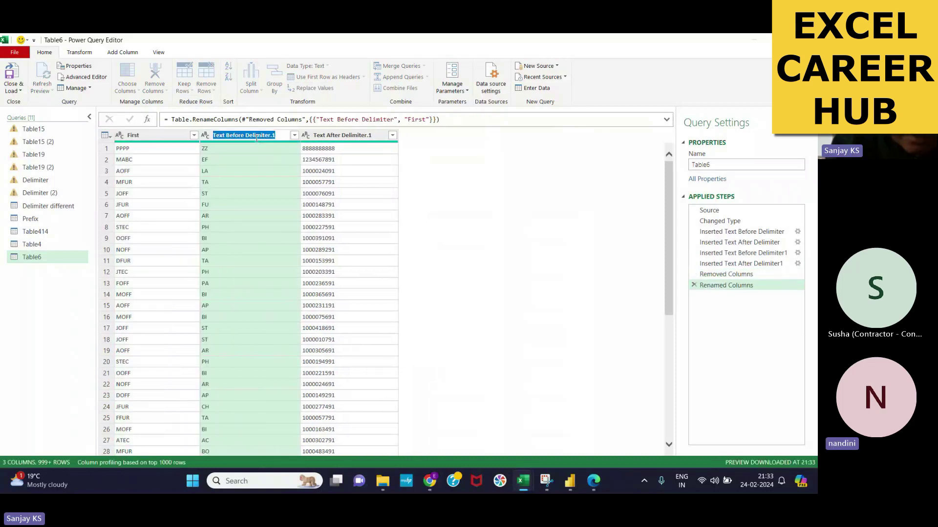
type("Middl")
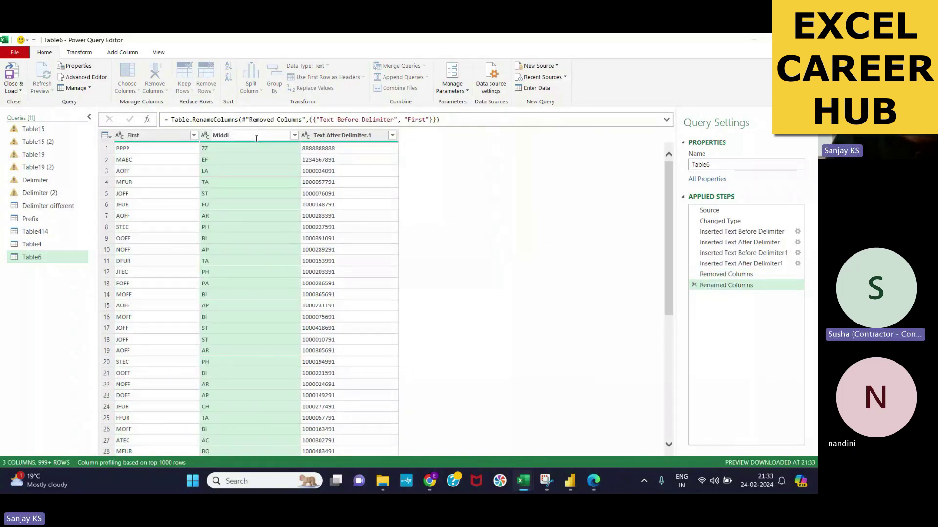
type("e")
key("Return")
double_click(331, 136)
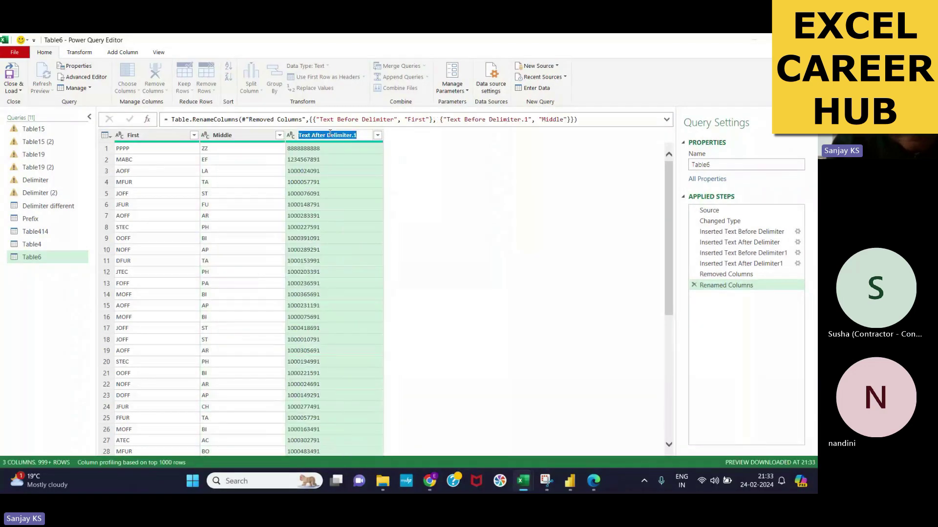
type("Last")
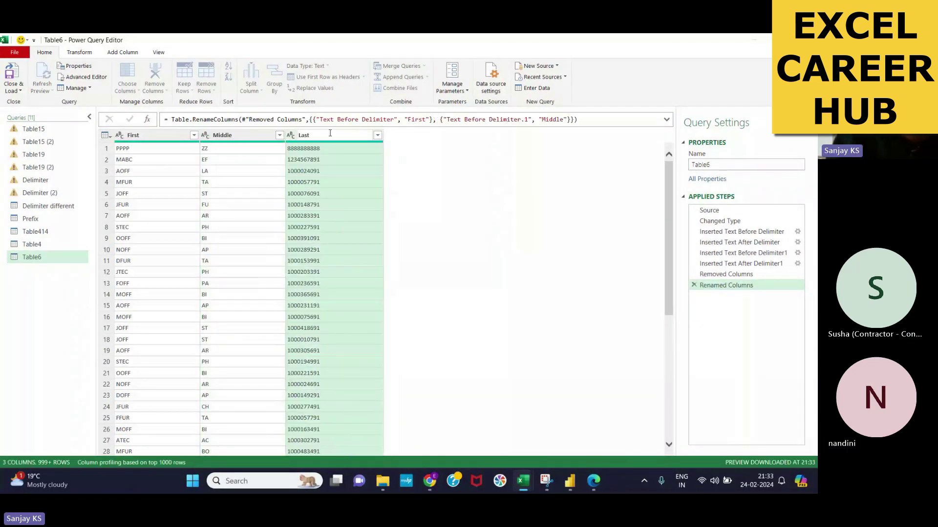
left_click(410, 201)
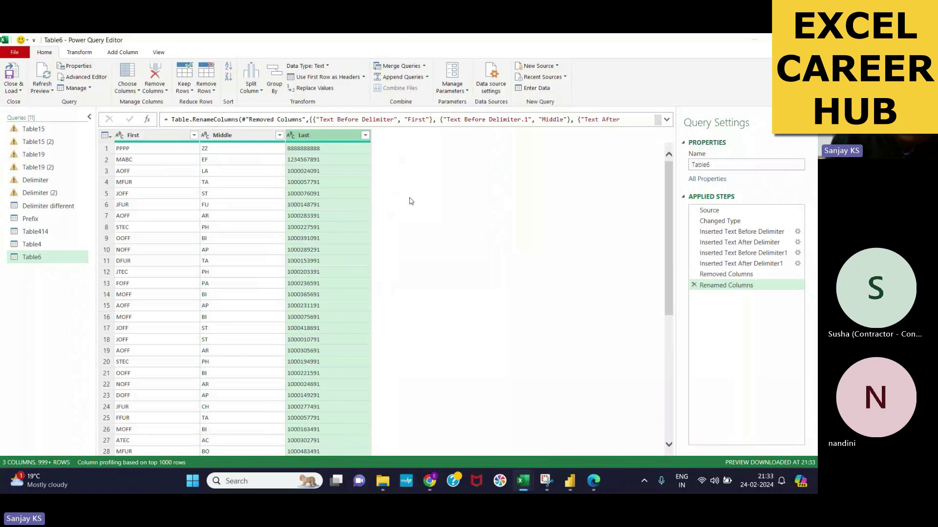
Close and load the query as a table at cell G1 of the existing worksheet, and close the Queries & Connections pane.
left_click(20, 91)
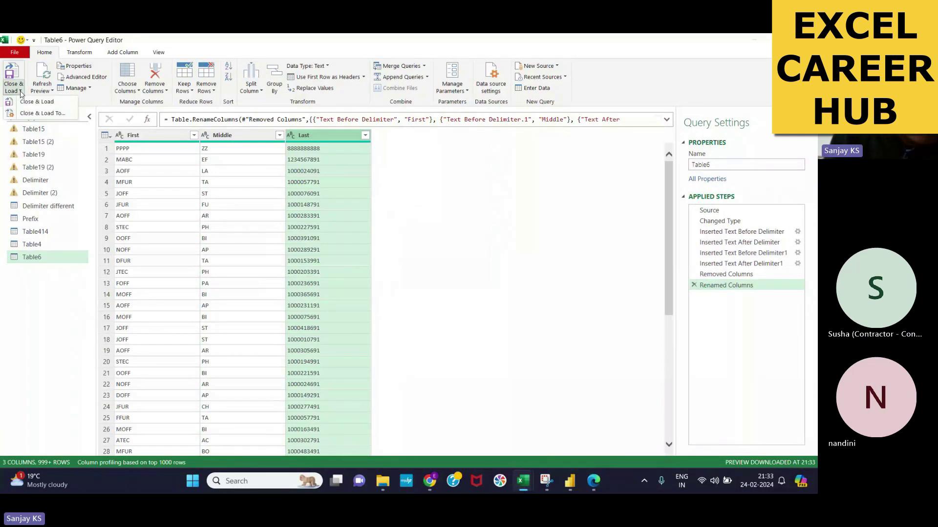
left_click(46, 113)
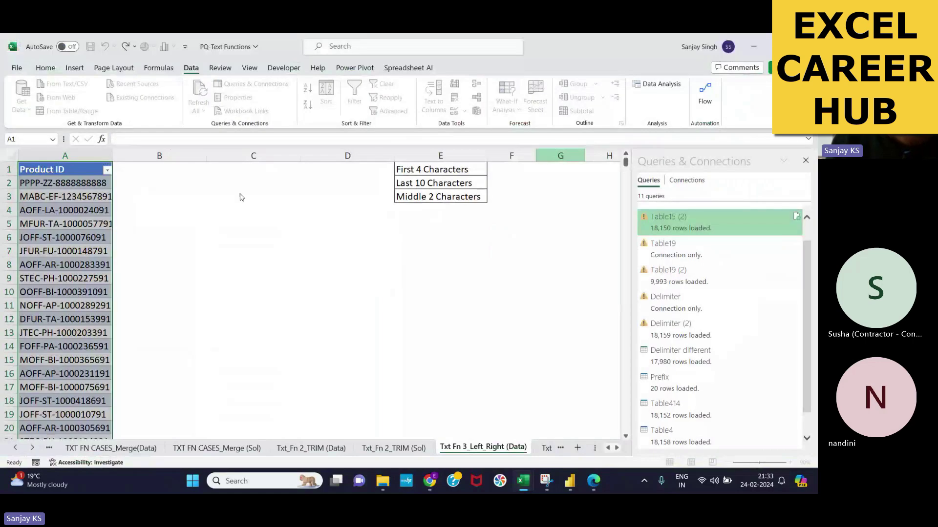
left_click_drag(570, 46, 216, 76)
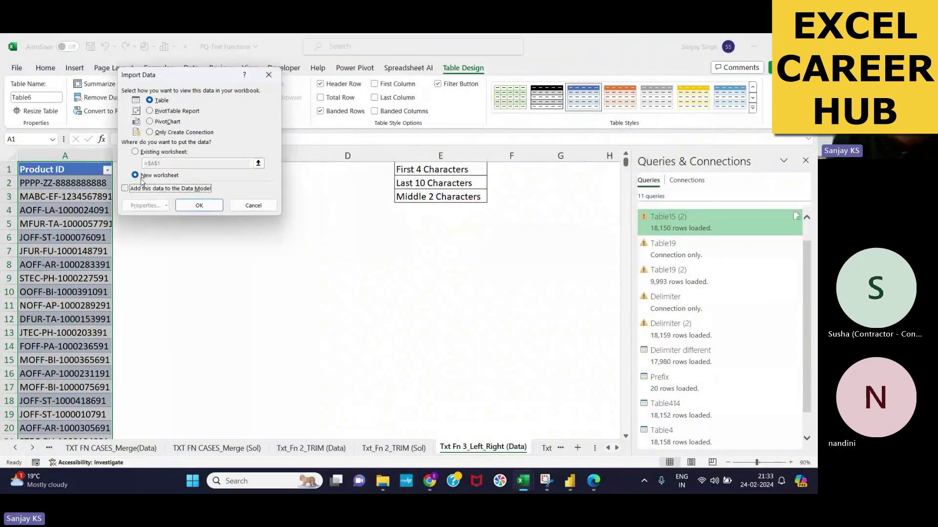
left_click(140, 153)
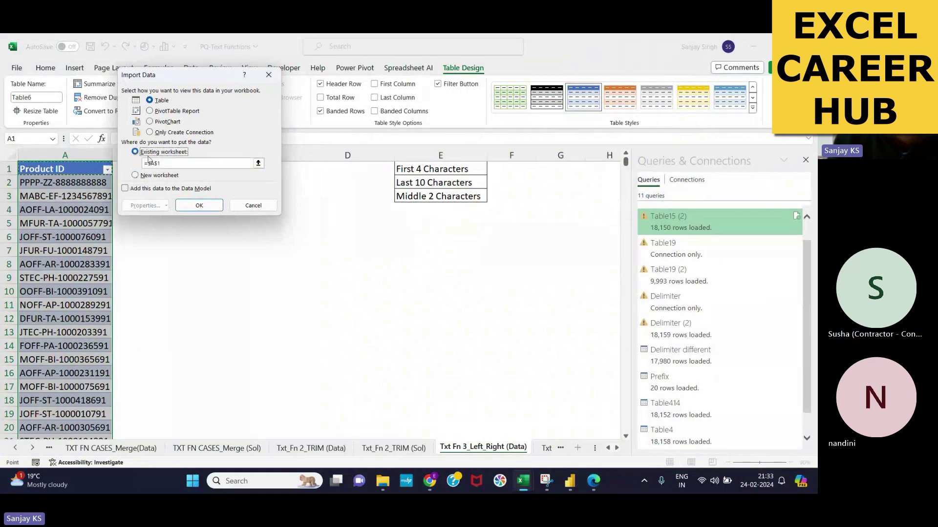
left_click(155, 163)
type("g")
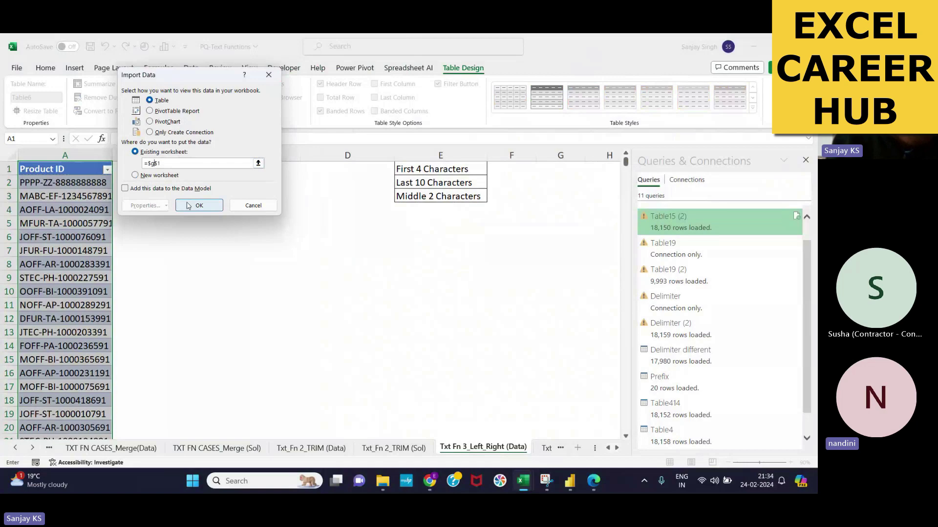
left_click(194, 206)
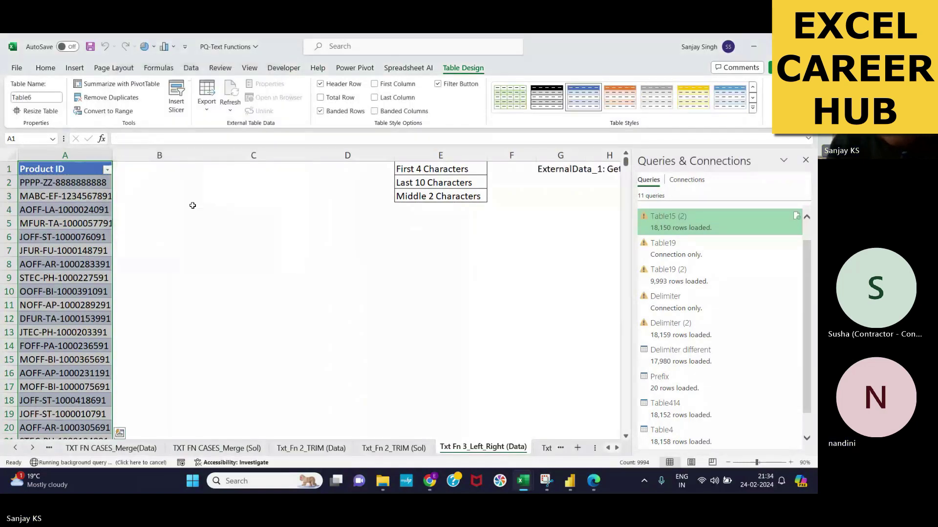
left_click(805, 159)
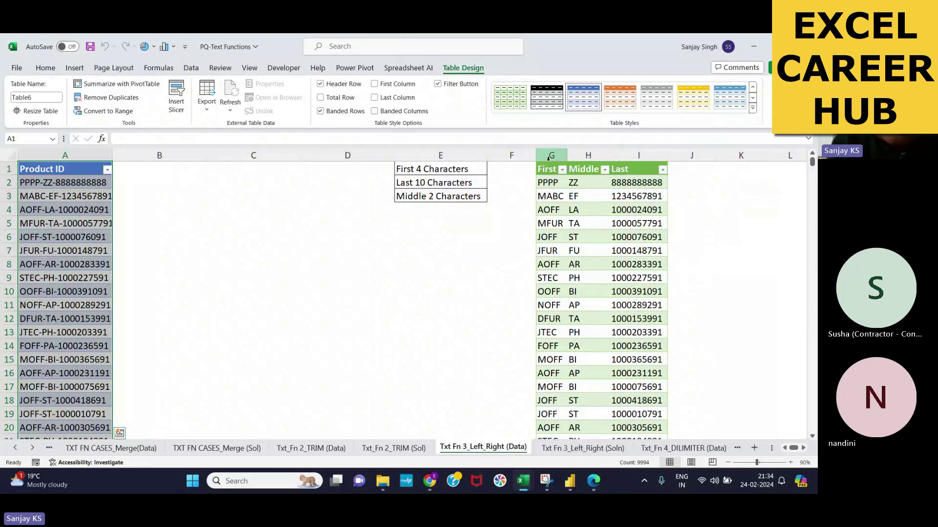
double_click(566, 156)
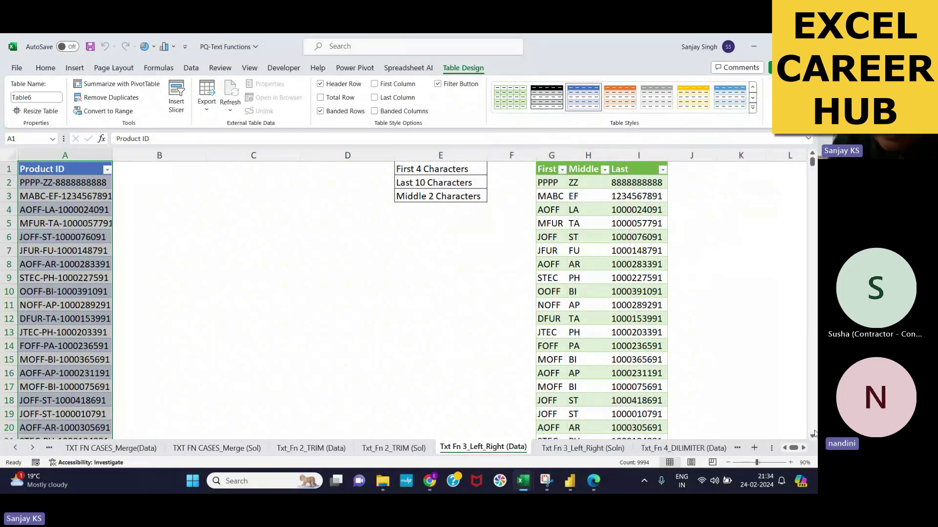
Copy the last ten Product ID values, A9985:A9994, at the end of the source table.
scroll(814, 434, "down", 1)
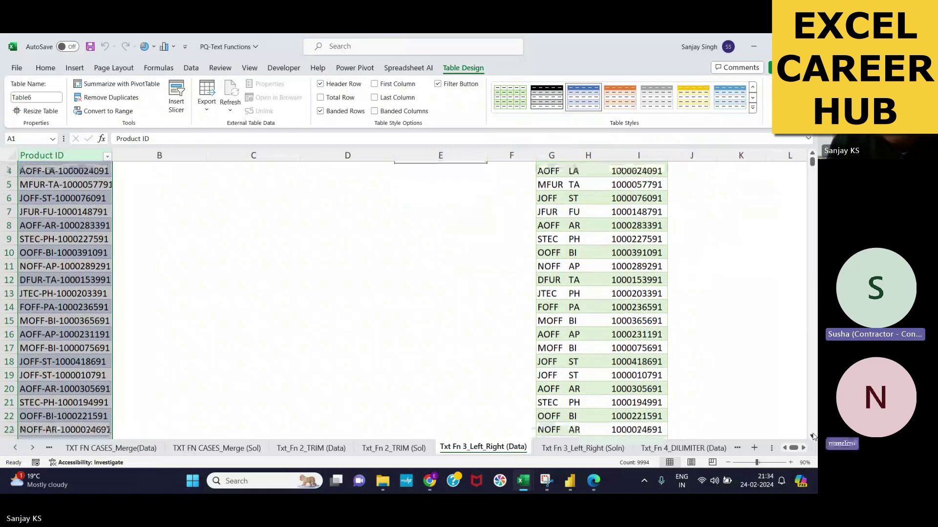
scroll(814, 436, "down", 2)
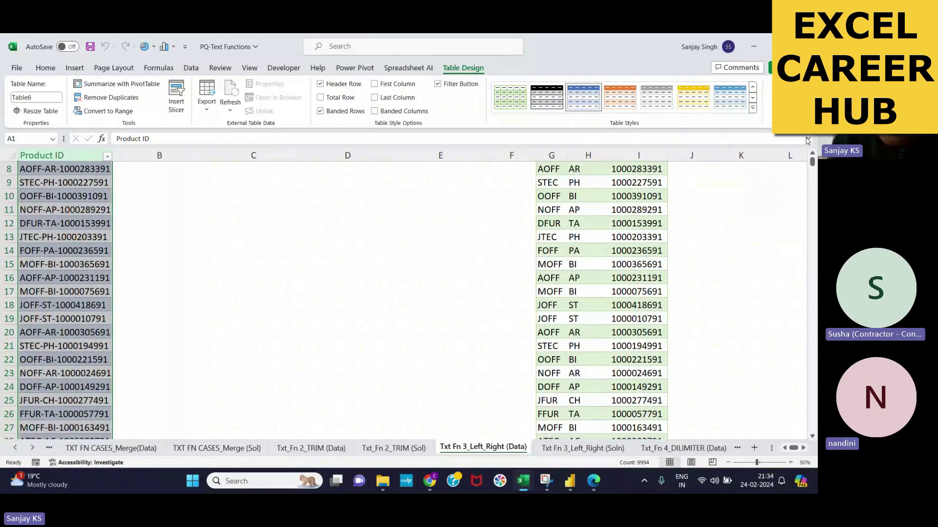
left_click_drag(812, 161, 814, 423)
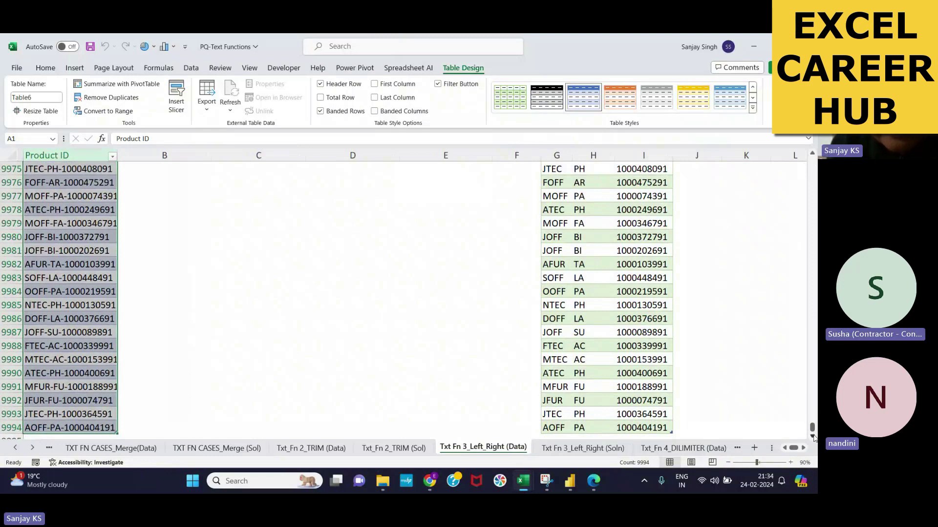
scroll(813, 437, "down", 3)
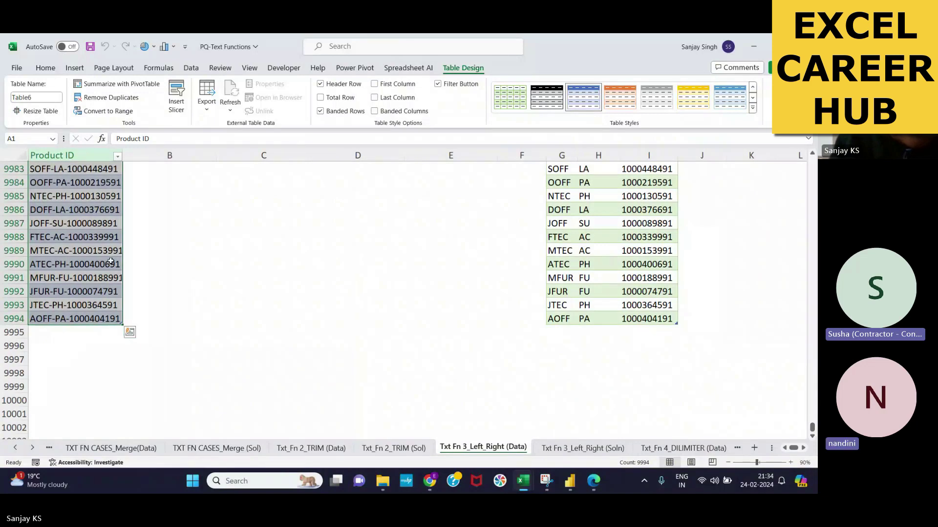
left_click_drag(45, 197, 92, 323)
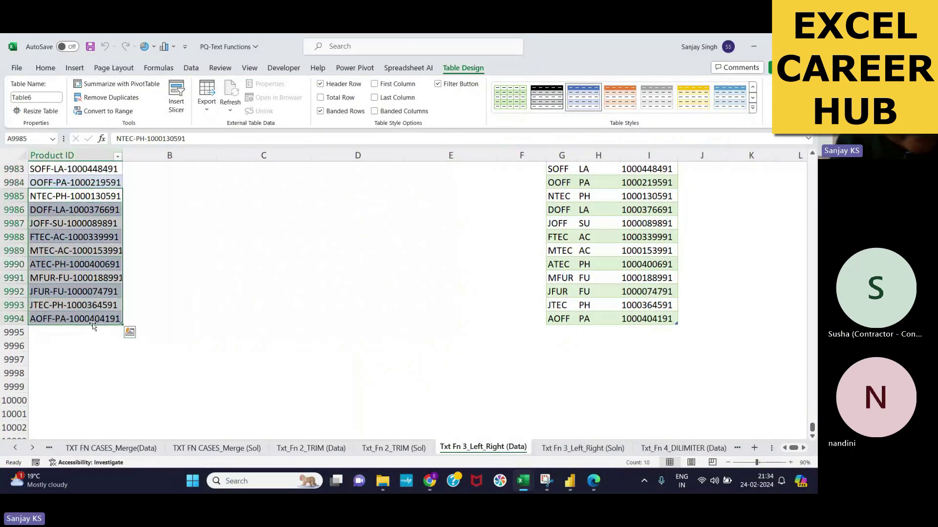
key("ctrl+c")
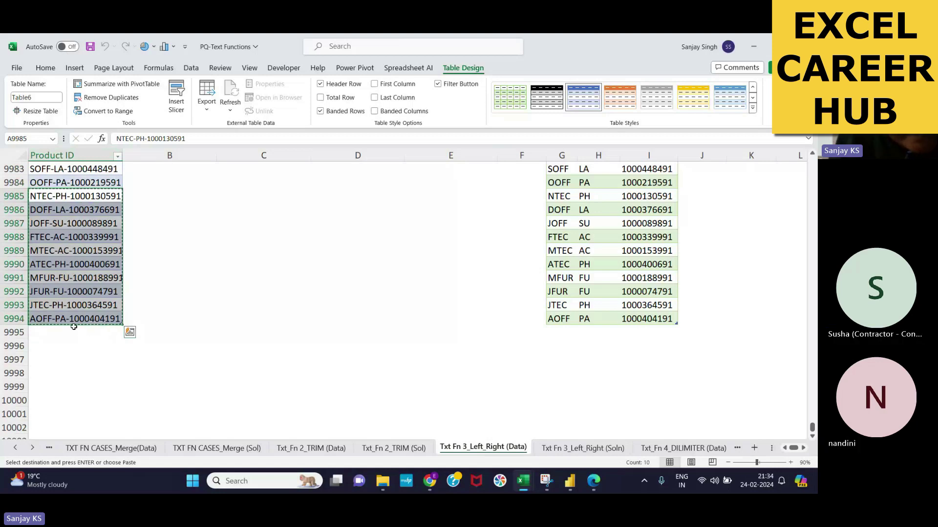